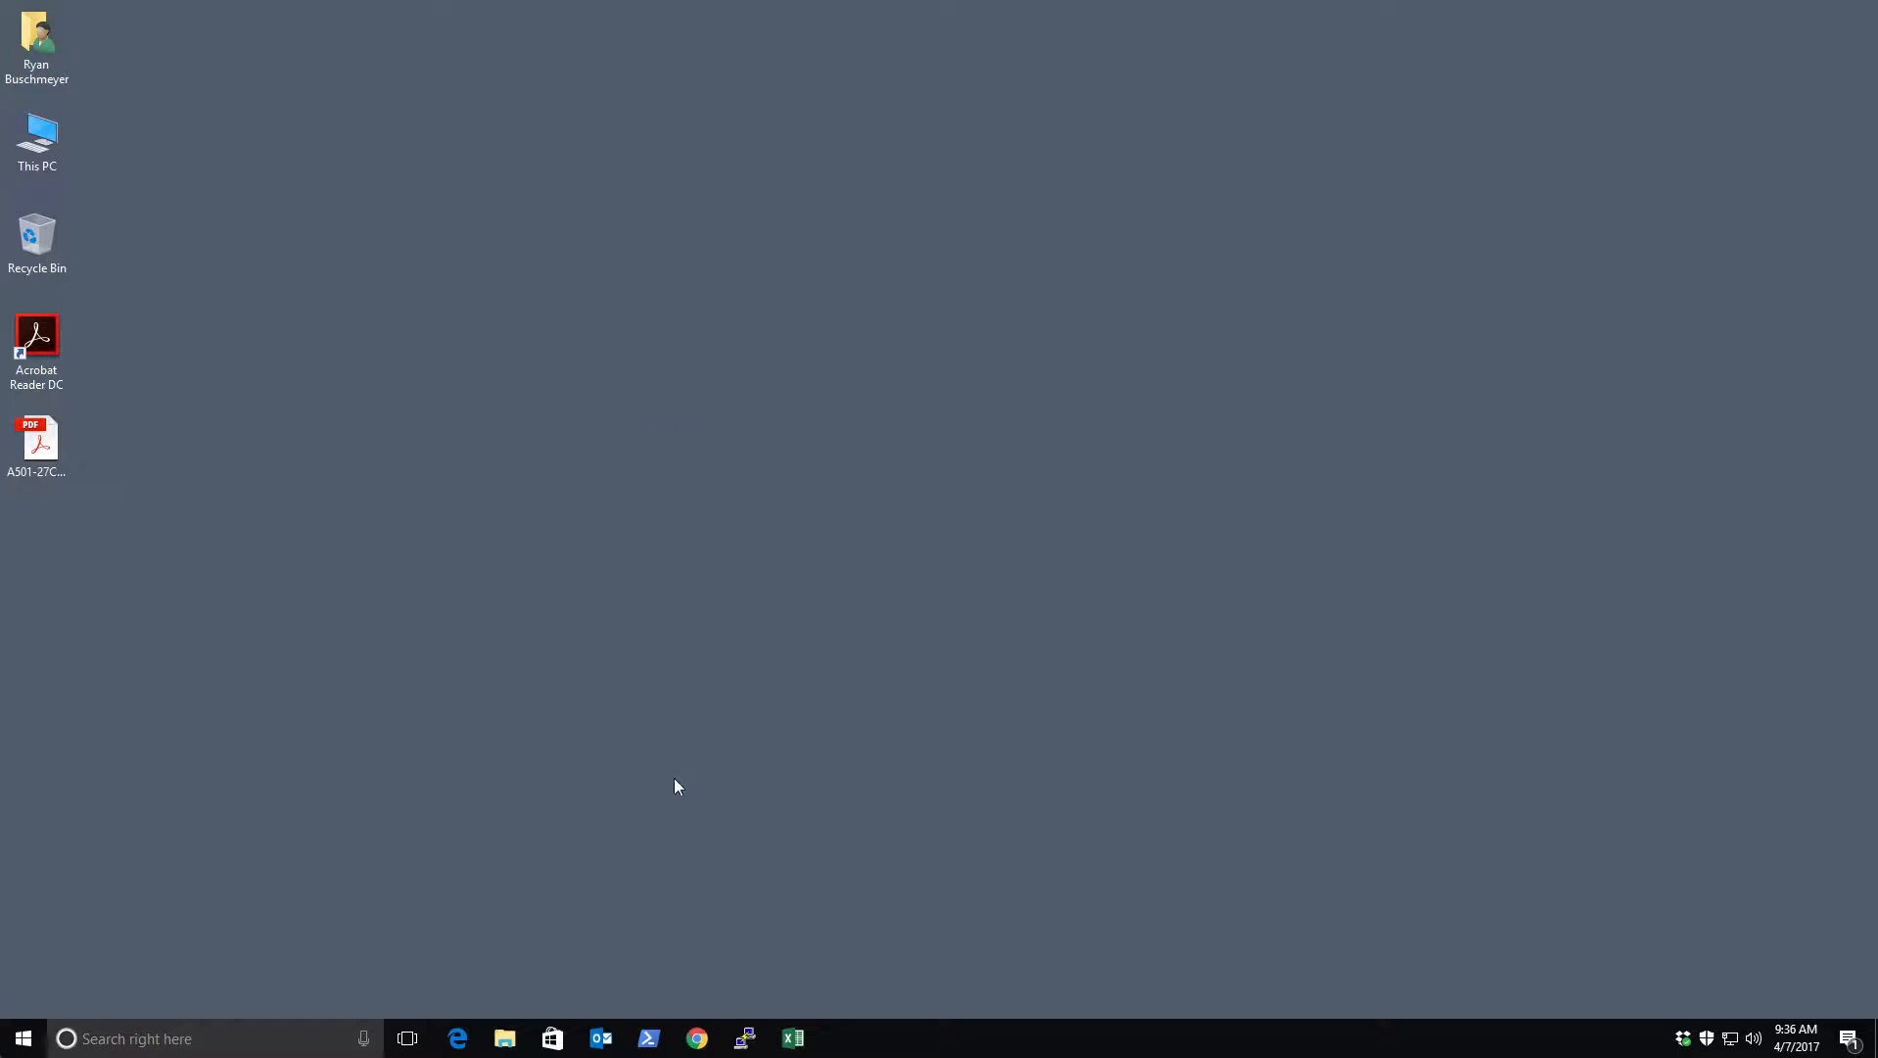
Open Edge and log in to GoGreen InfoHub using the saved username and password
click(458, 1039)
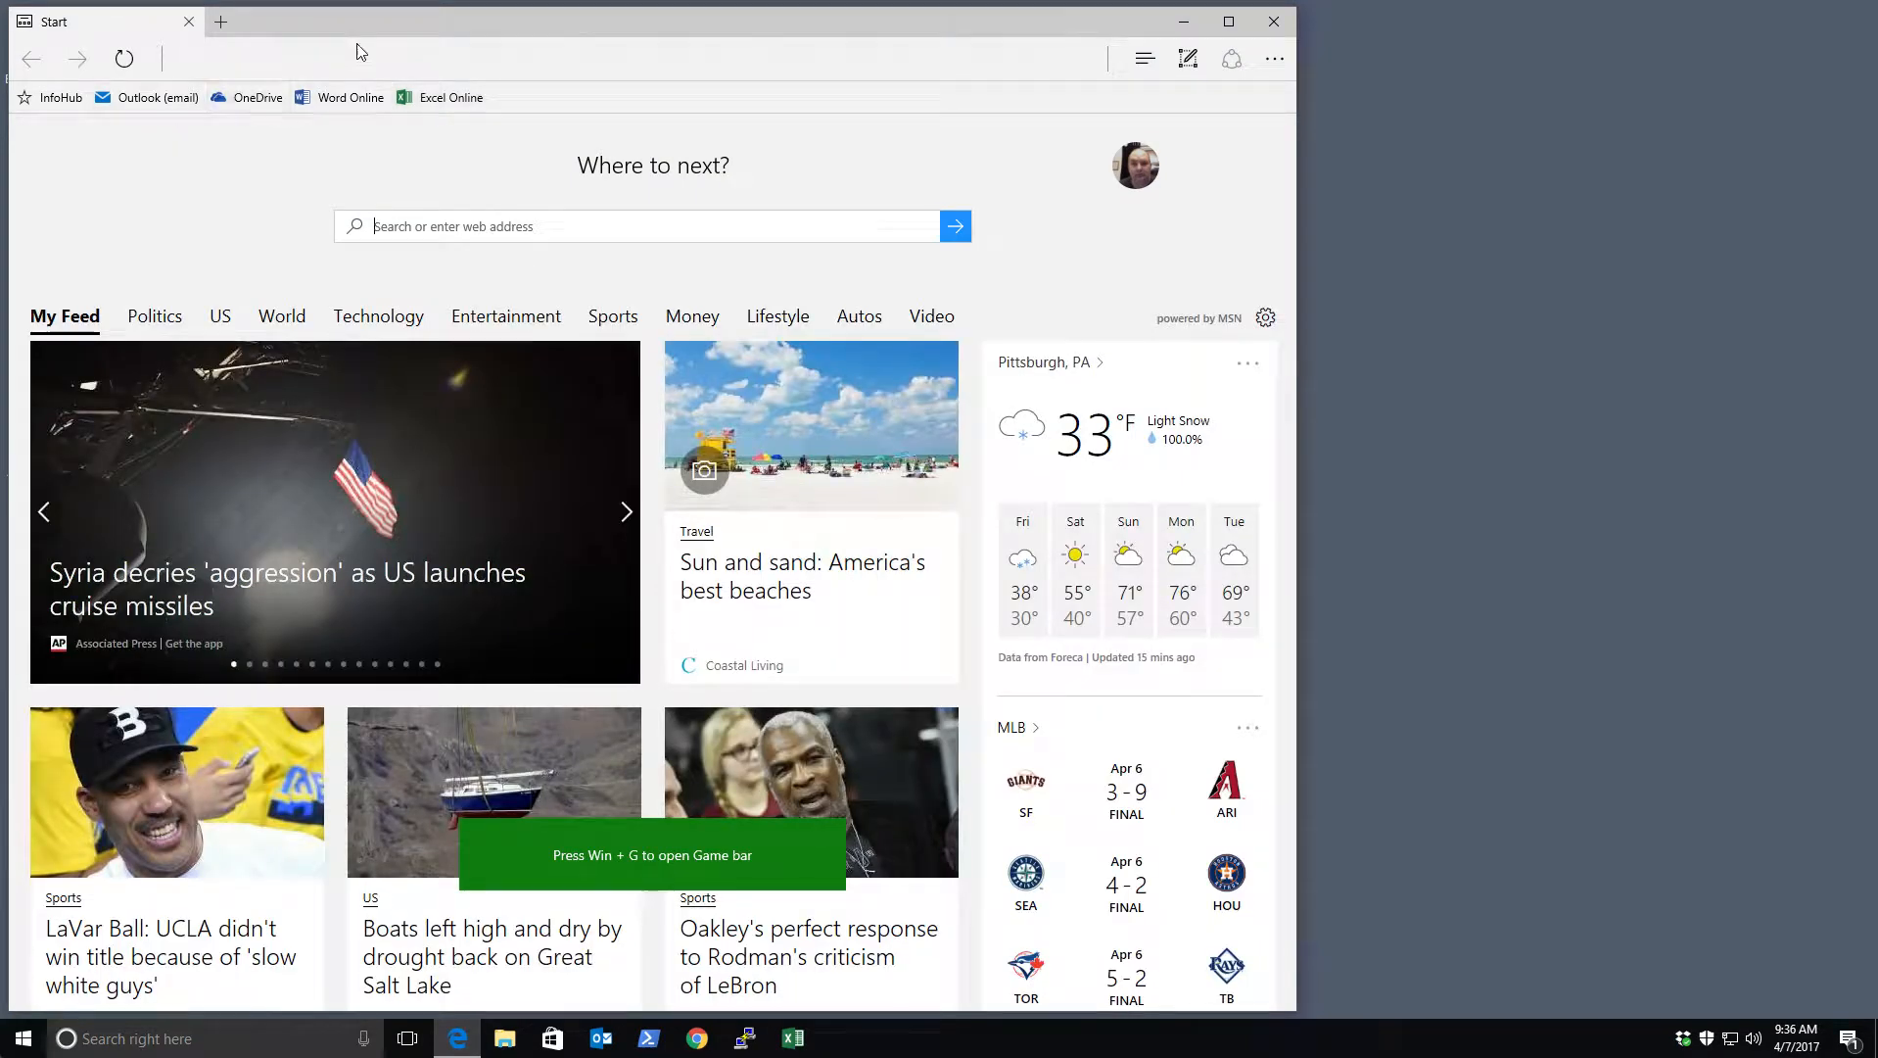
drag(386, 17, 461, 17)
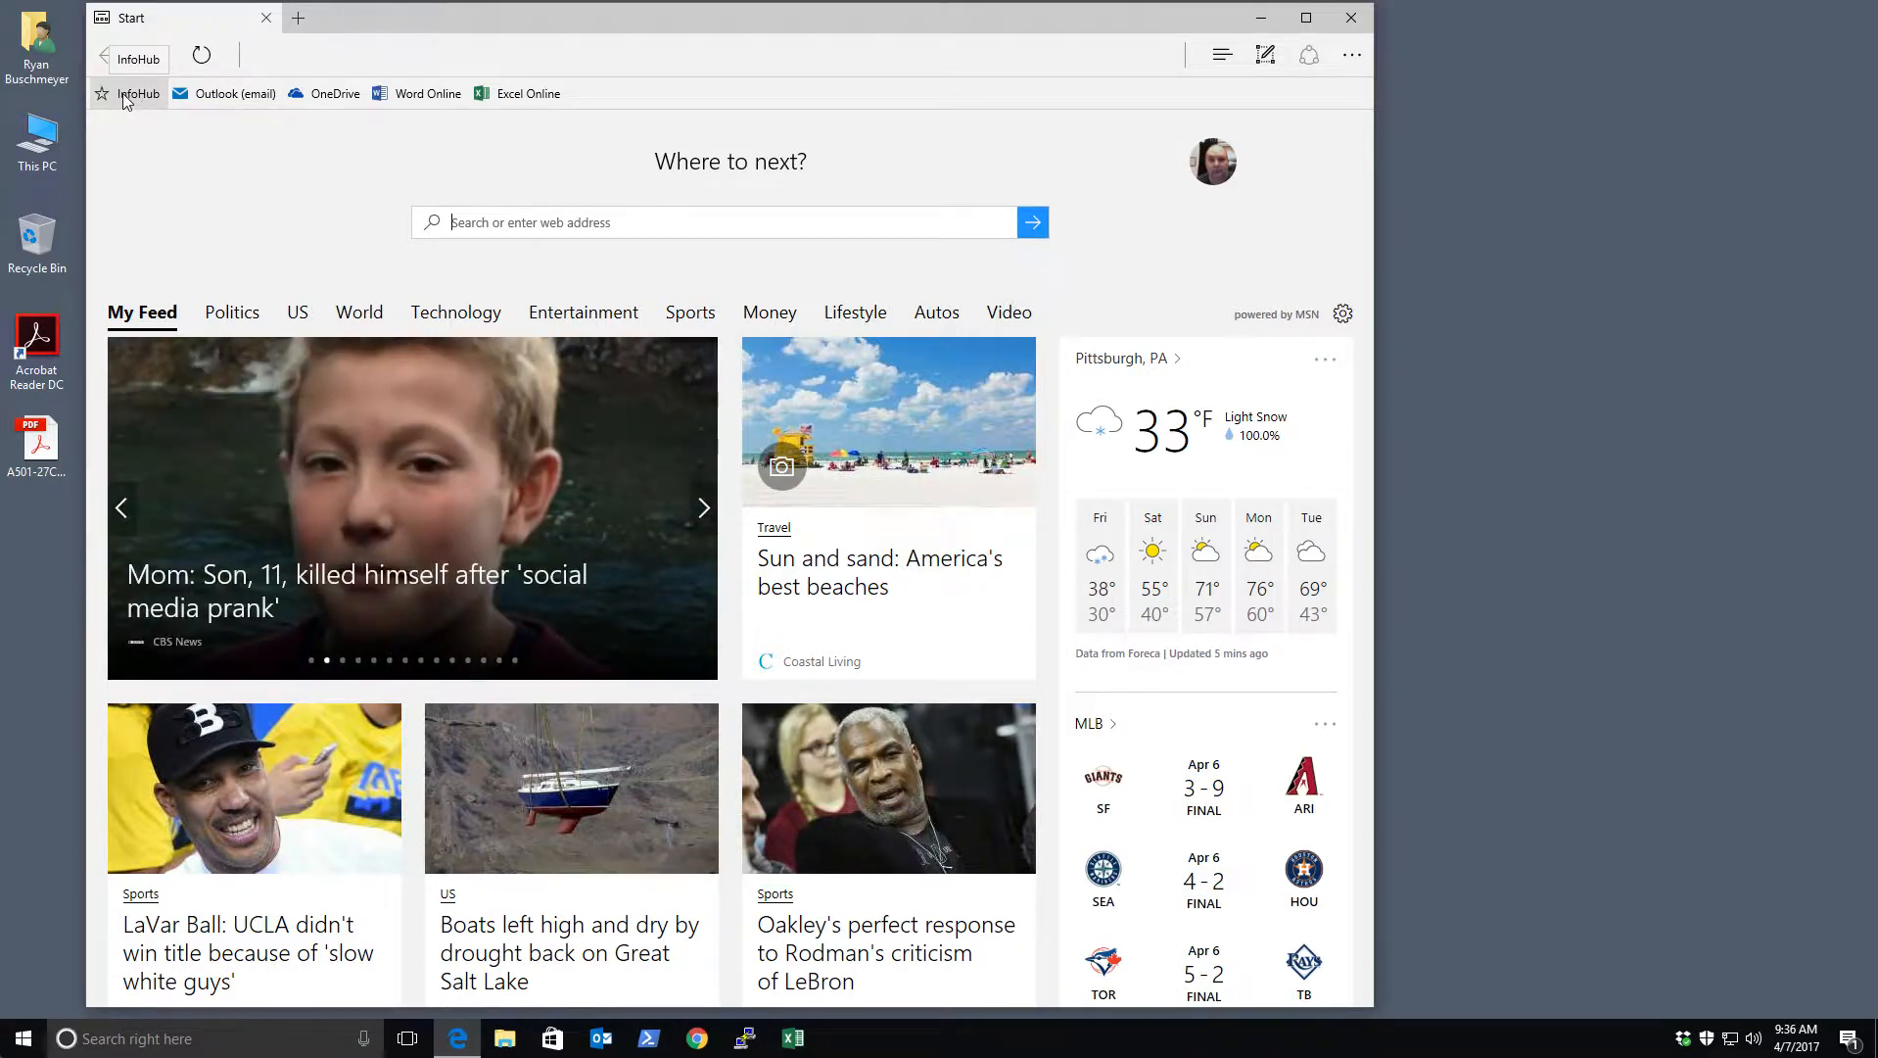
click(125, 94)
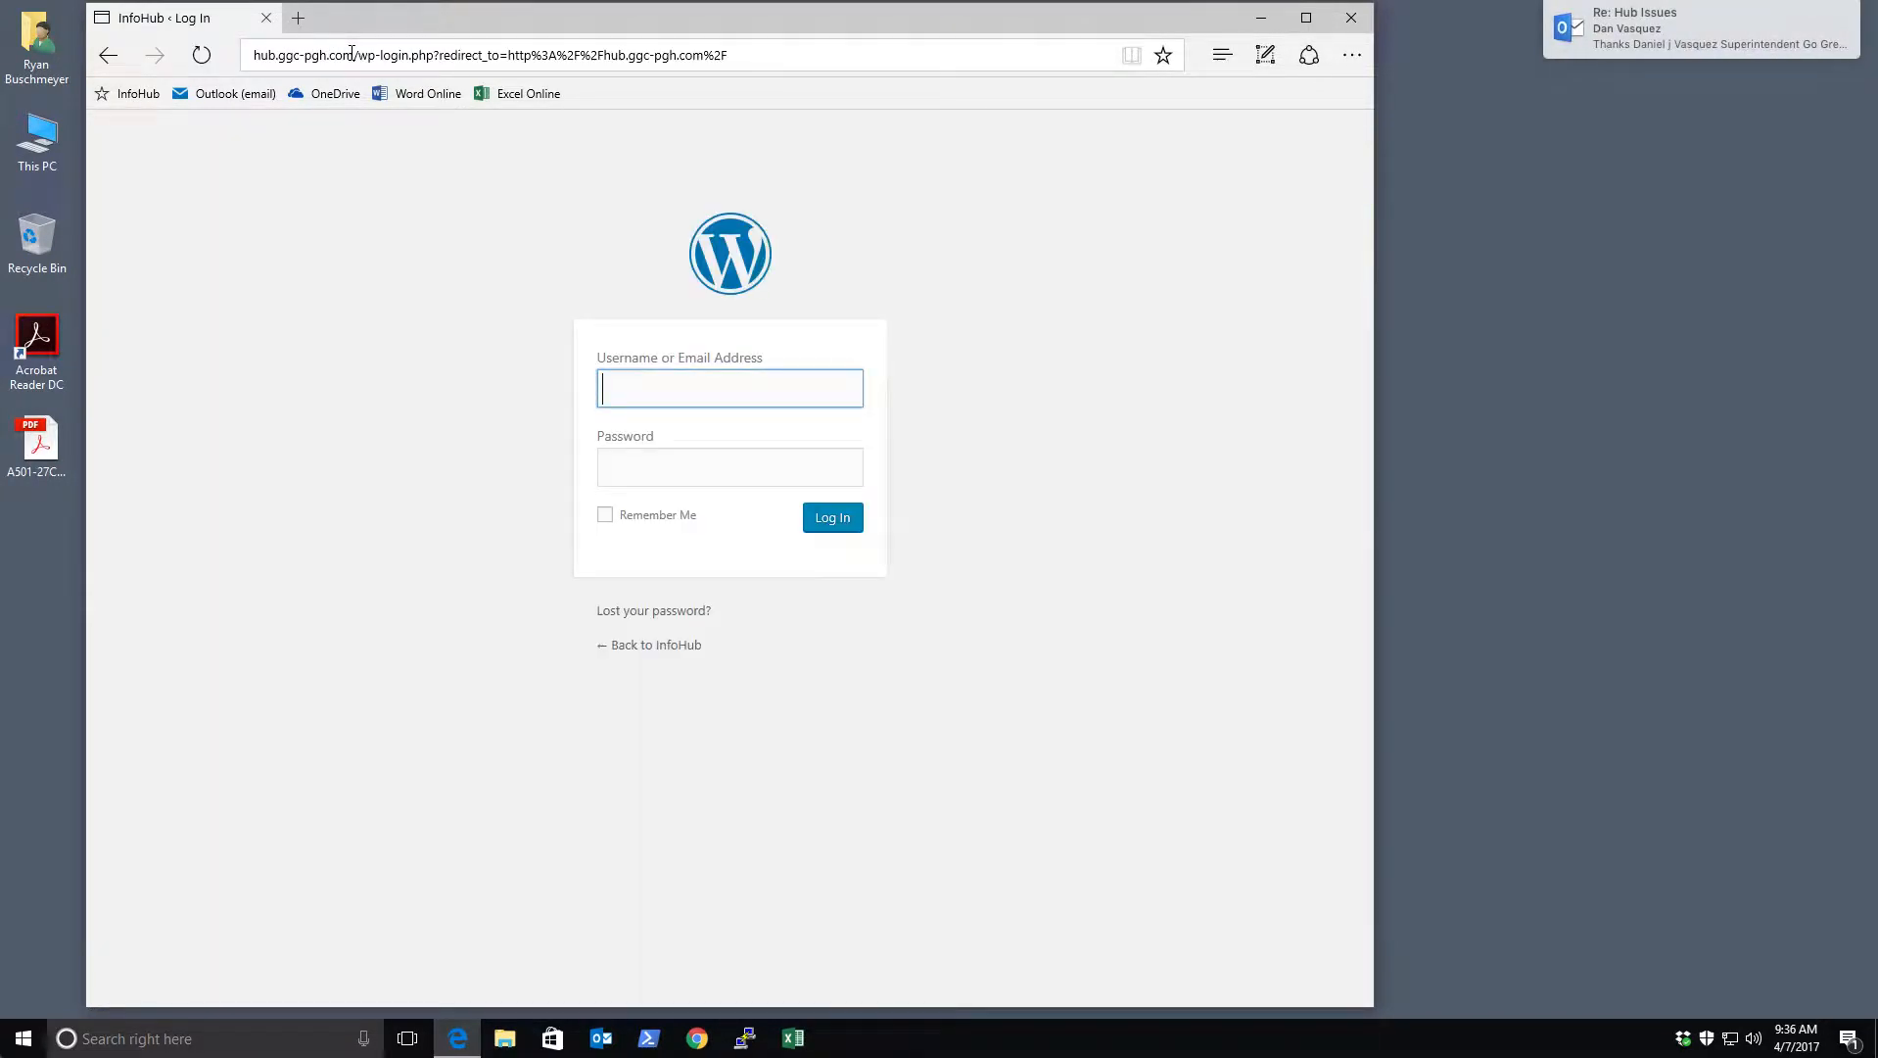
click(671, 389)
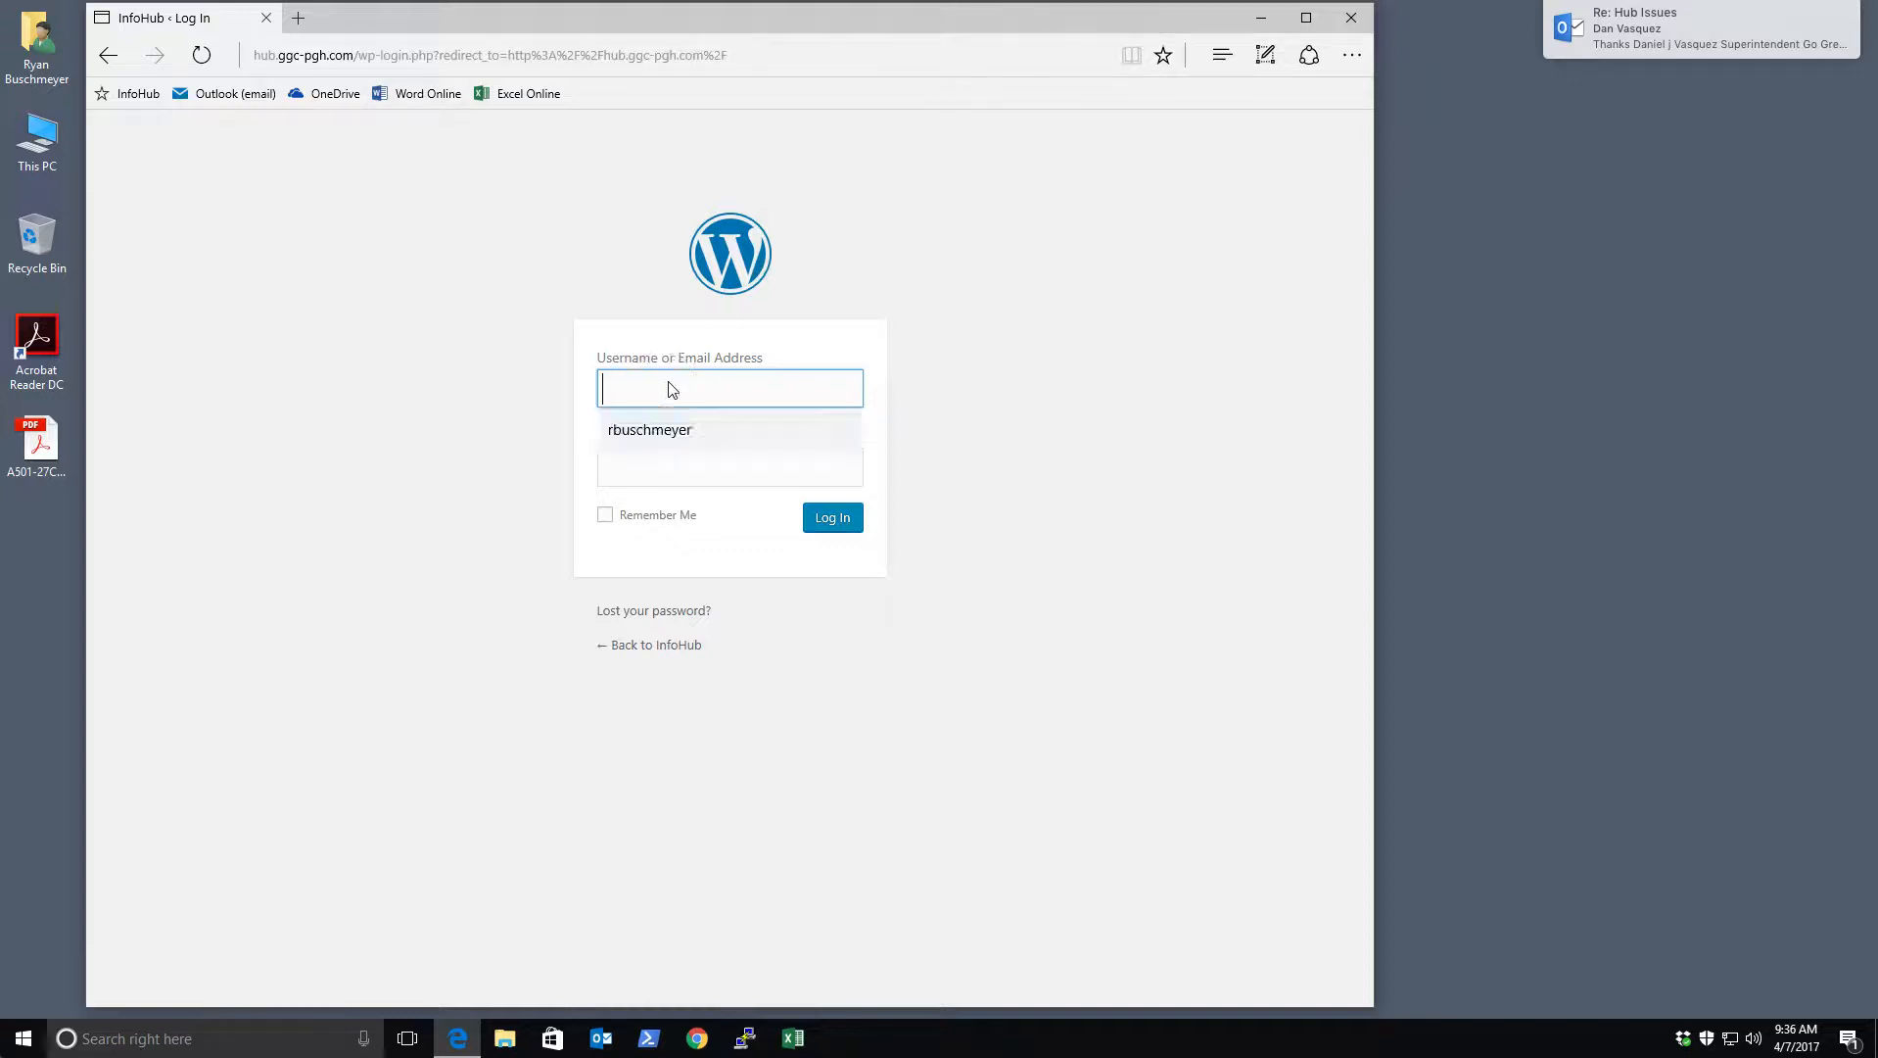
key(Down)
key(Tab)
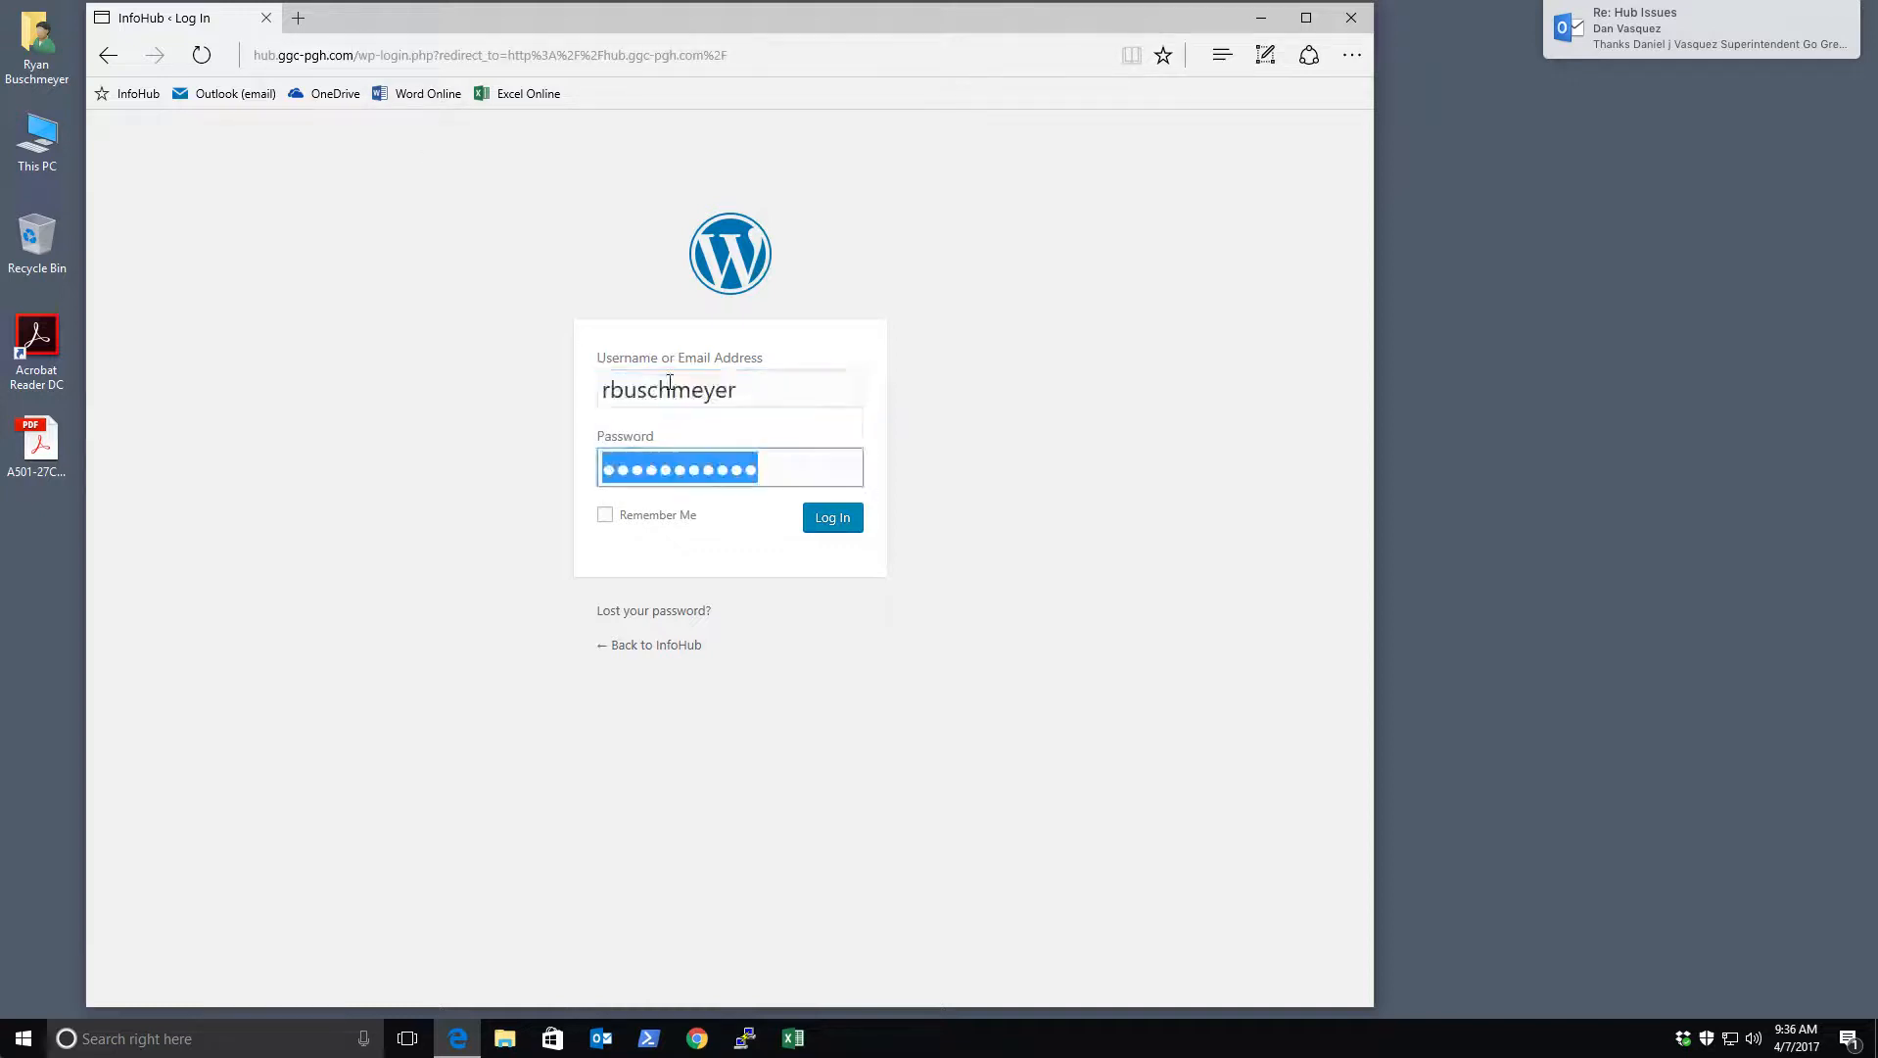
click(842, 521)
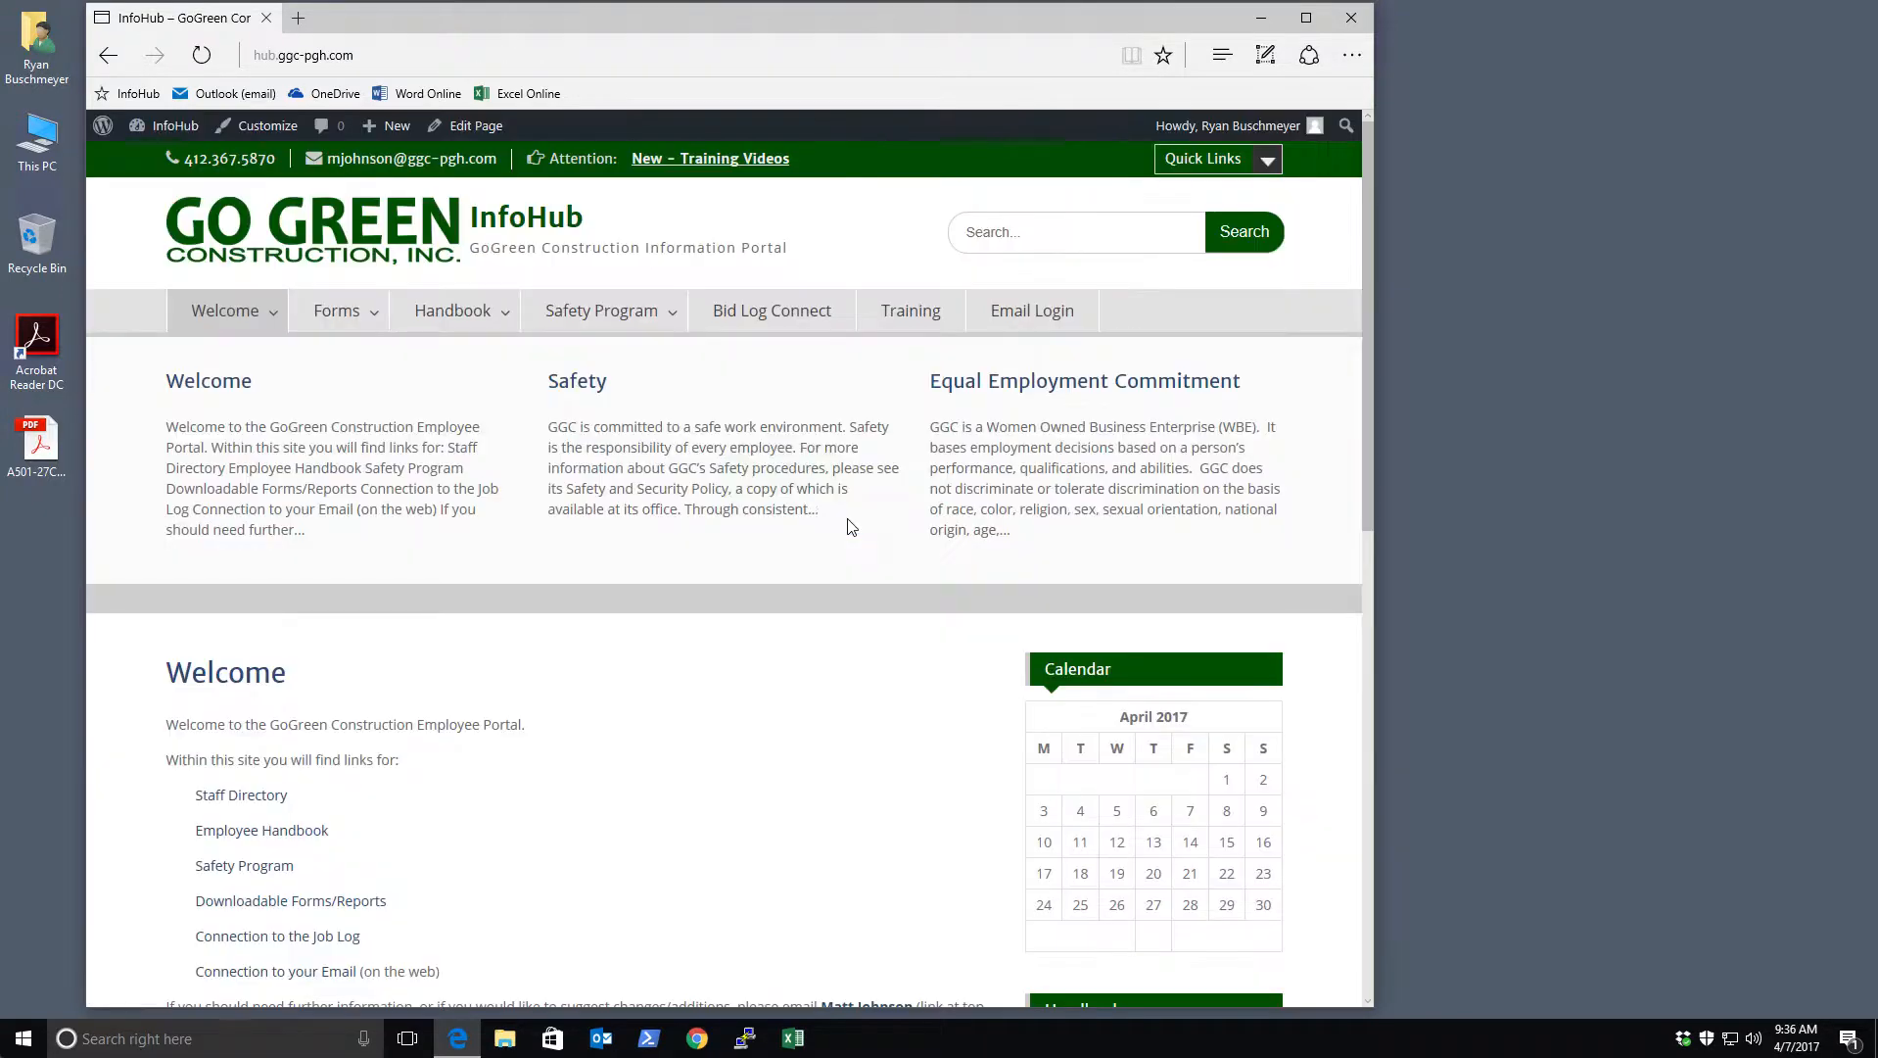
From Email Login, sign in to Office 365 with another account, entering the work e-mail address
click(1043, 319)
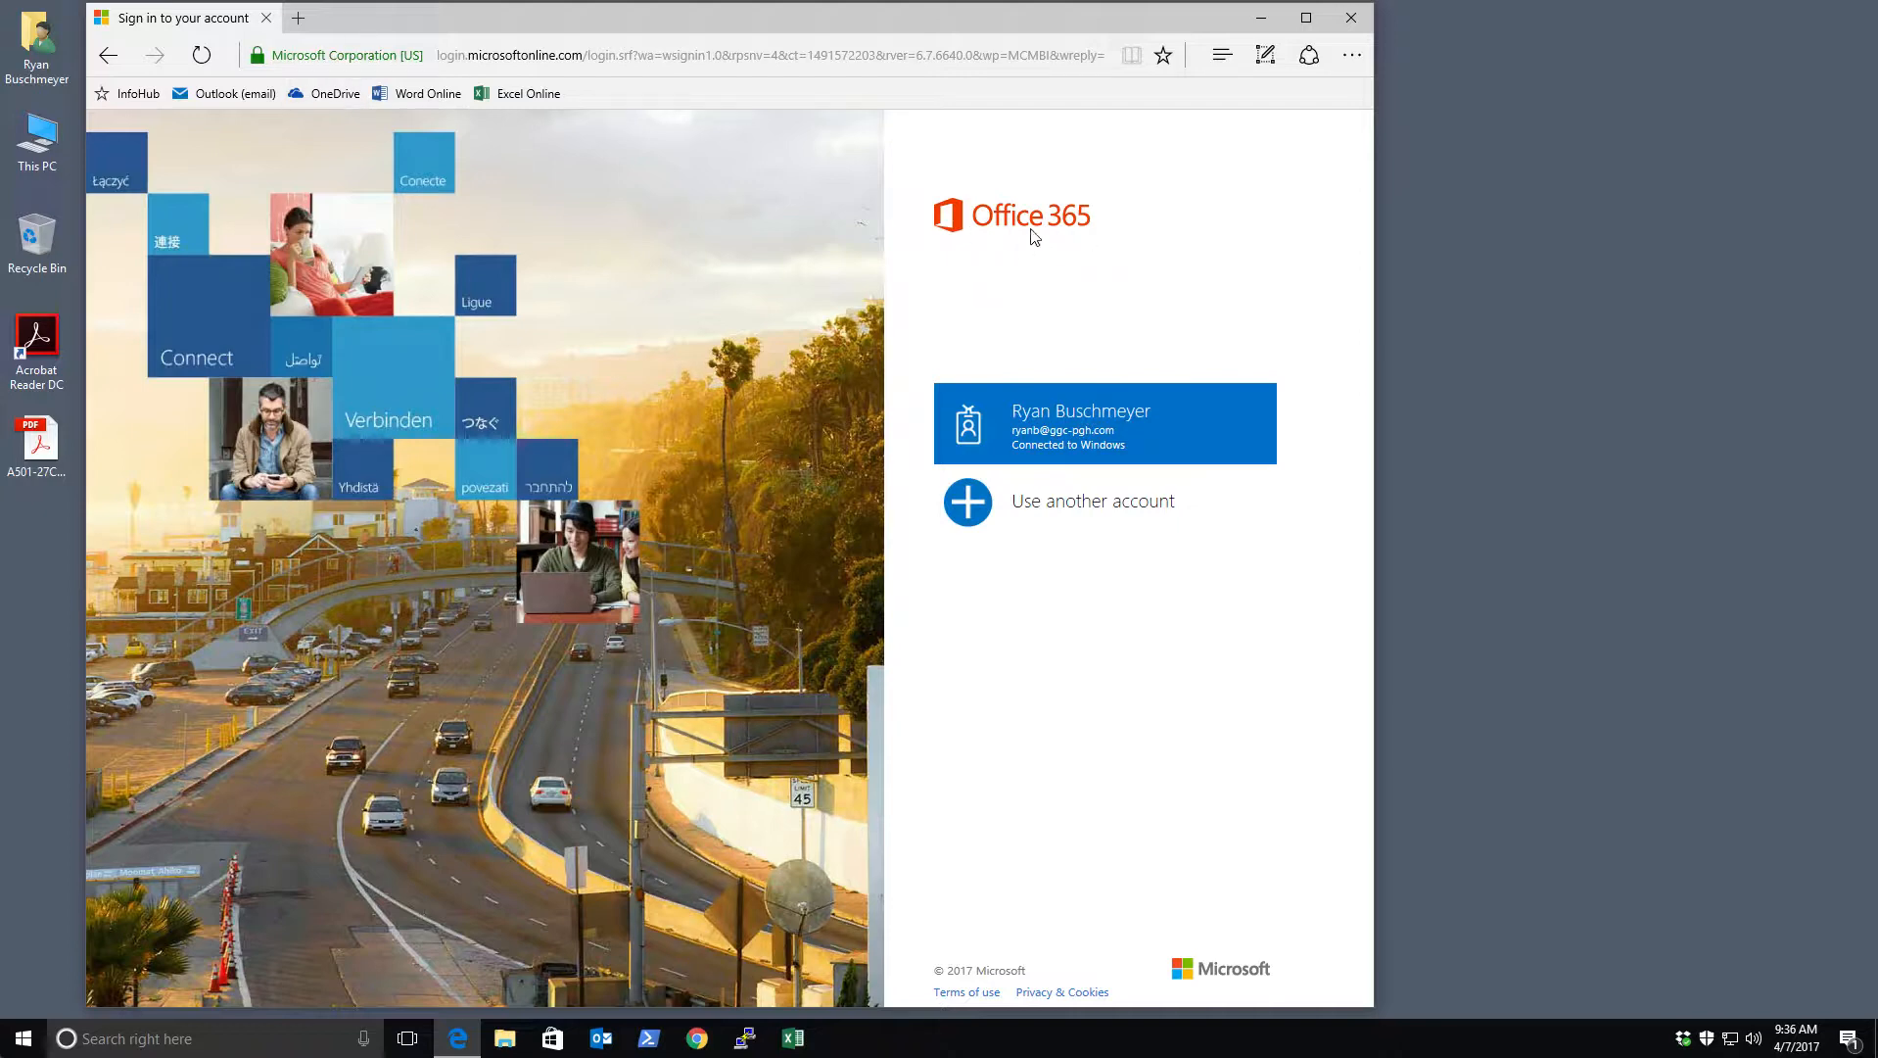
click(1072, 421)
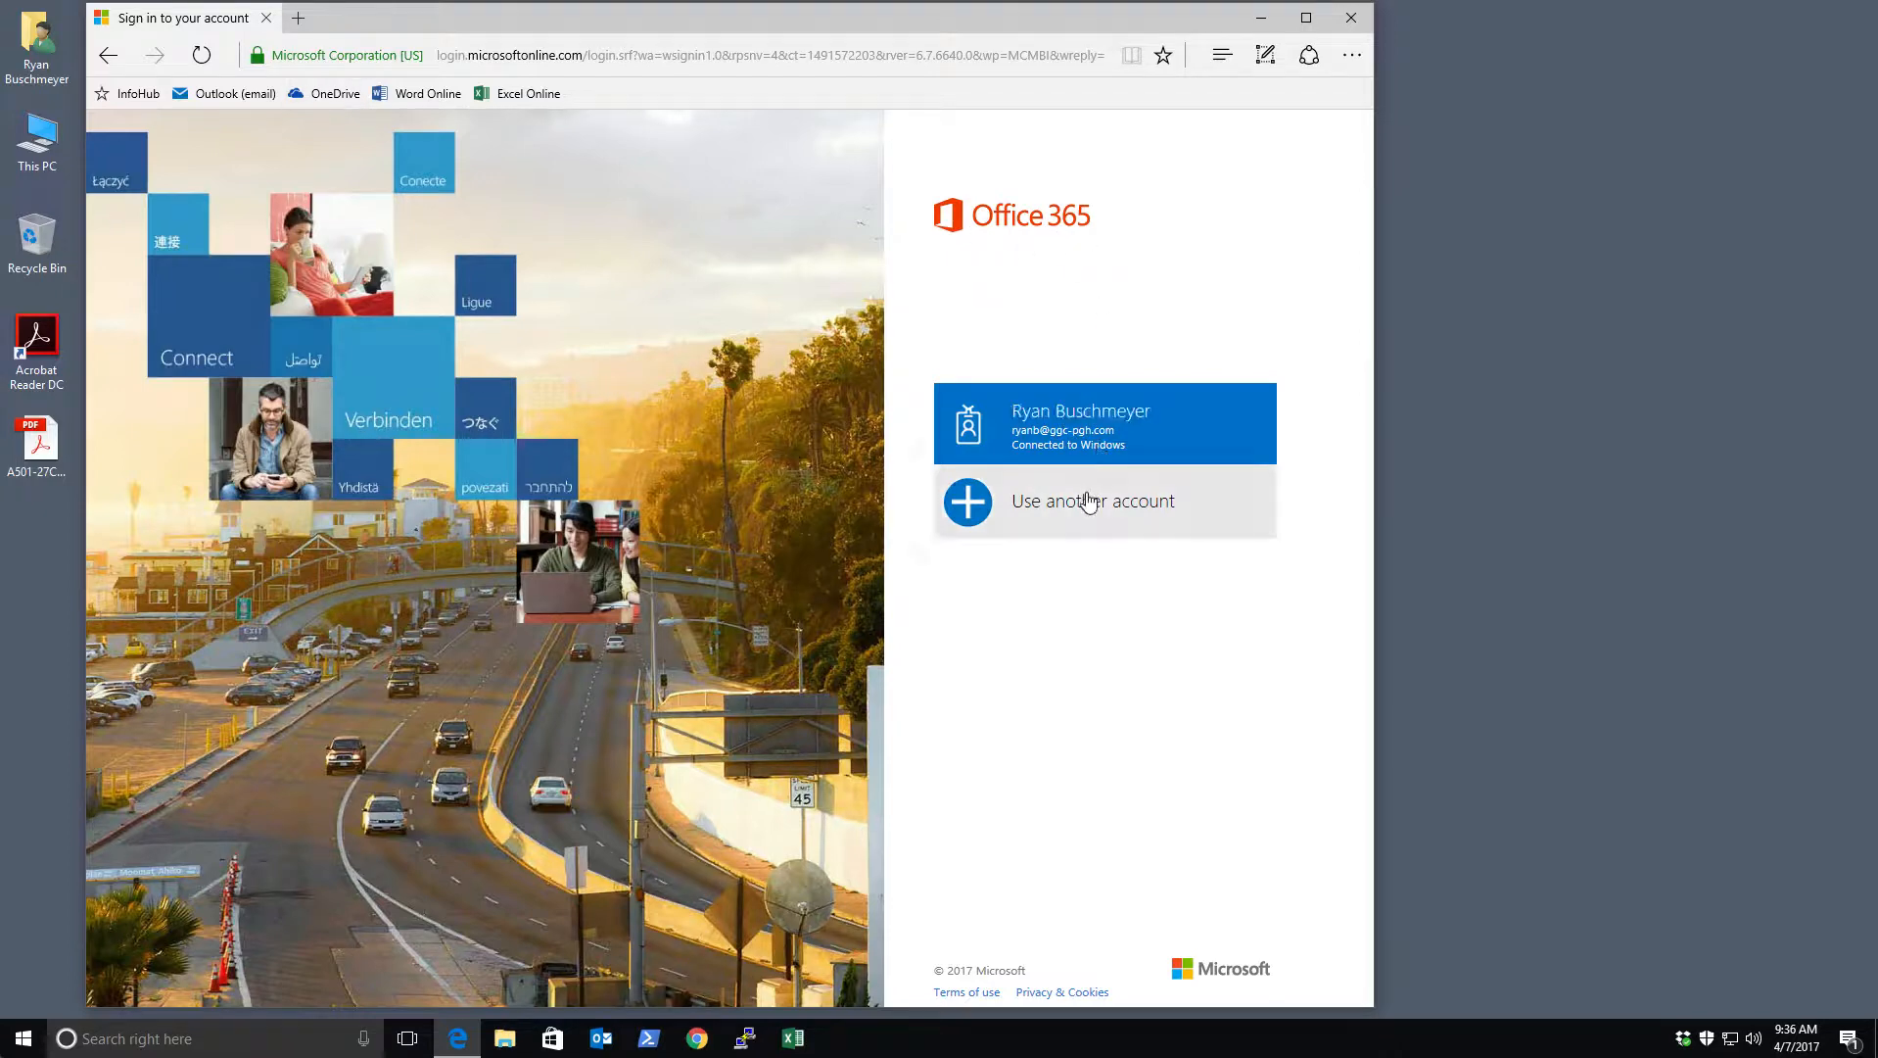
click(1085, 500)
click(1097, 420)
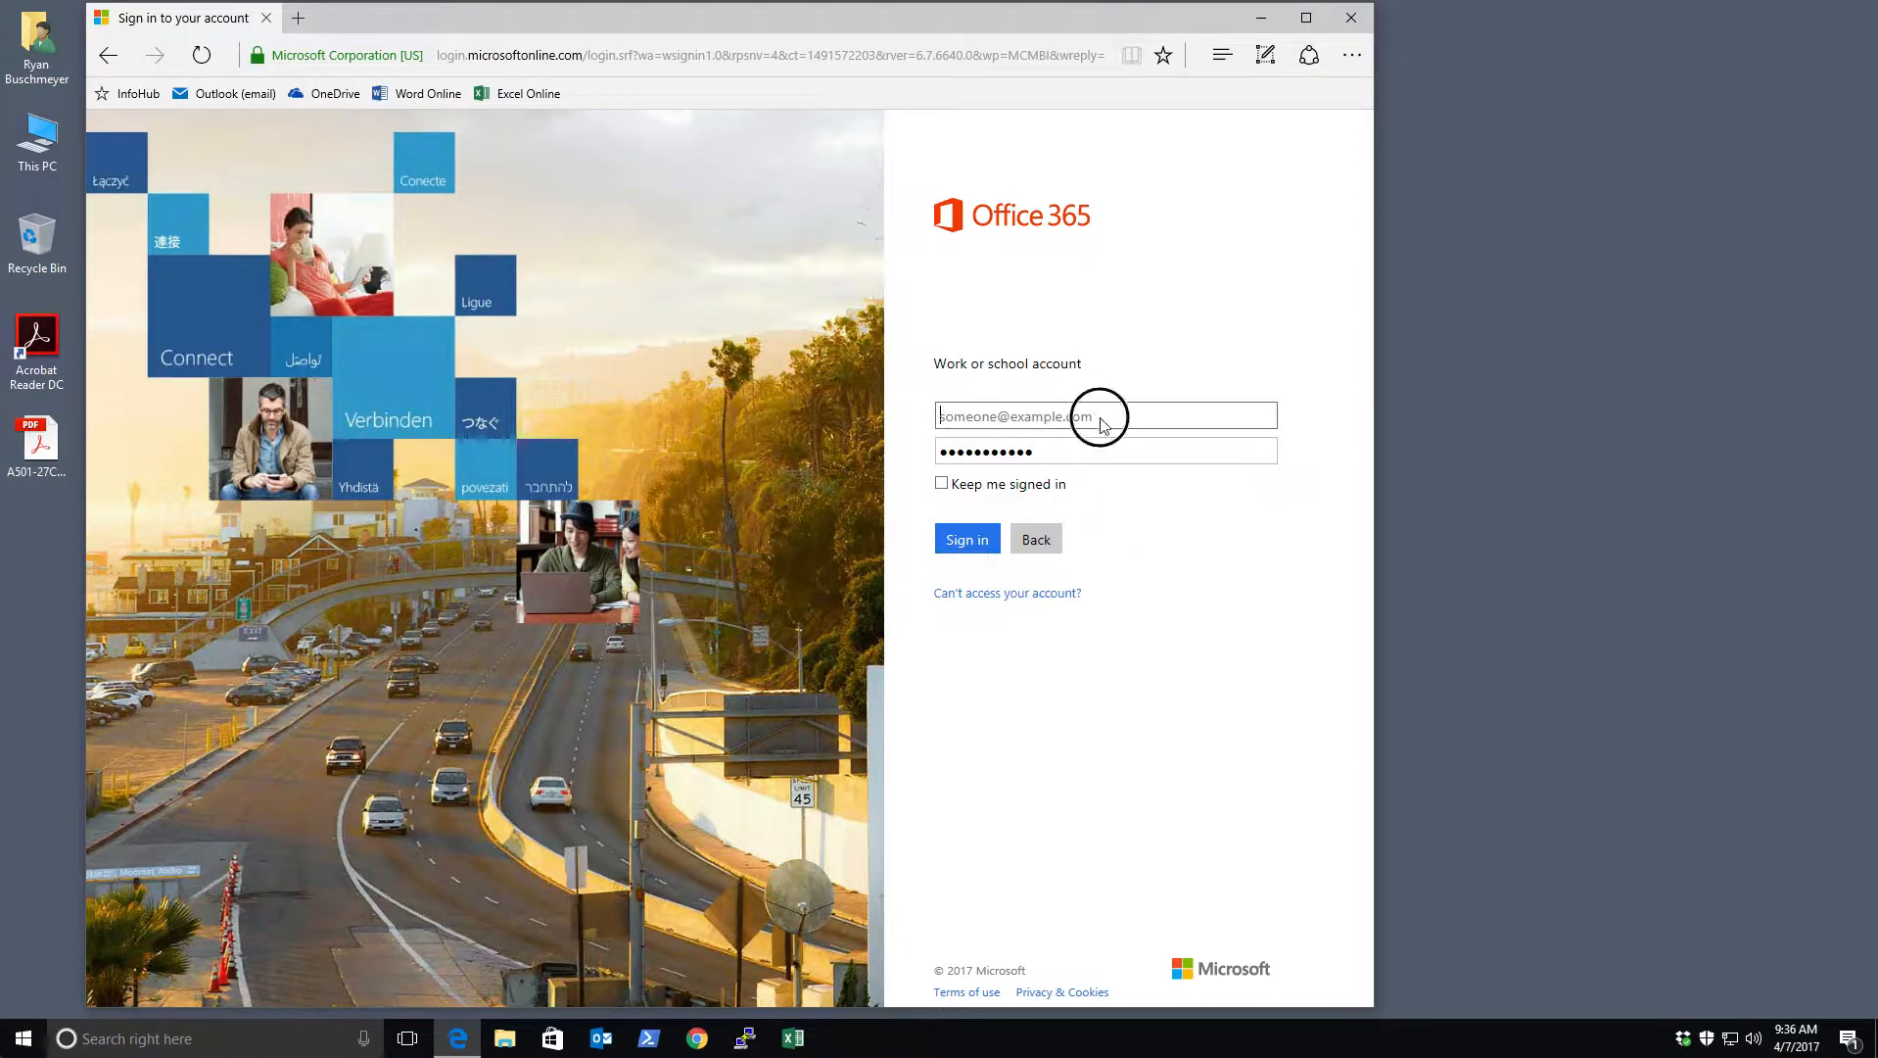
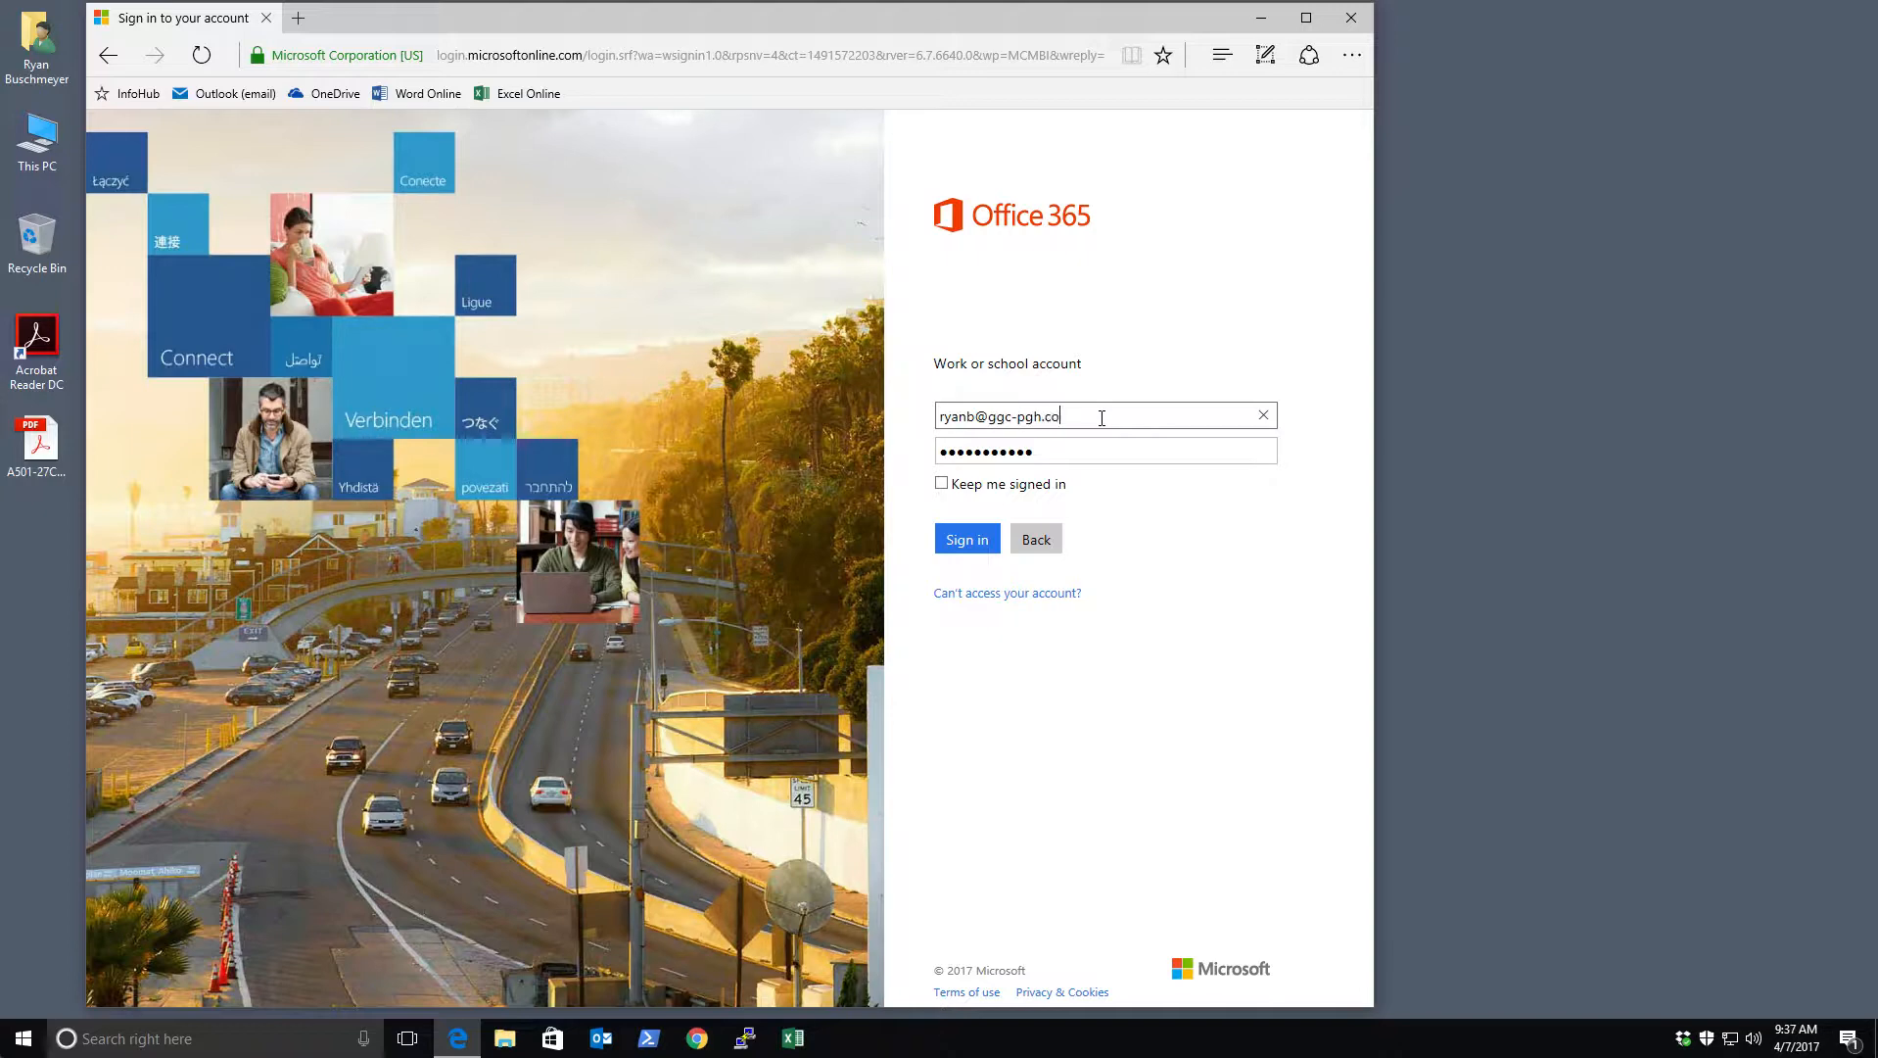
key(Tab)
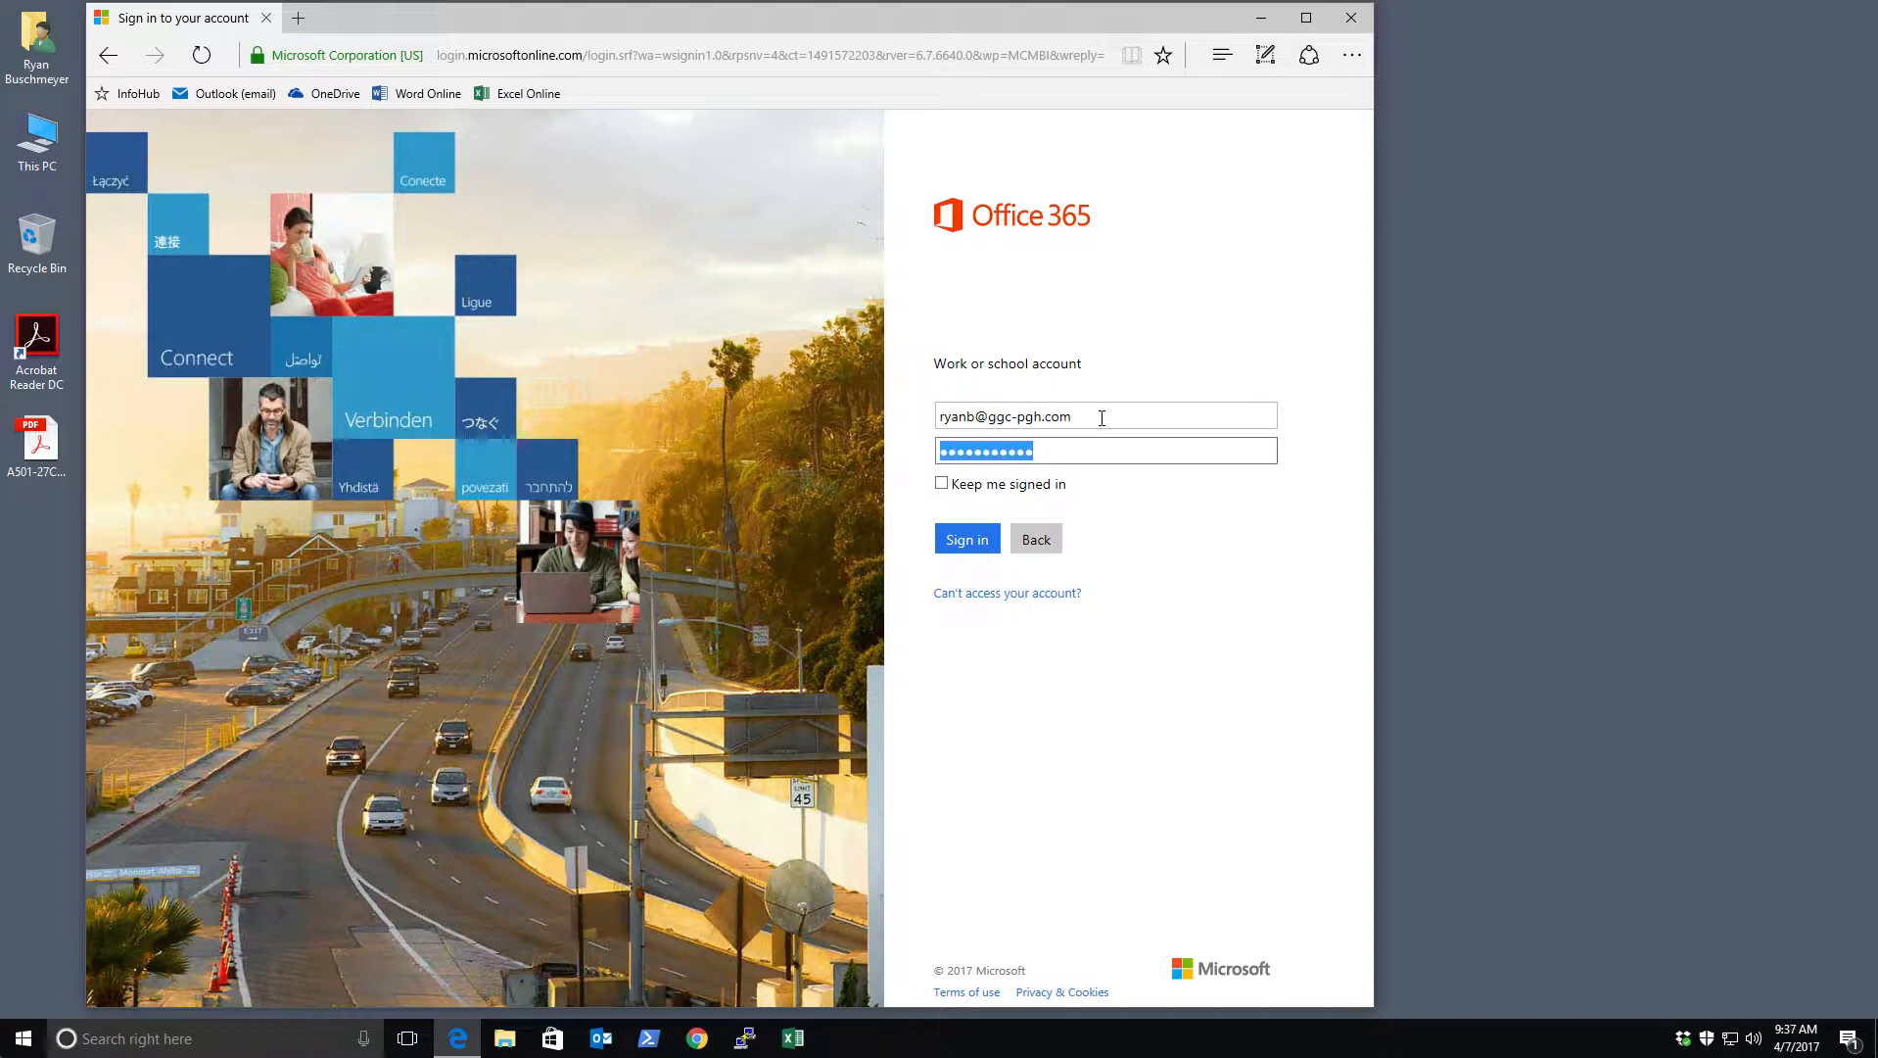
click(977, 539)
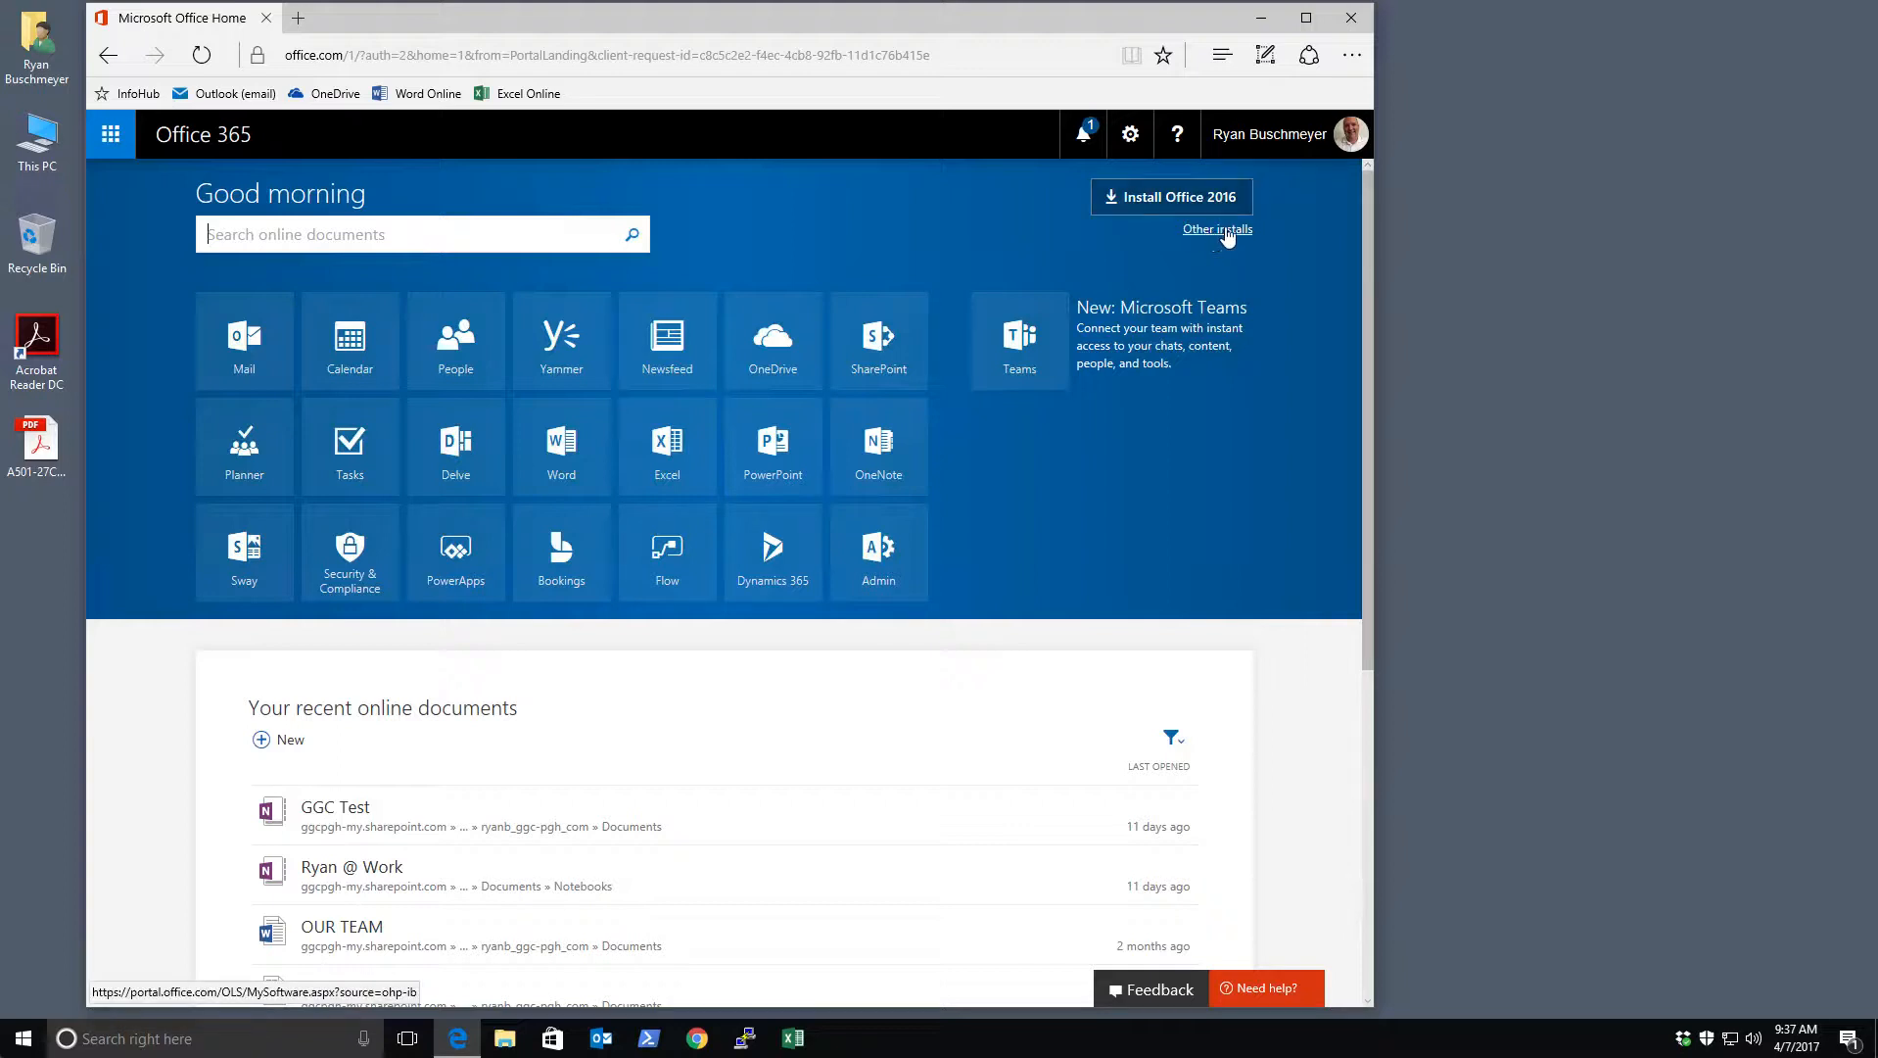
Go to Other installs and show the Skype for Business section of the Software page
click(1219, 229)
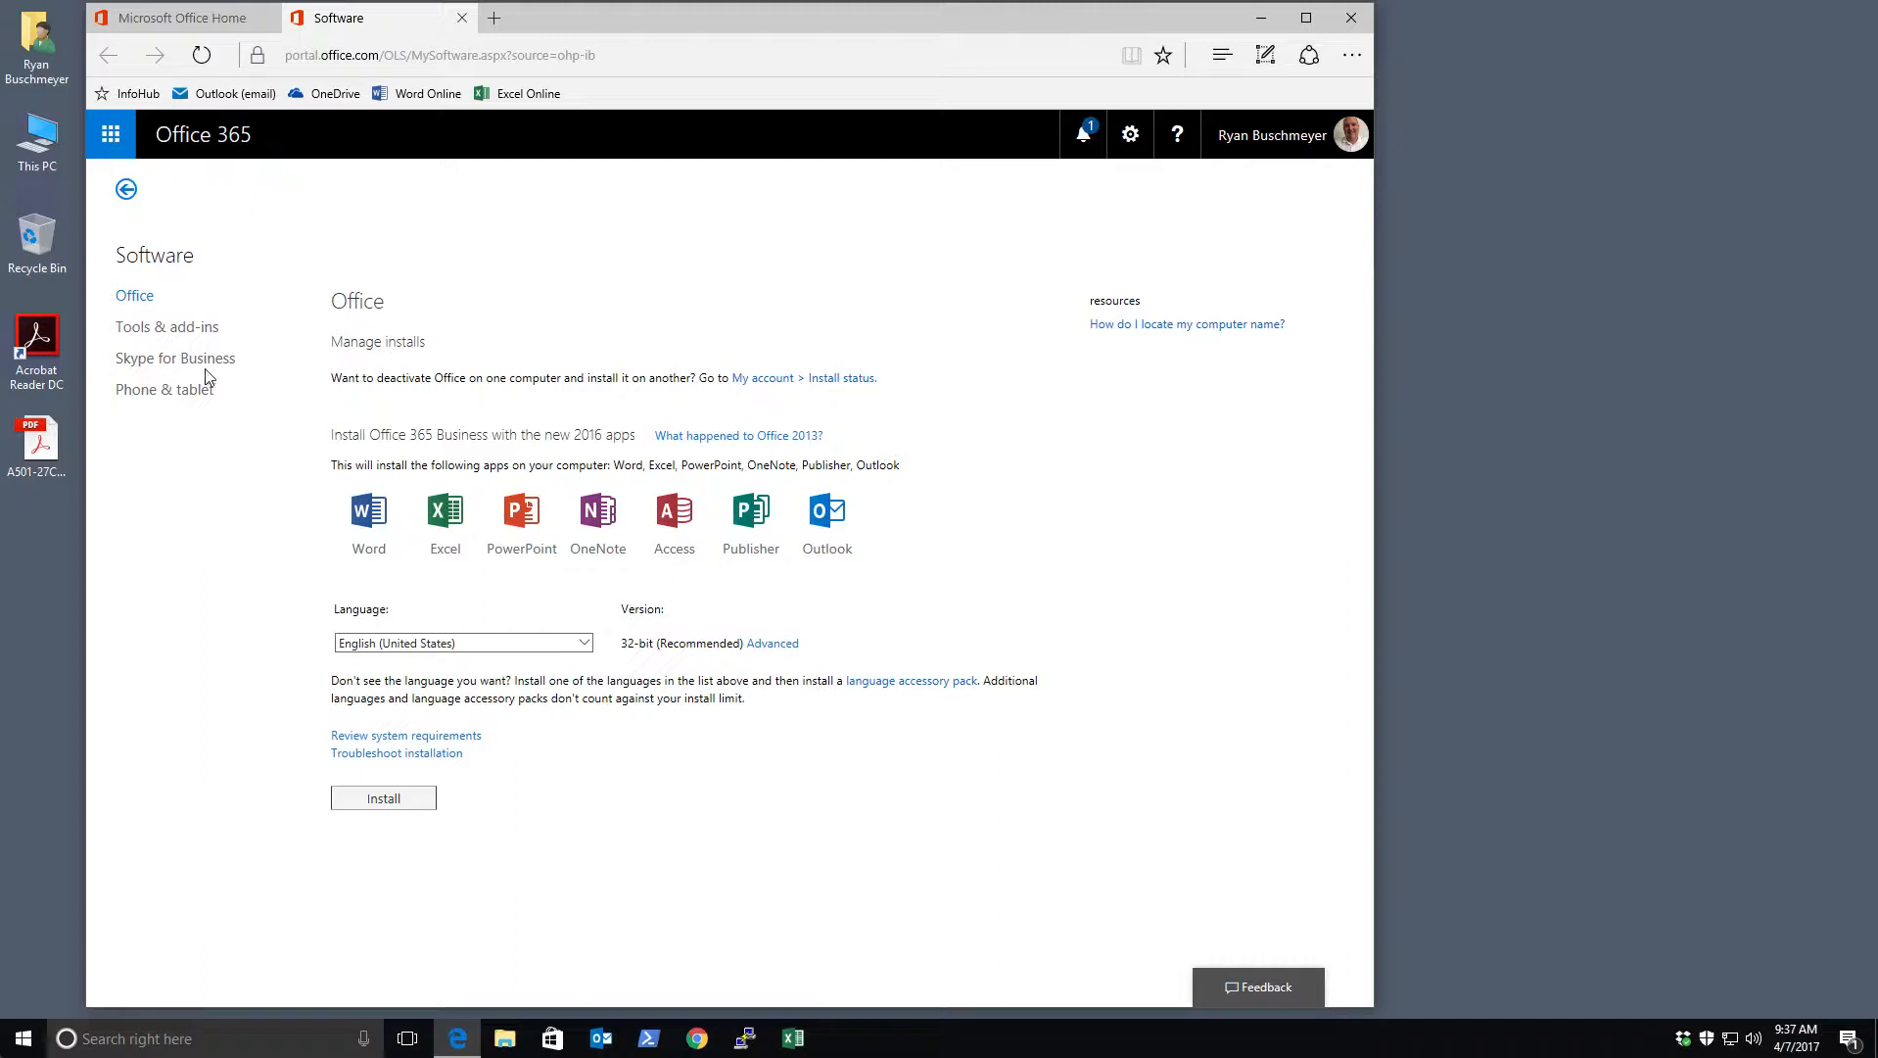
click(147, 360)
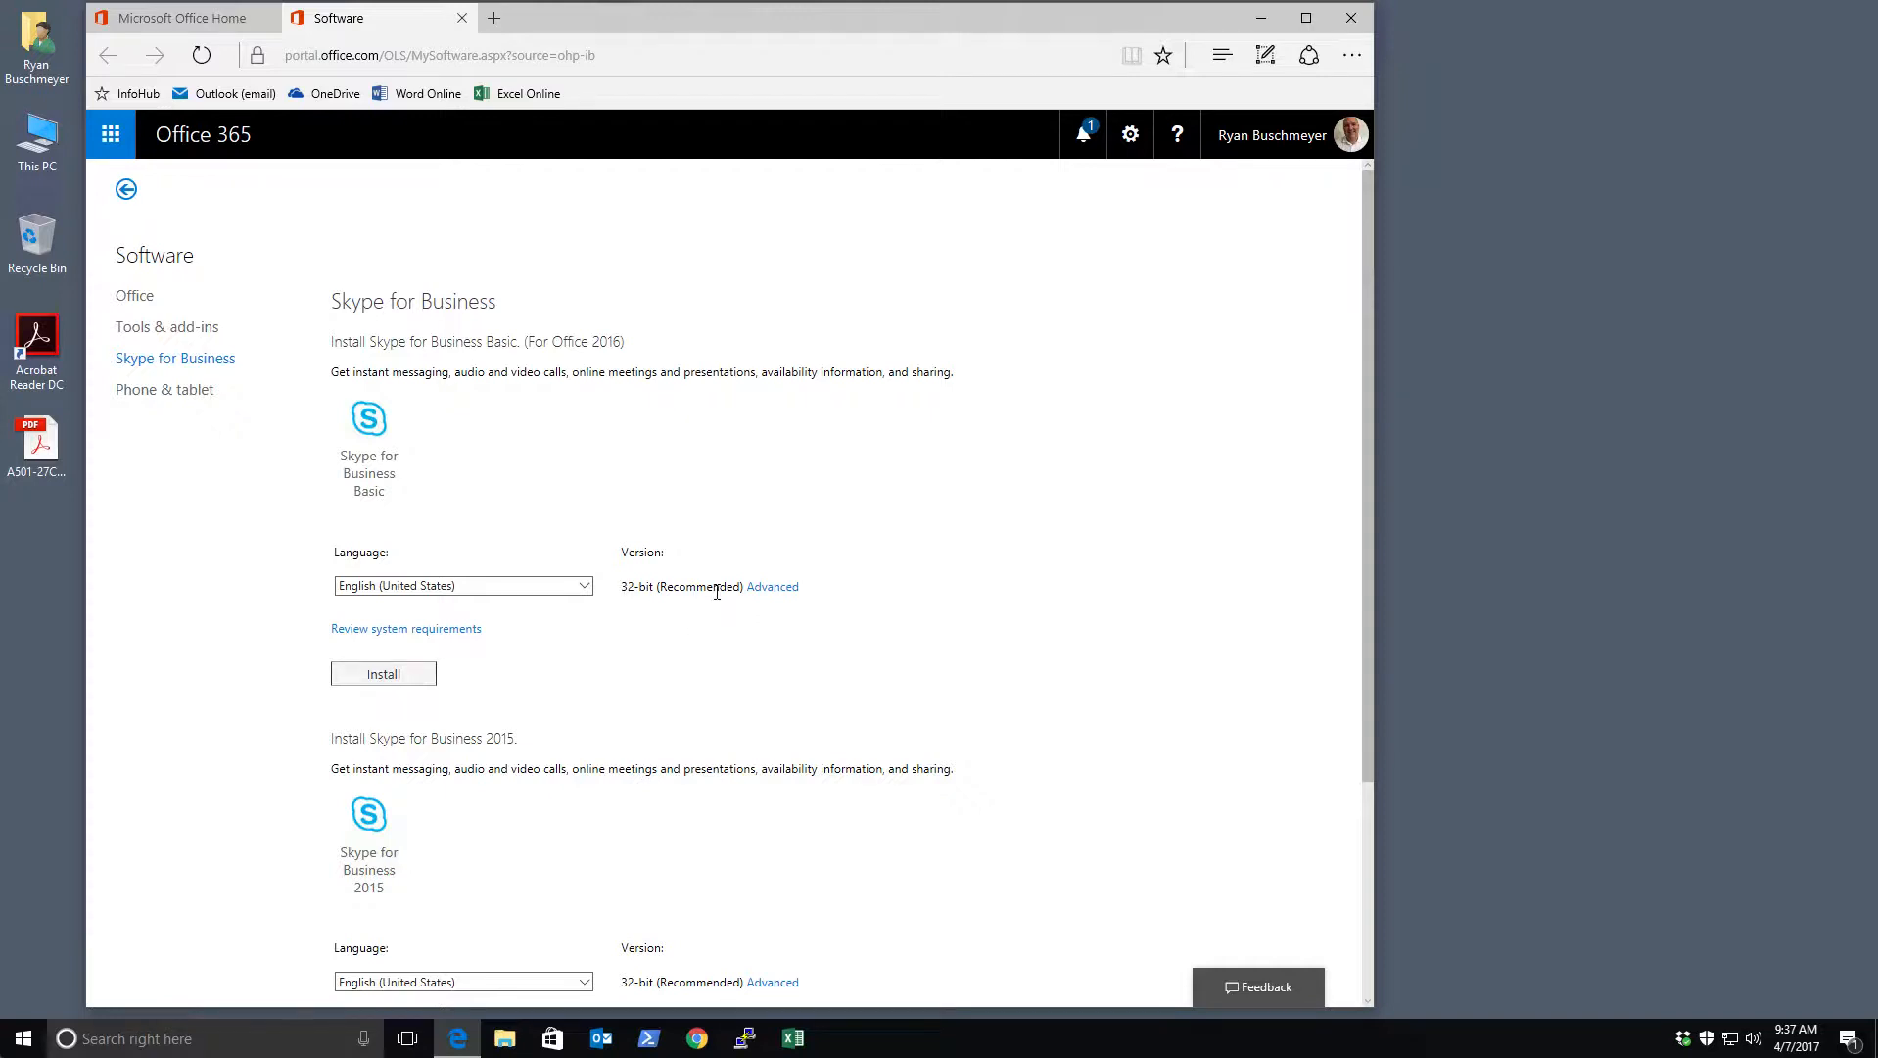
scroll(684, 801, down, 1)
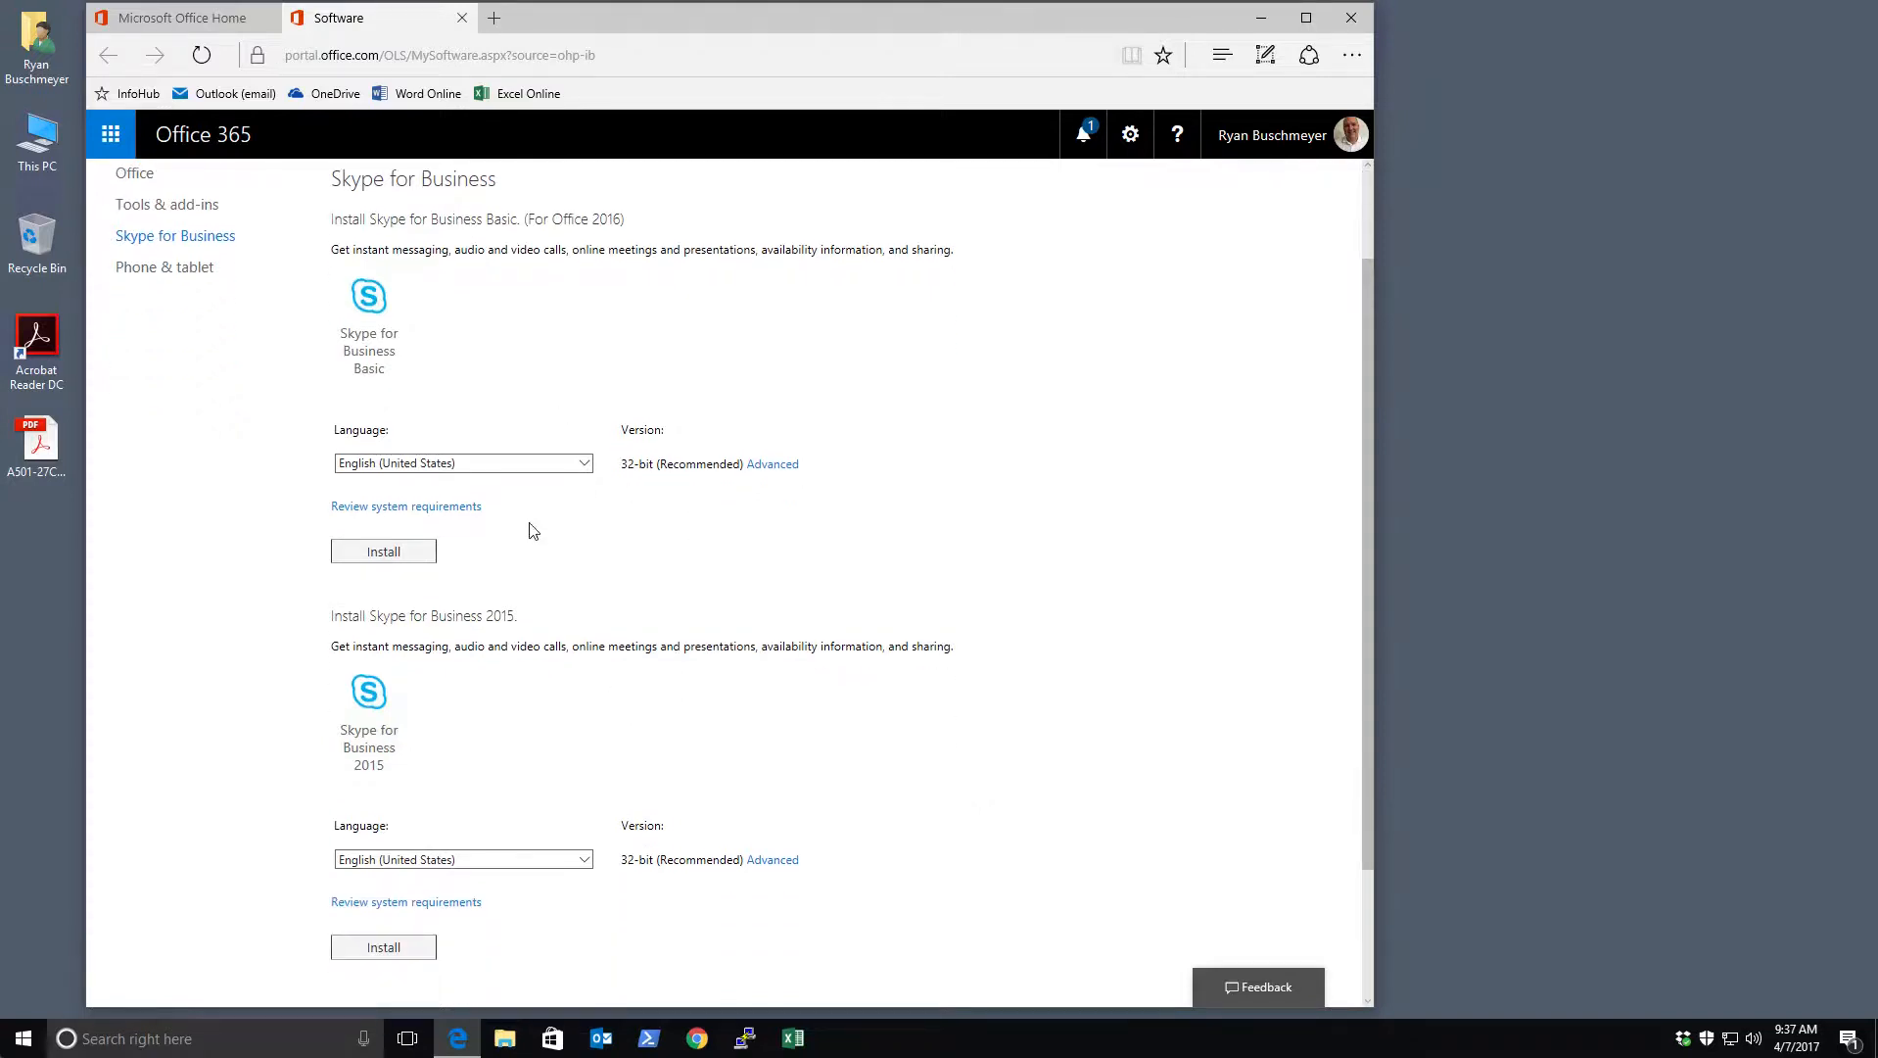
scroll(656, 930, down, 2)
scroll(658, 911, up, 3)
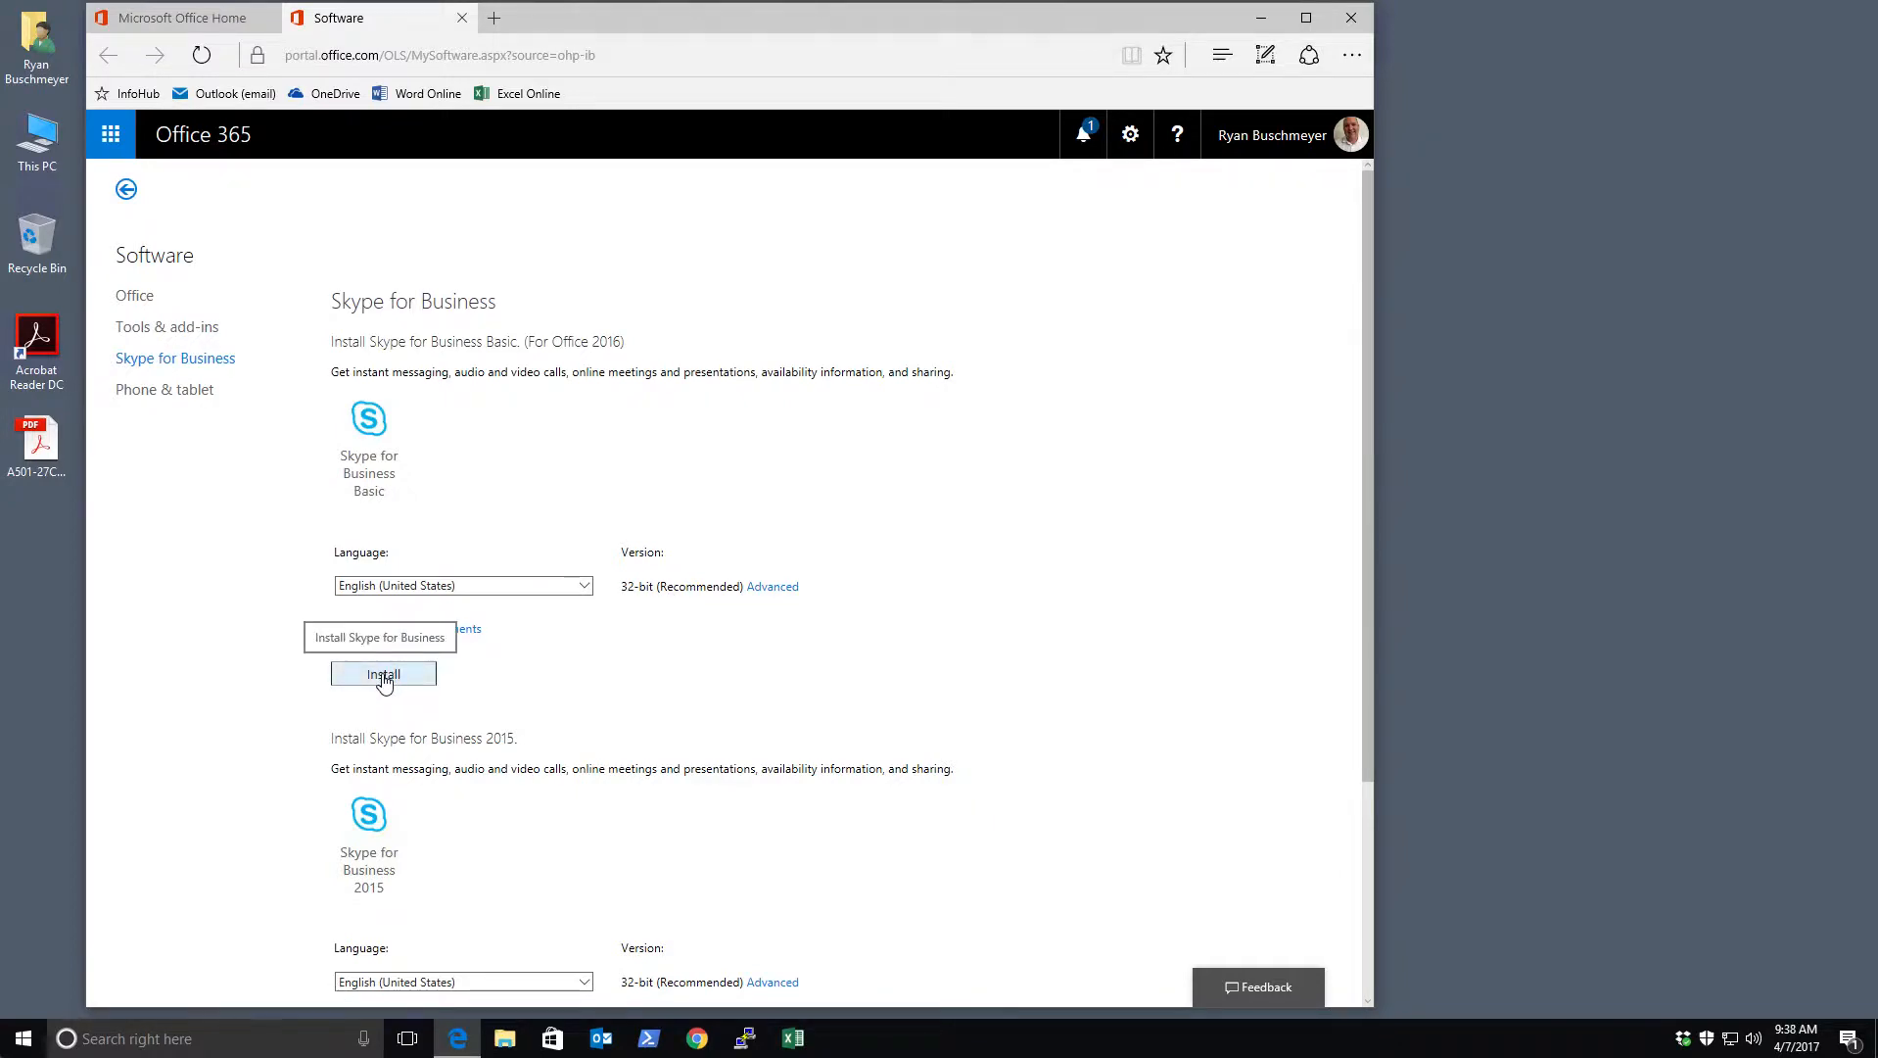
Install Skype for Business Basic: save the installer, run it, and approve the UAC prompt
click(383, 676)
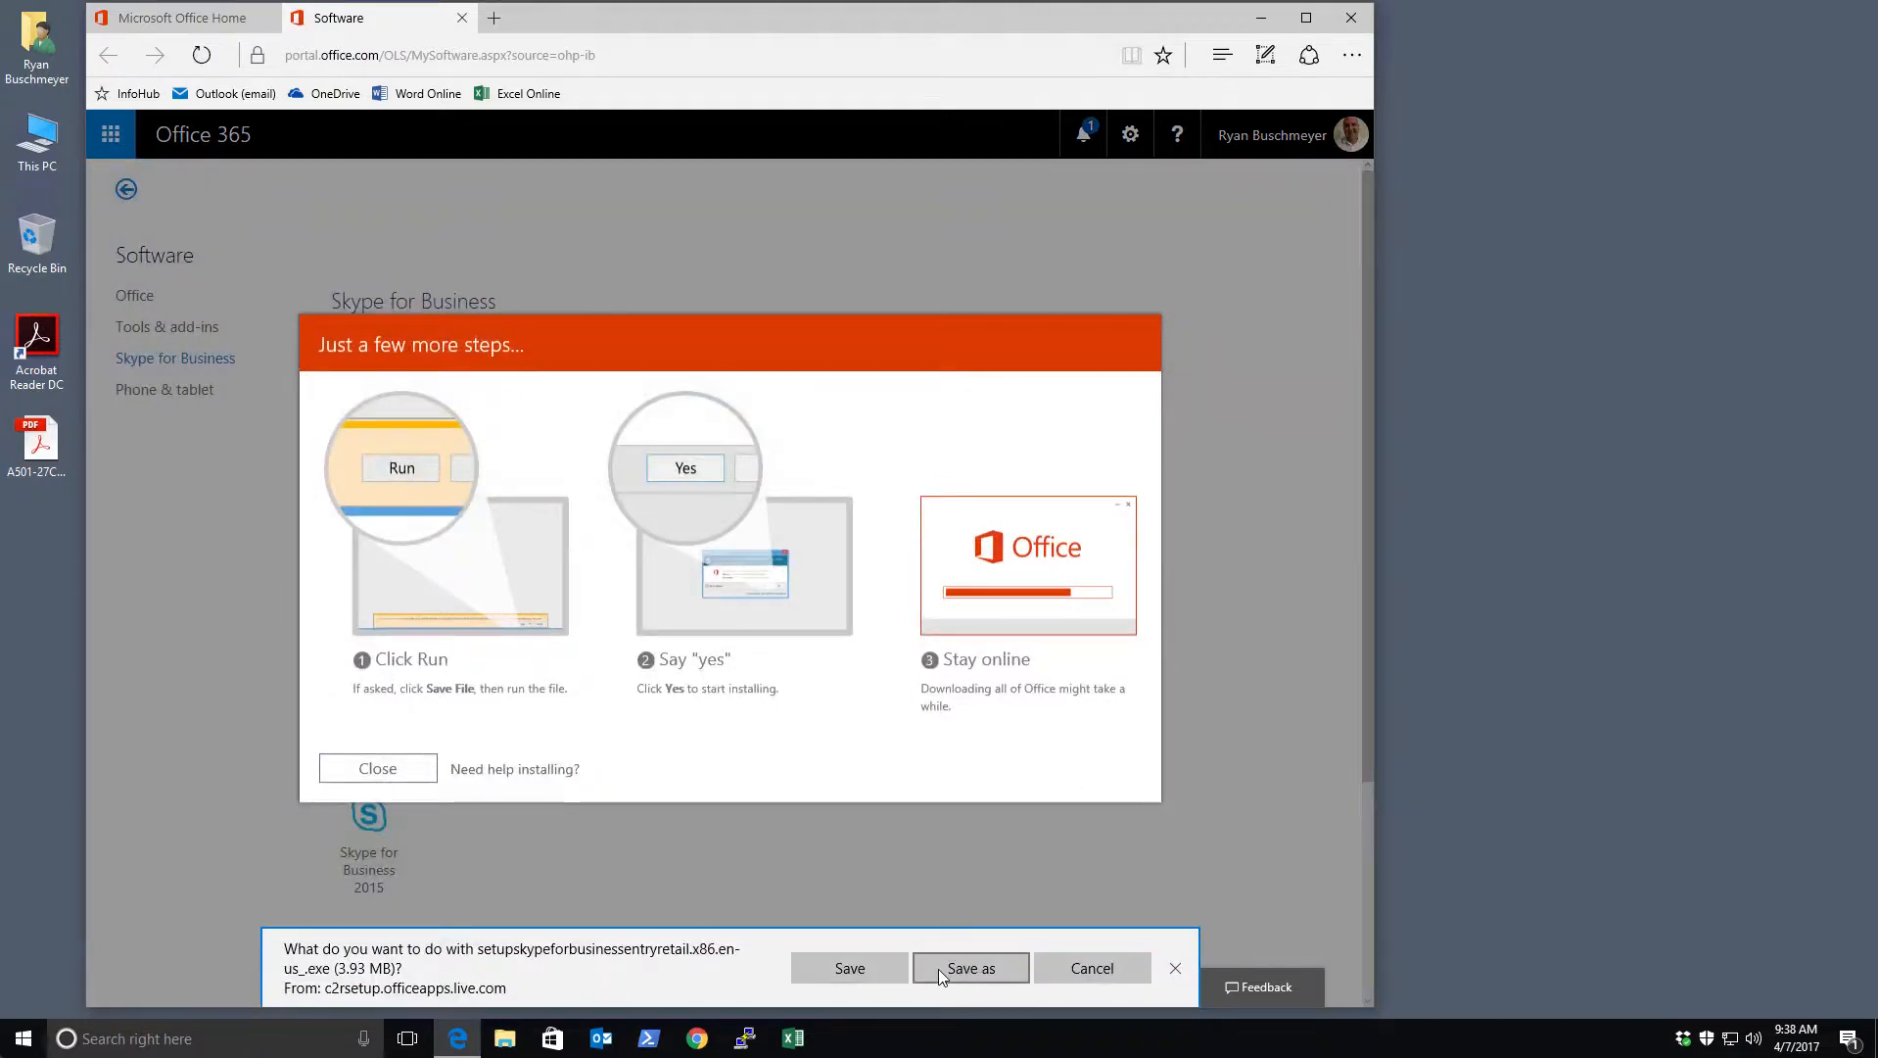
click(854, 969)
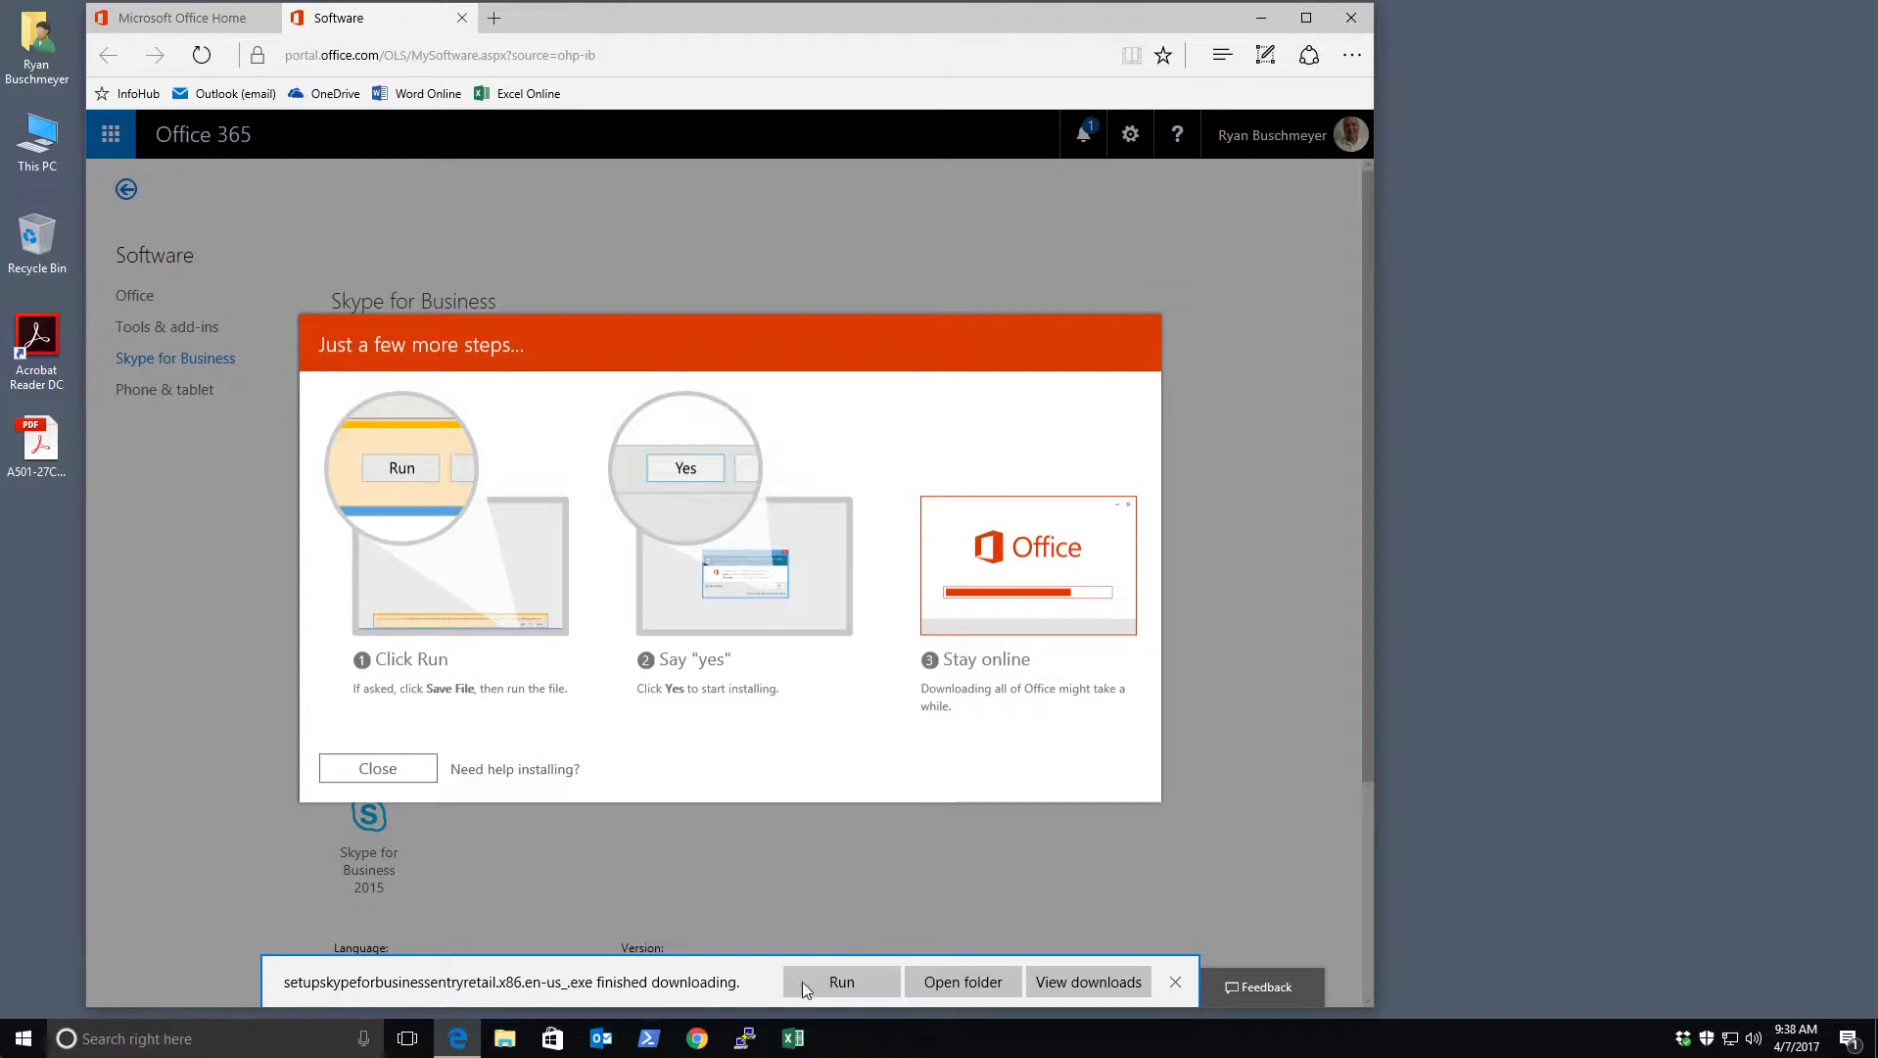
click(838, 981)
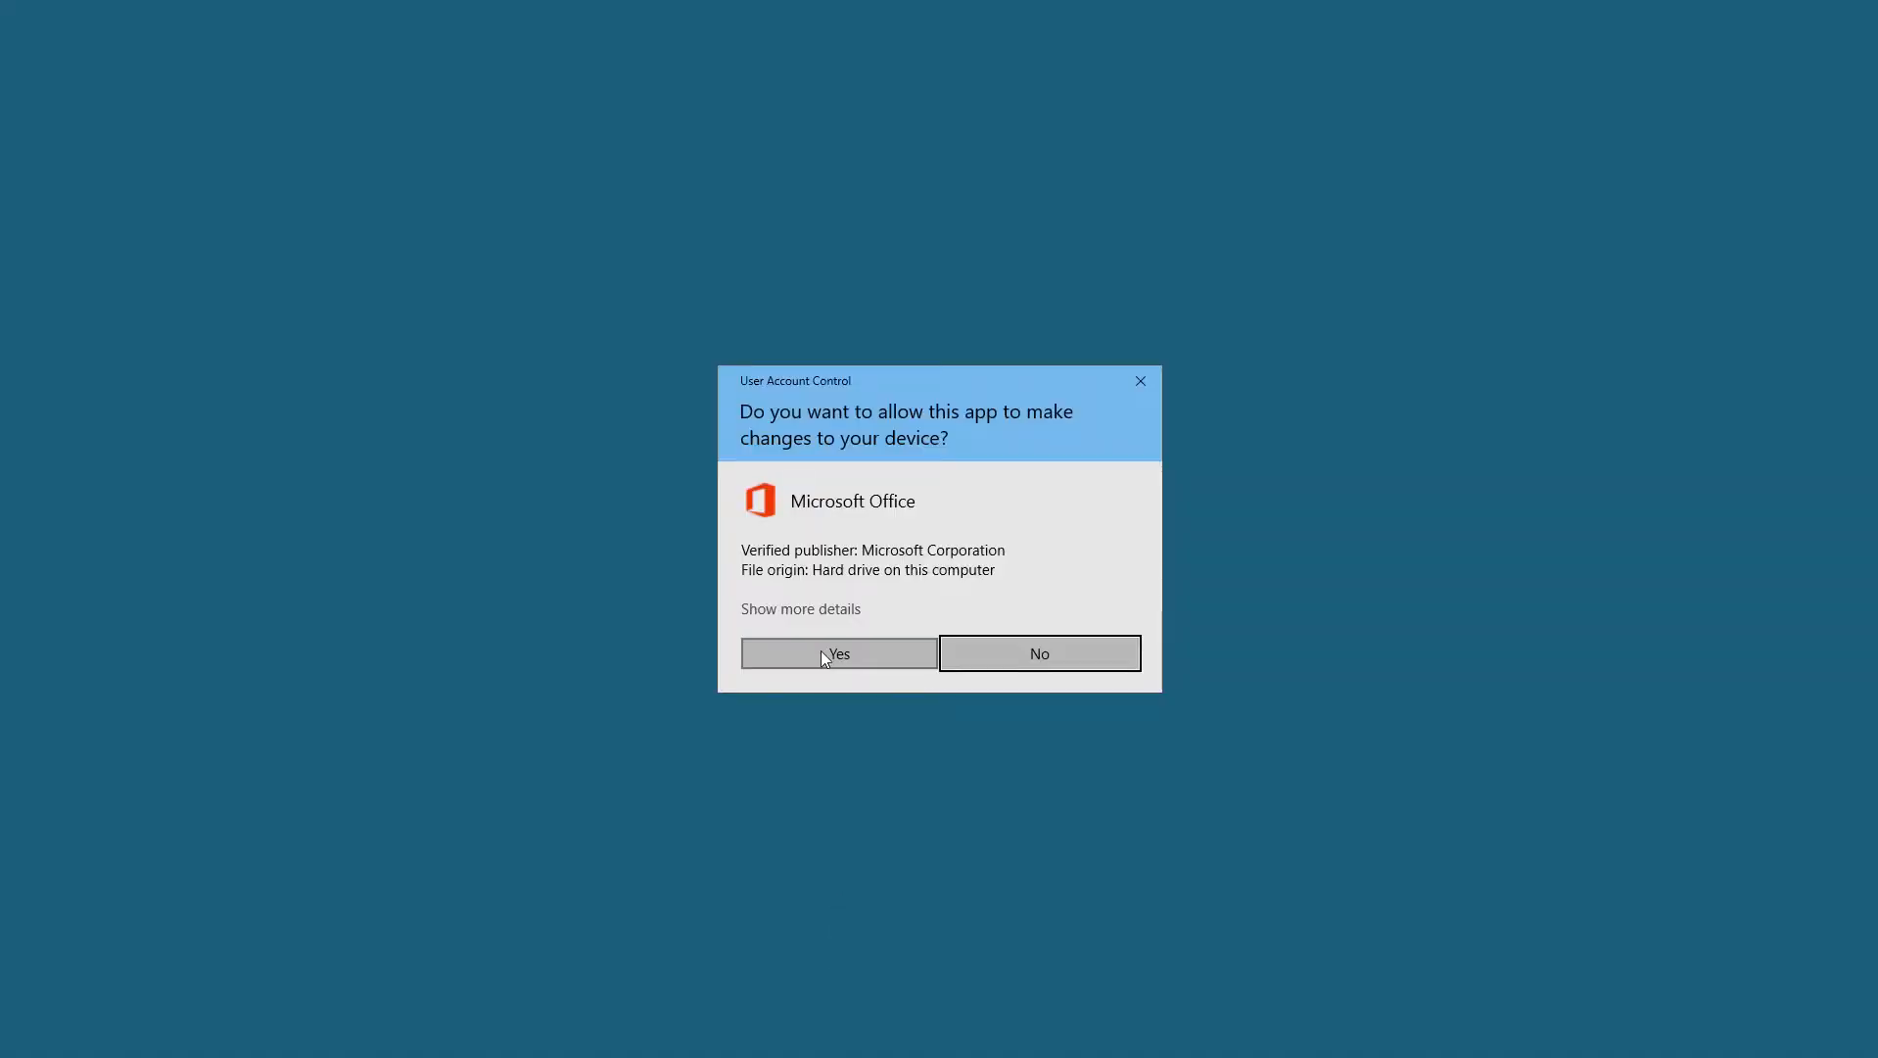
click(822, 652)
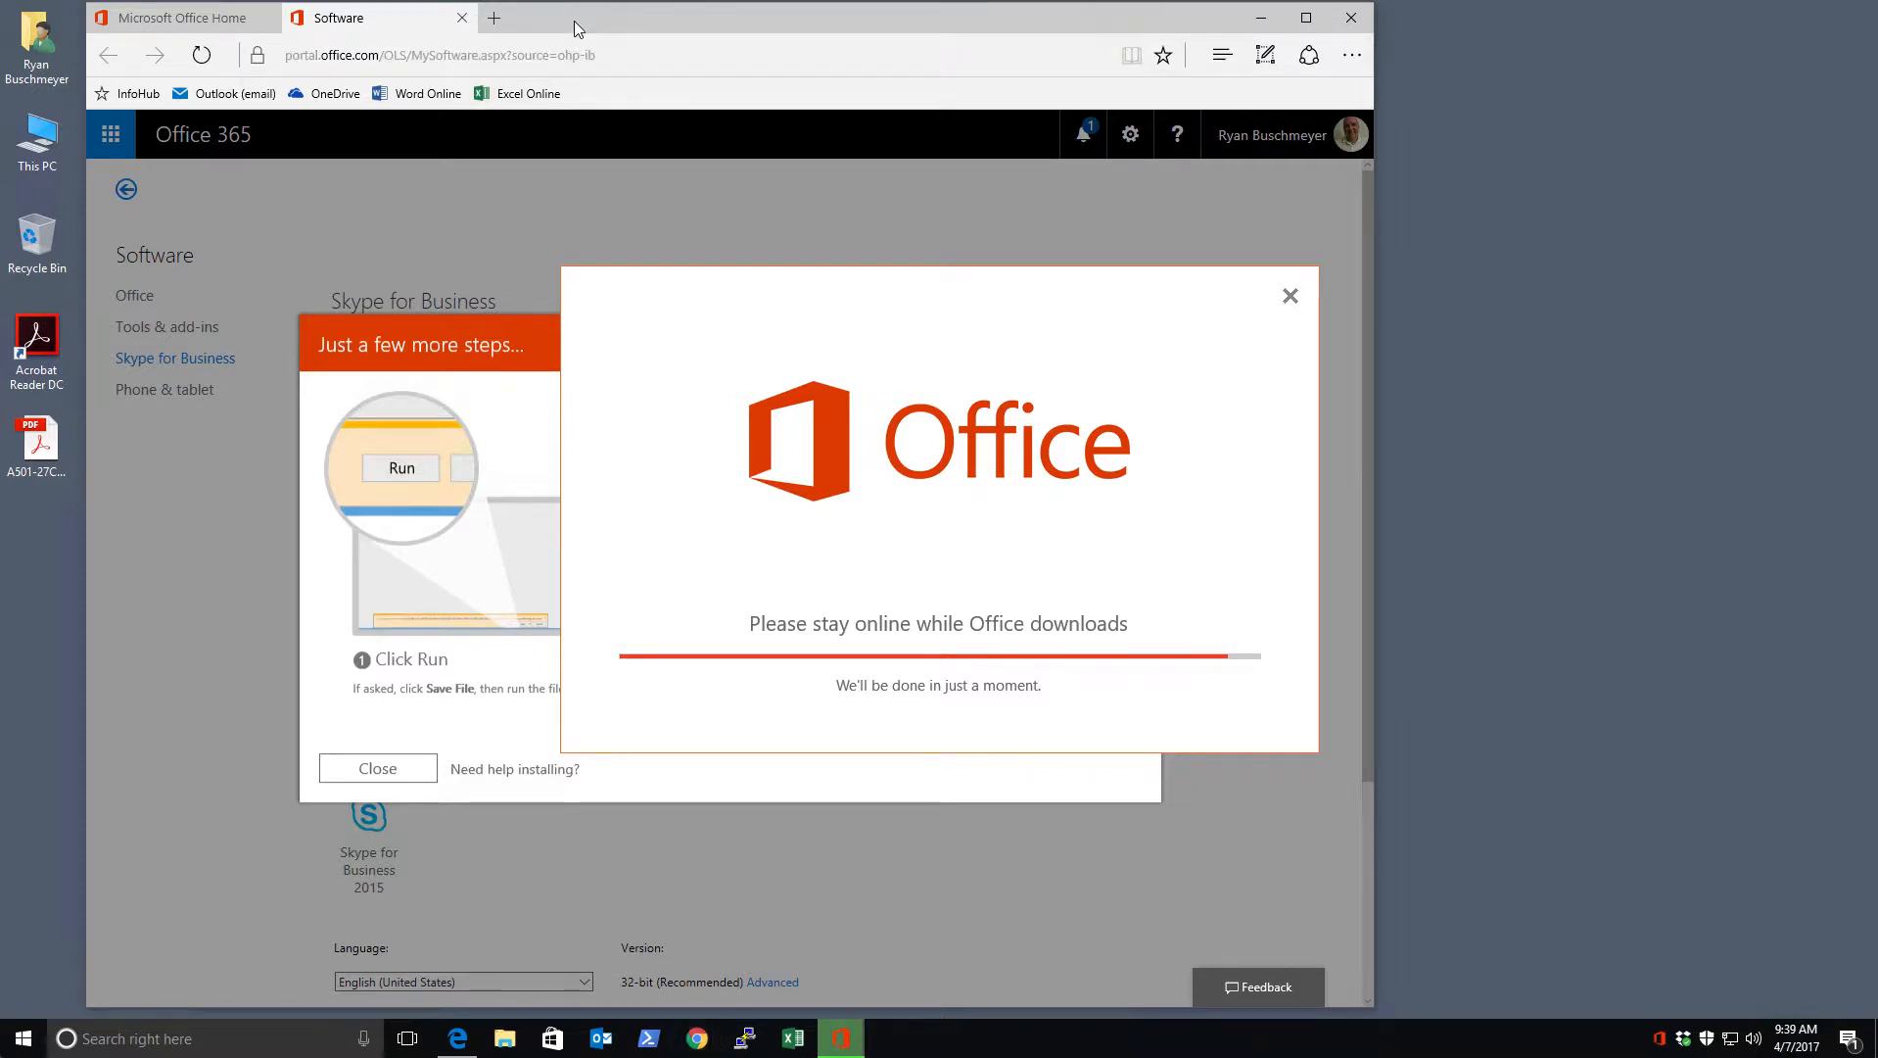
In a new tab, open InfoHub's Forms > Daily Job Log Report form
click(495, 20)
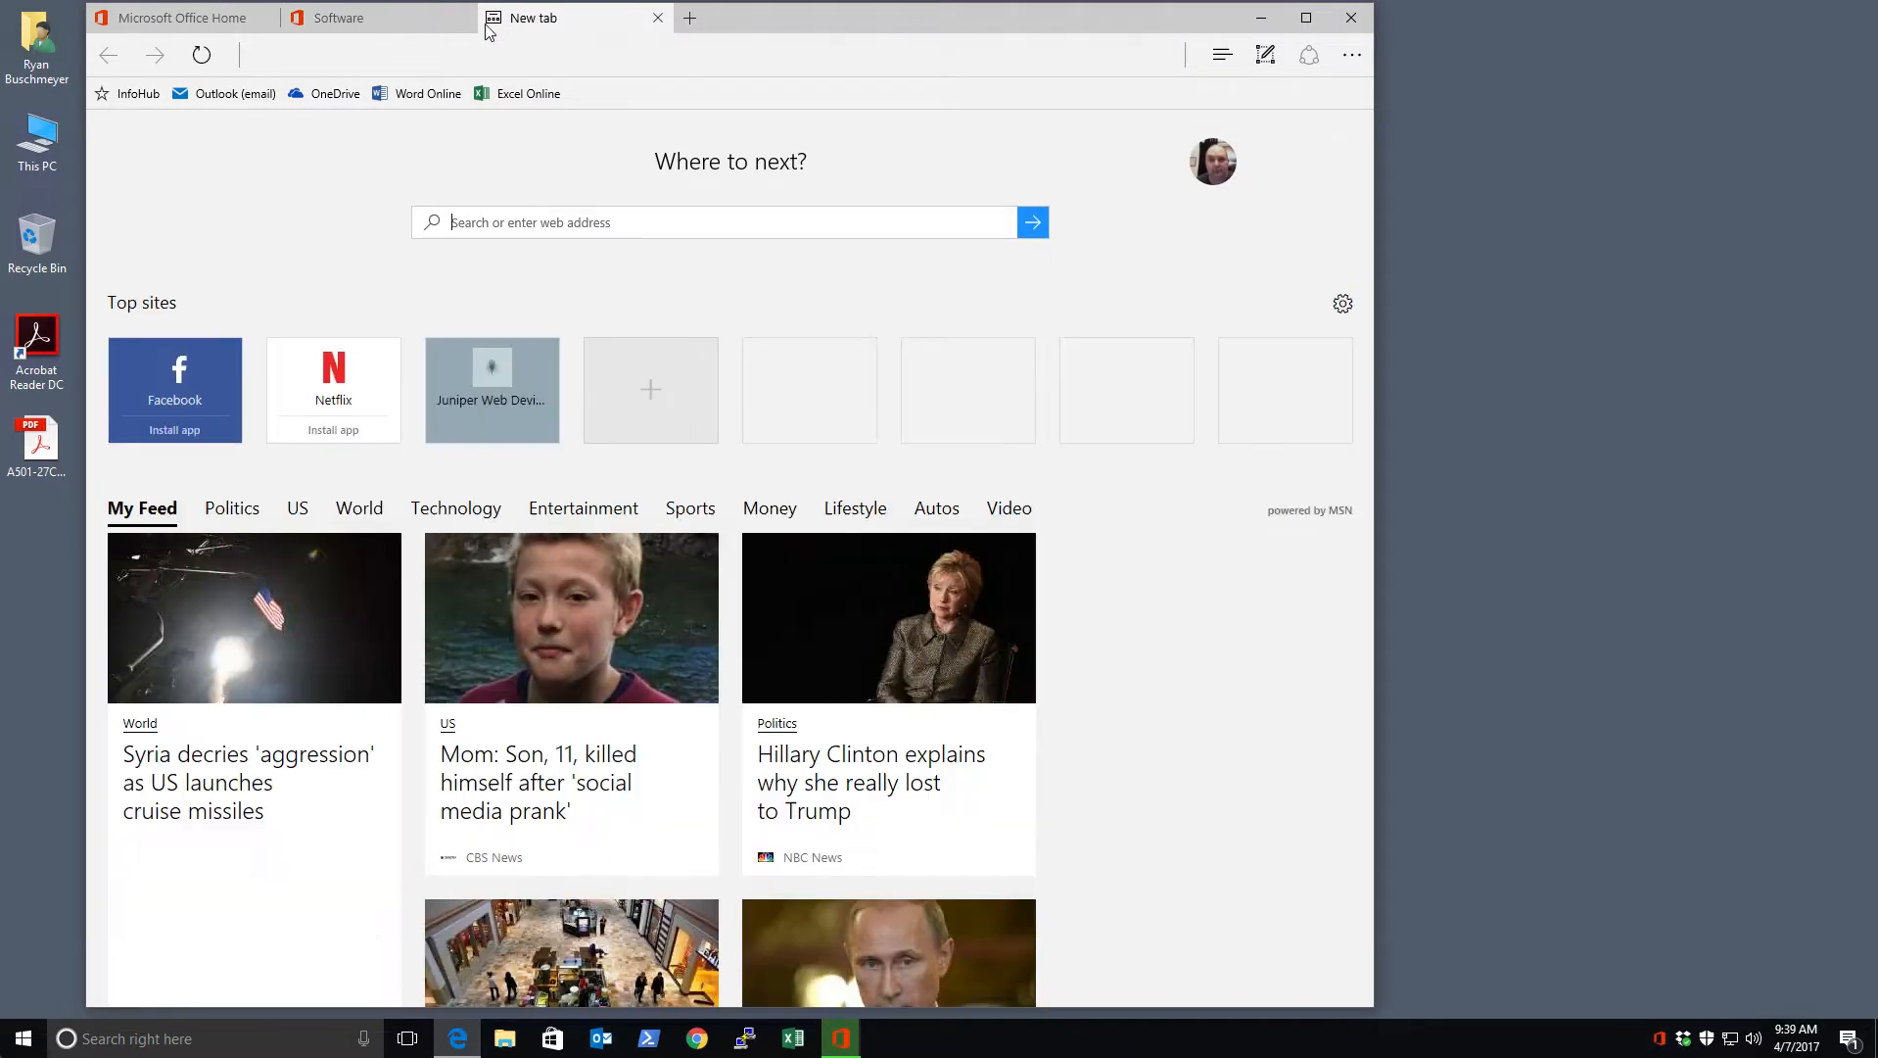
click(138, 95)
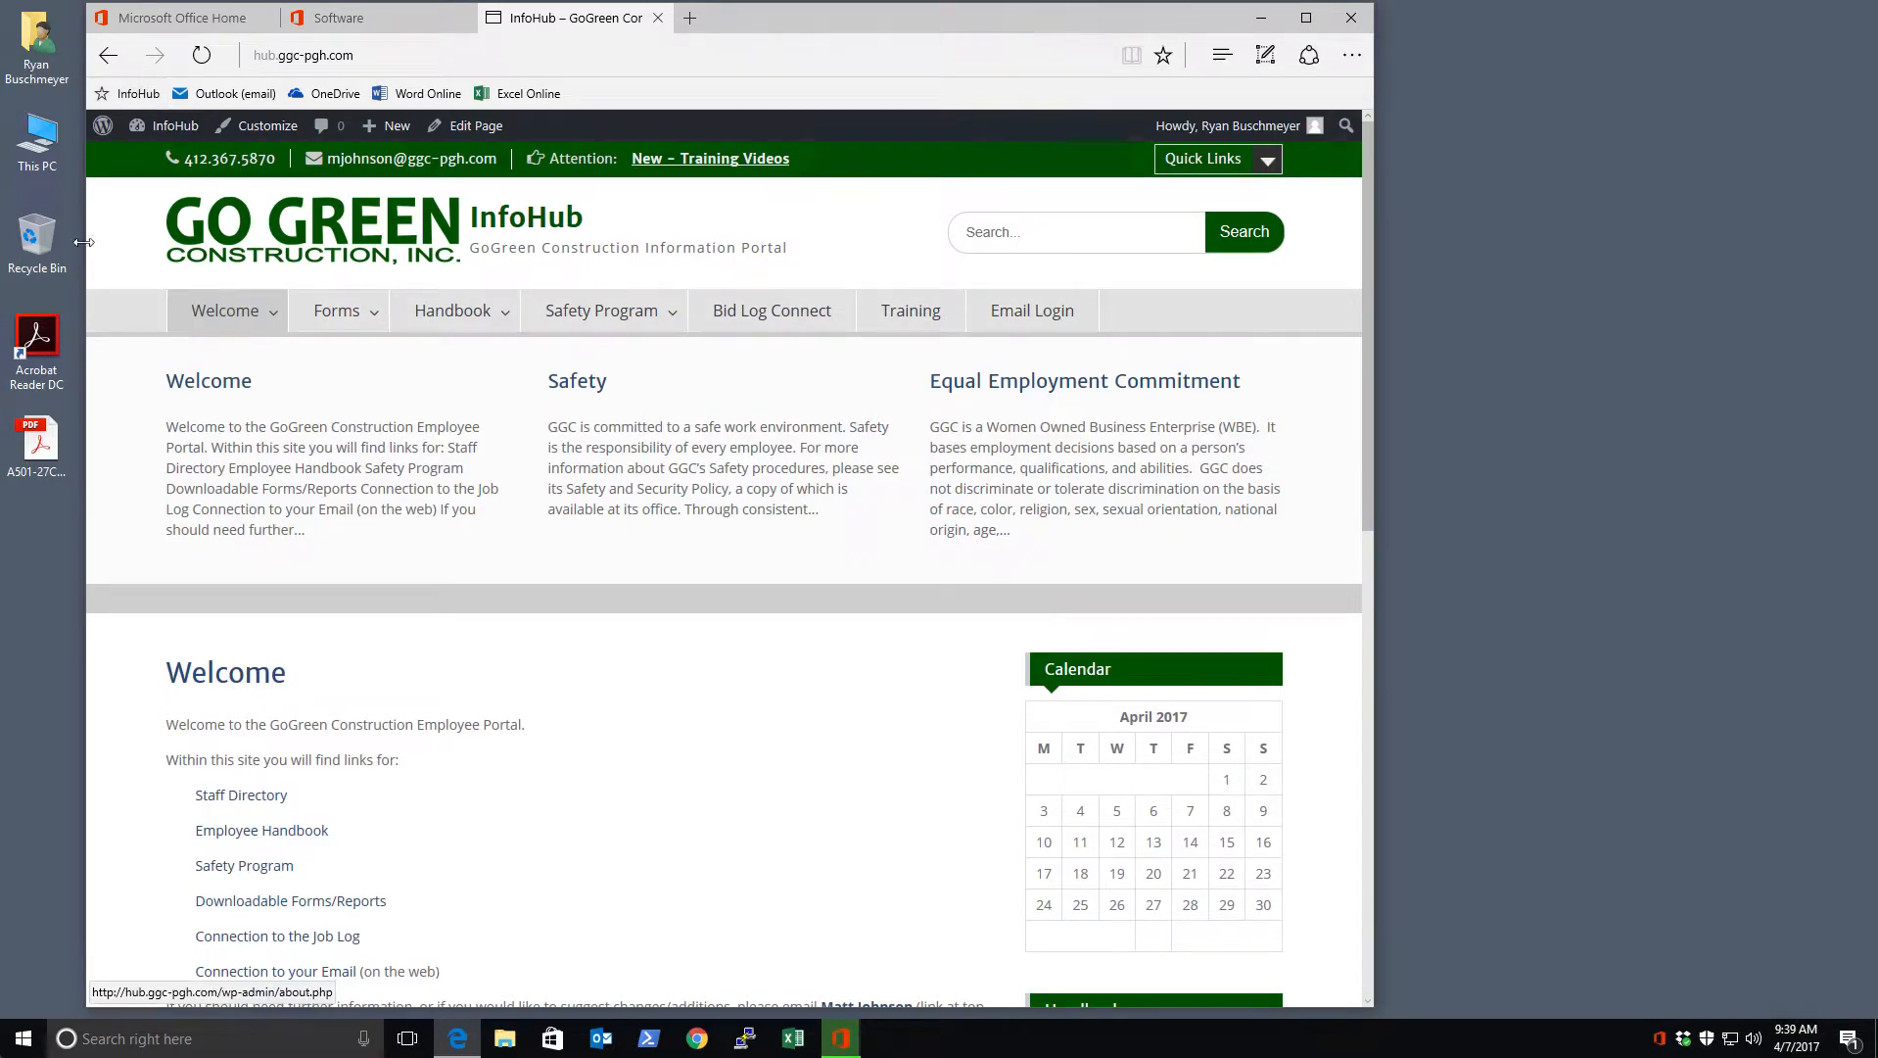
mouse_move(306, 330)
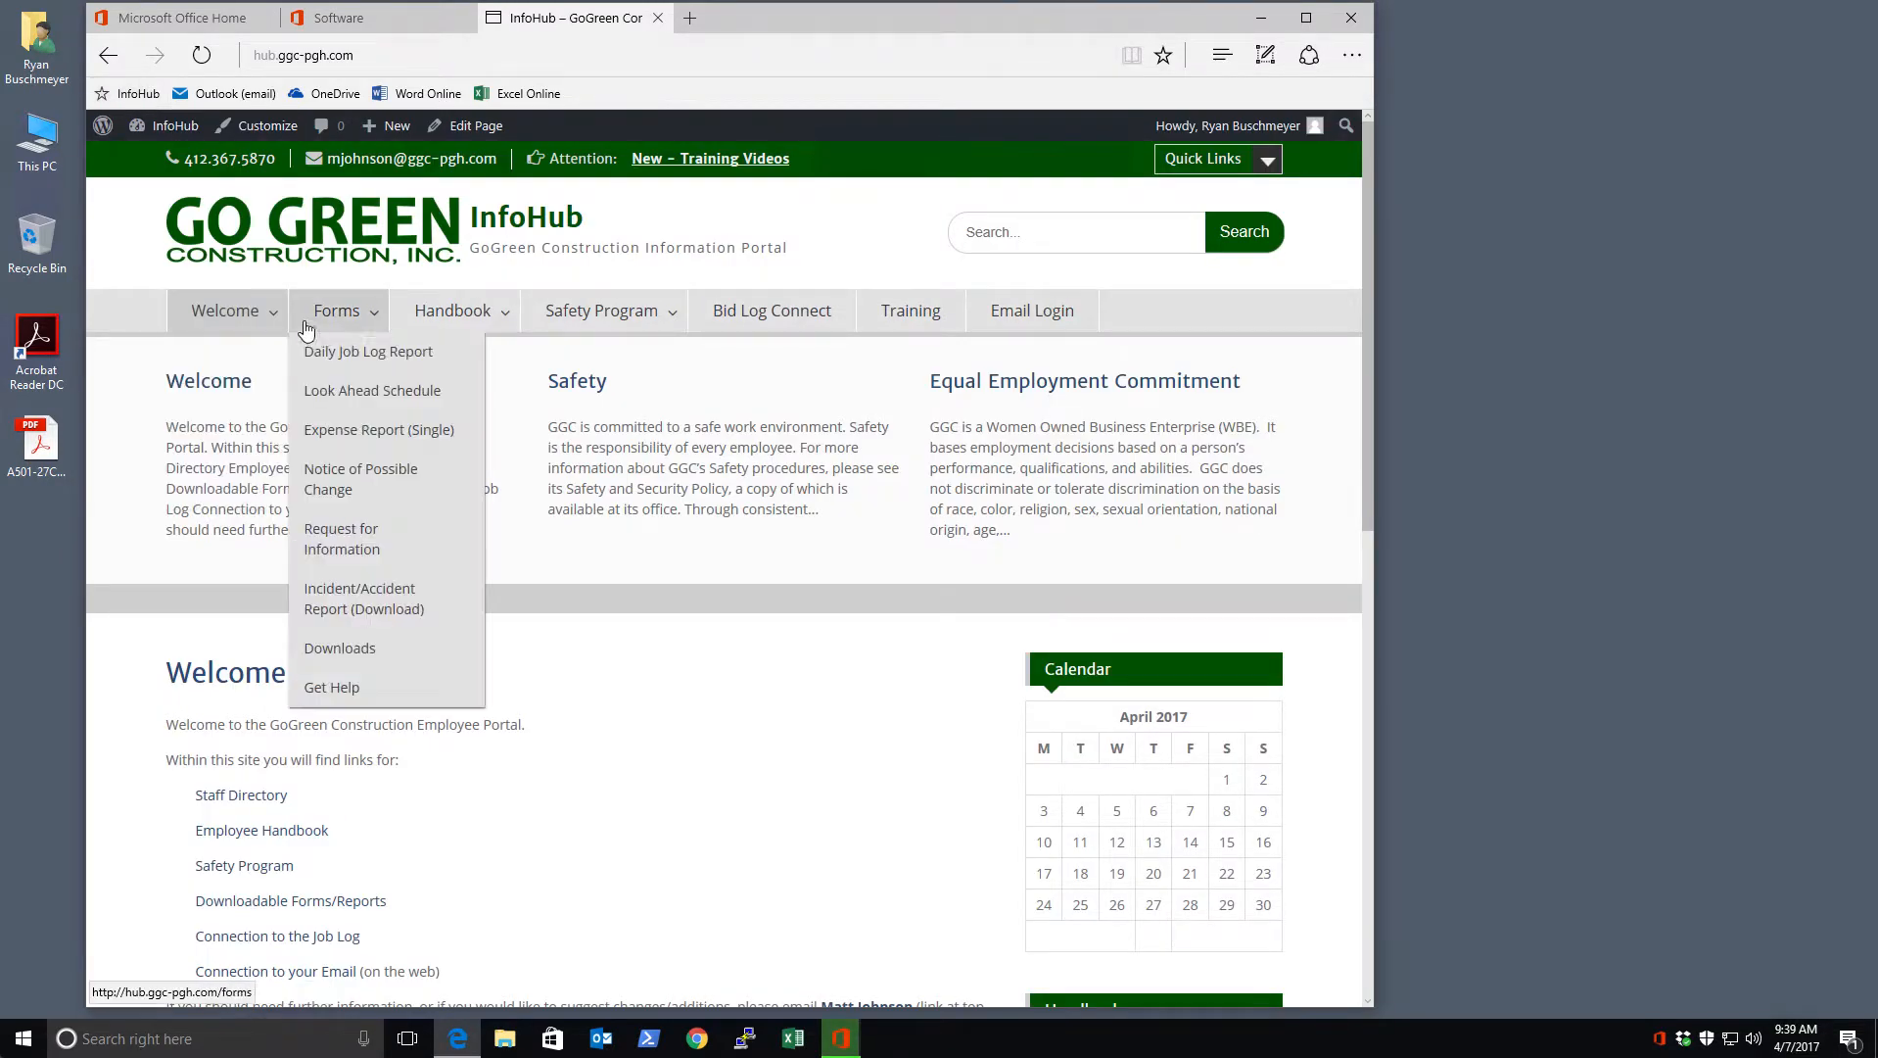
click(425, 361)
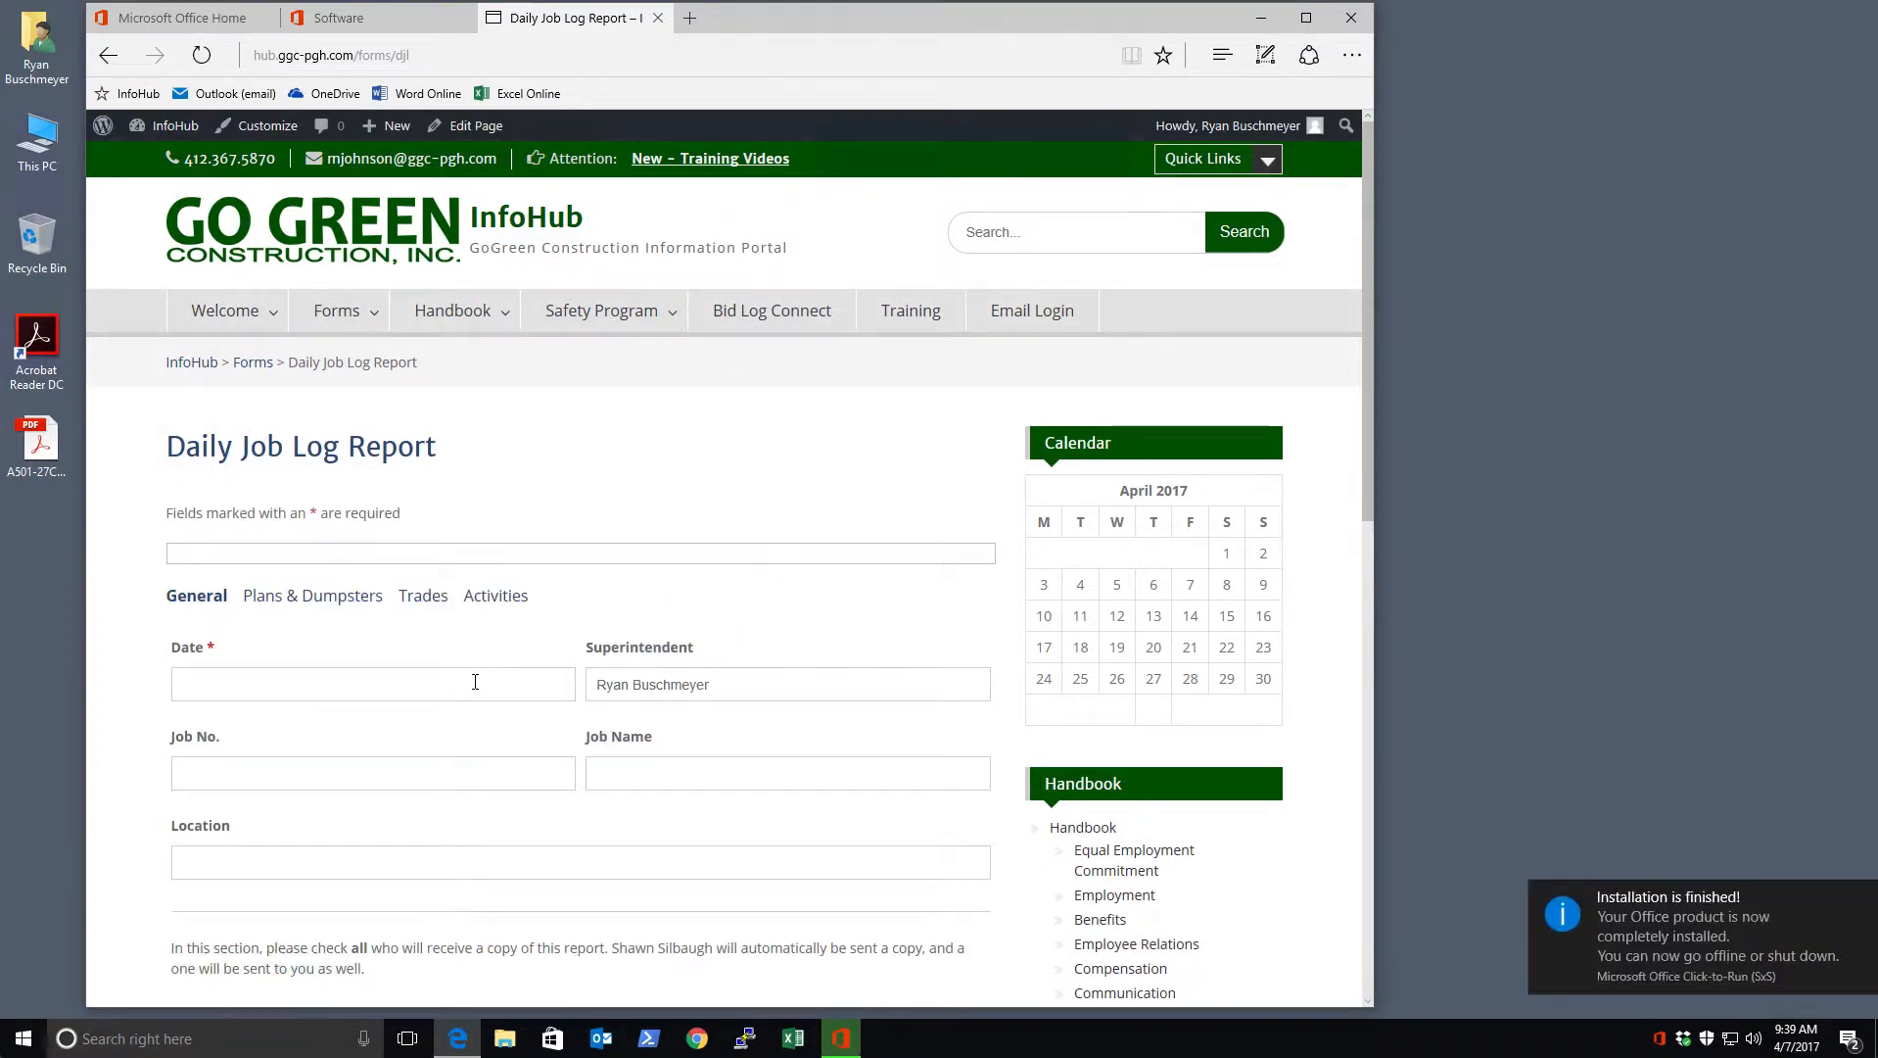
Set the report Date to April 7, 2017 (04/07/2017)
click(475, 682)
click(372, 809)
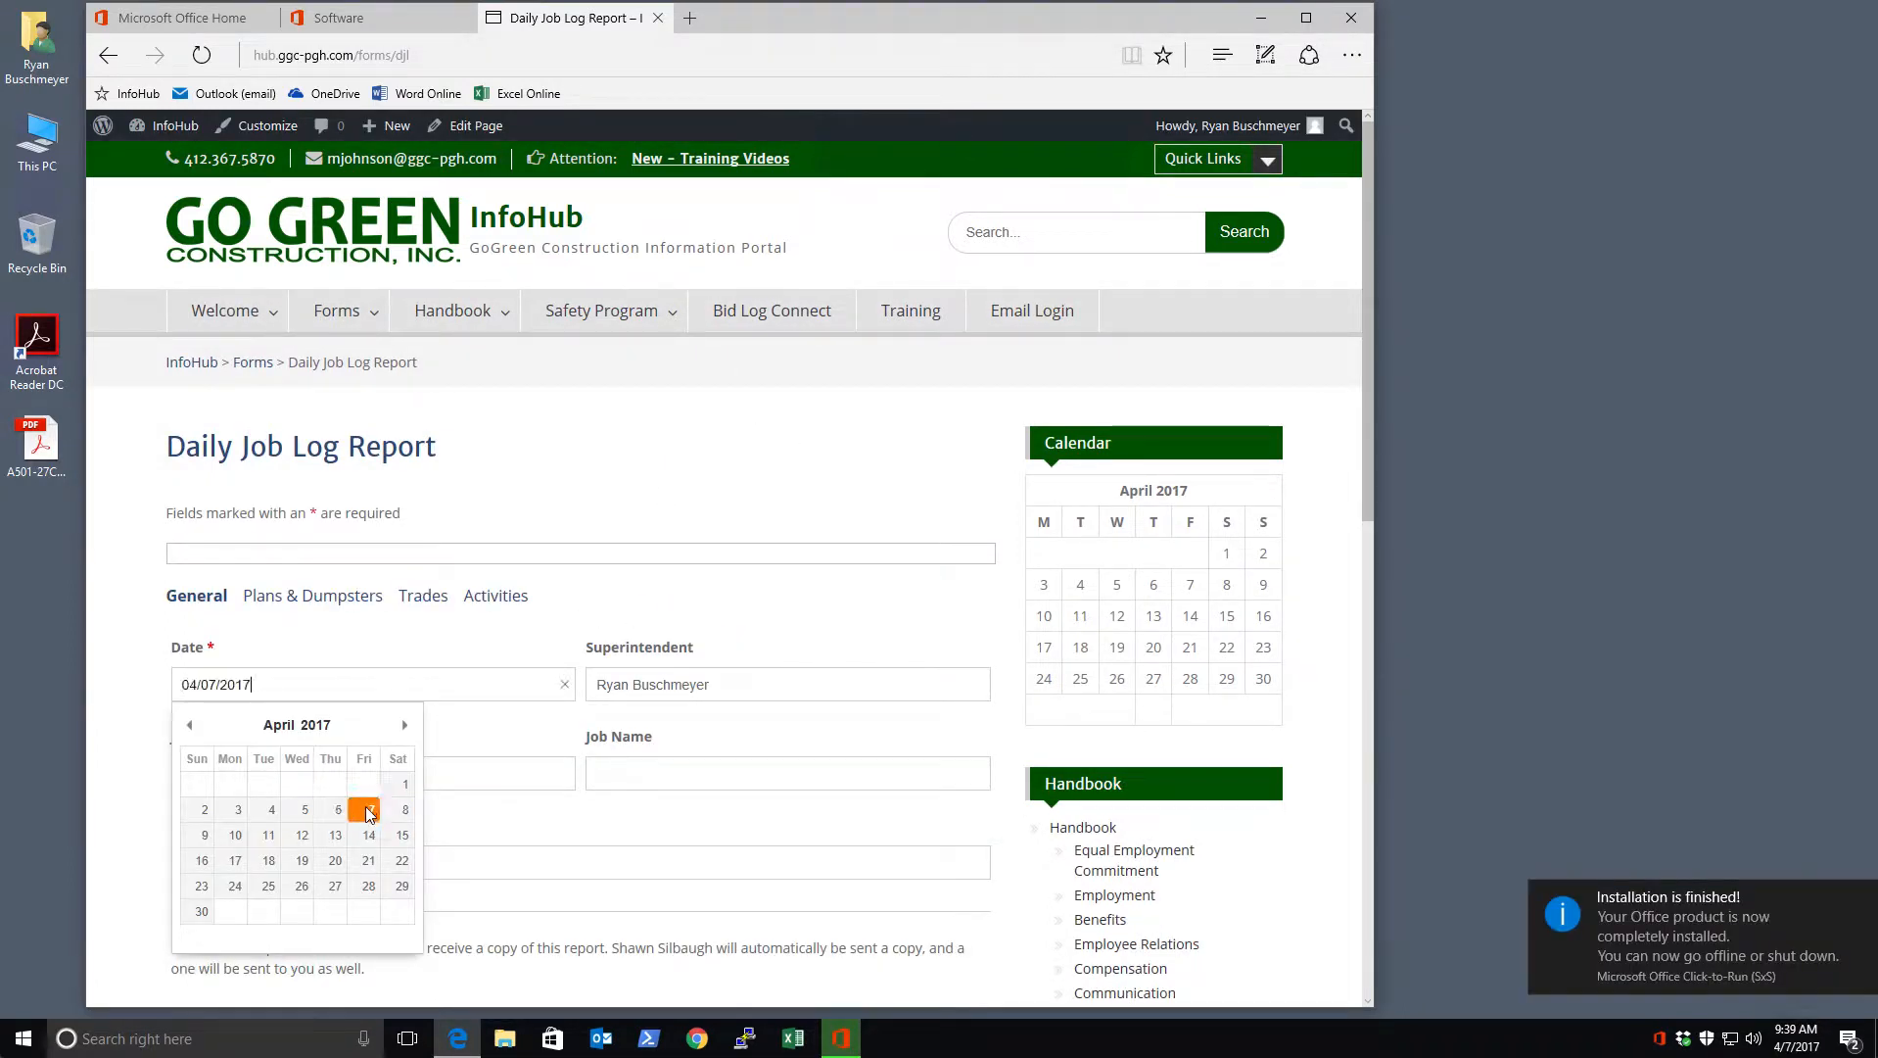
scroll(364, 763, down, 15)
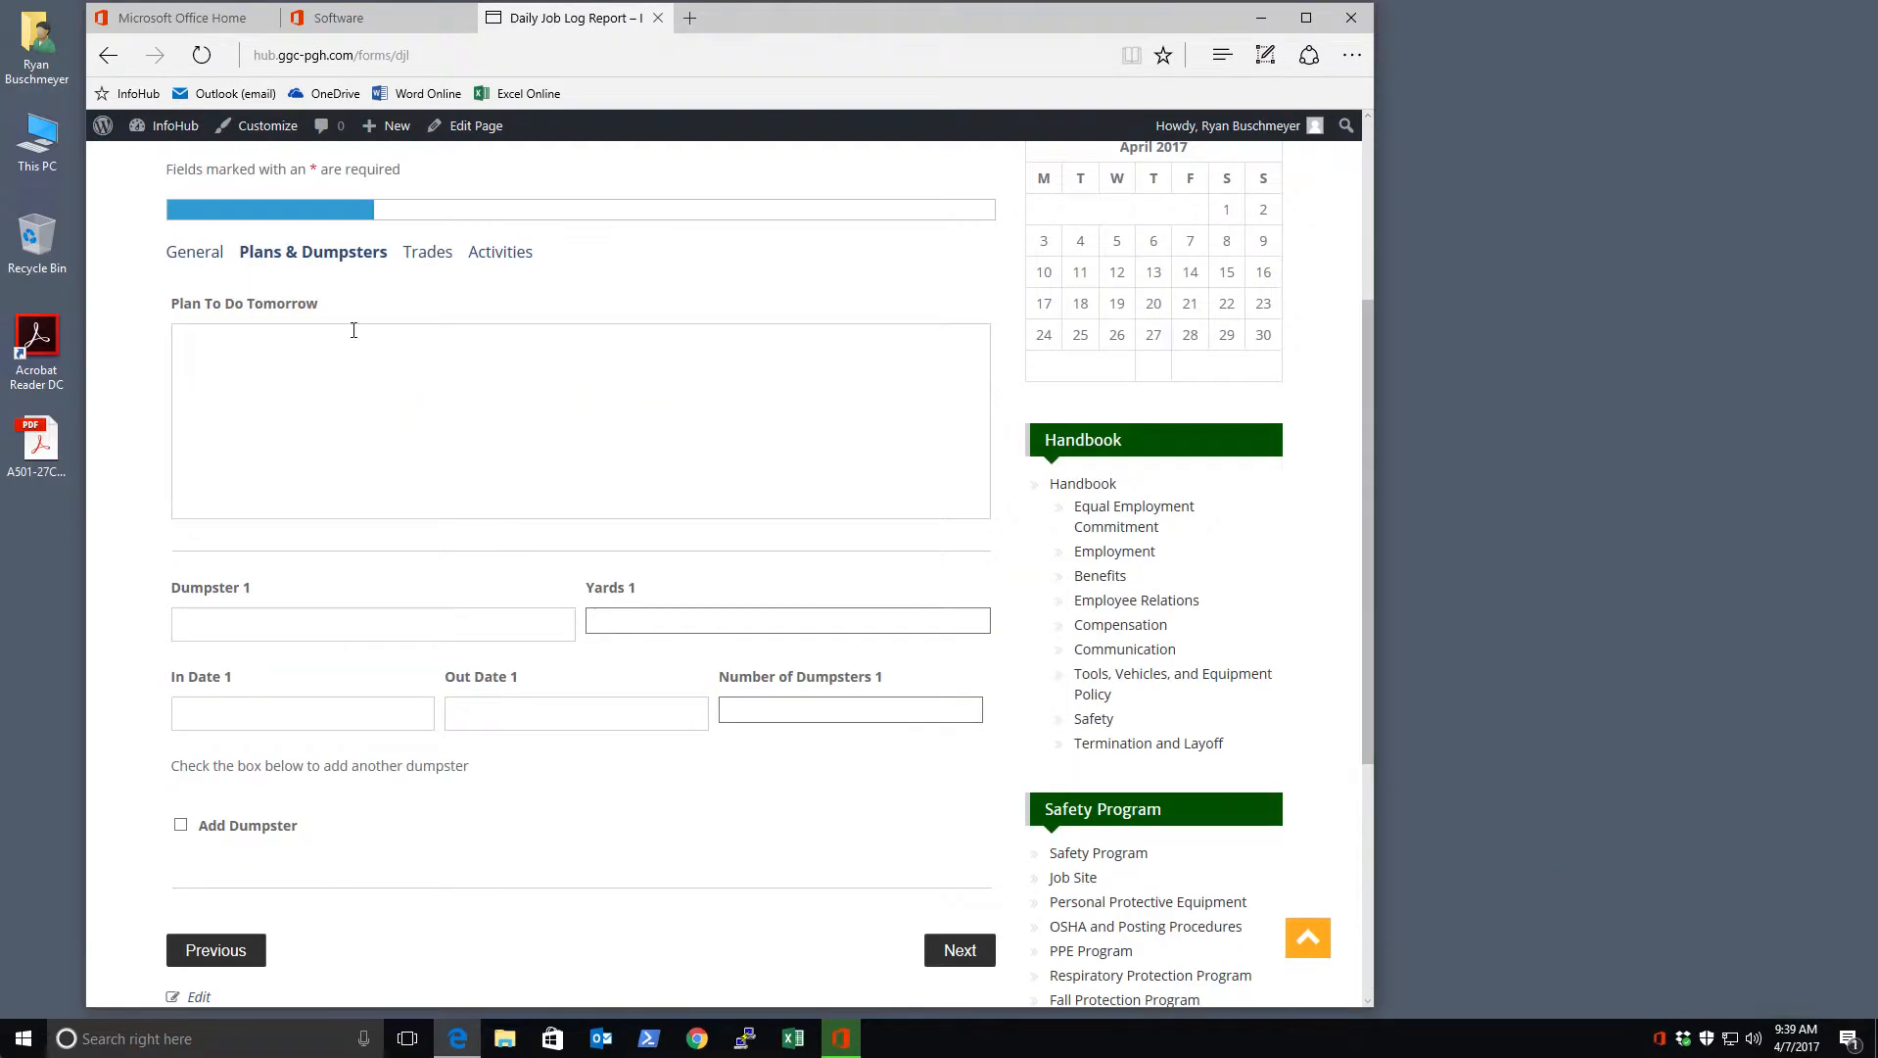
Enter 'Tomorrow we are going to install drywall.' under Plan To Do Tomorrow, fixing typos, then search 'notepad'
click(419, 390)
text(Tomorrrow we are going to install dry)
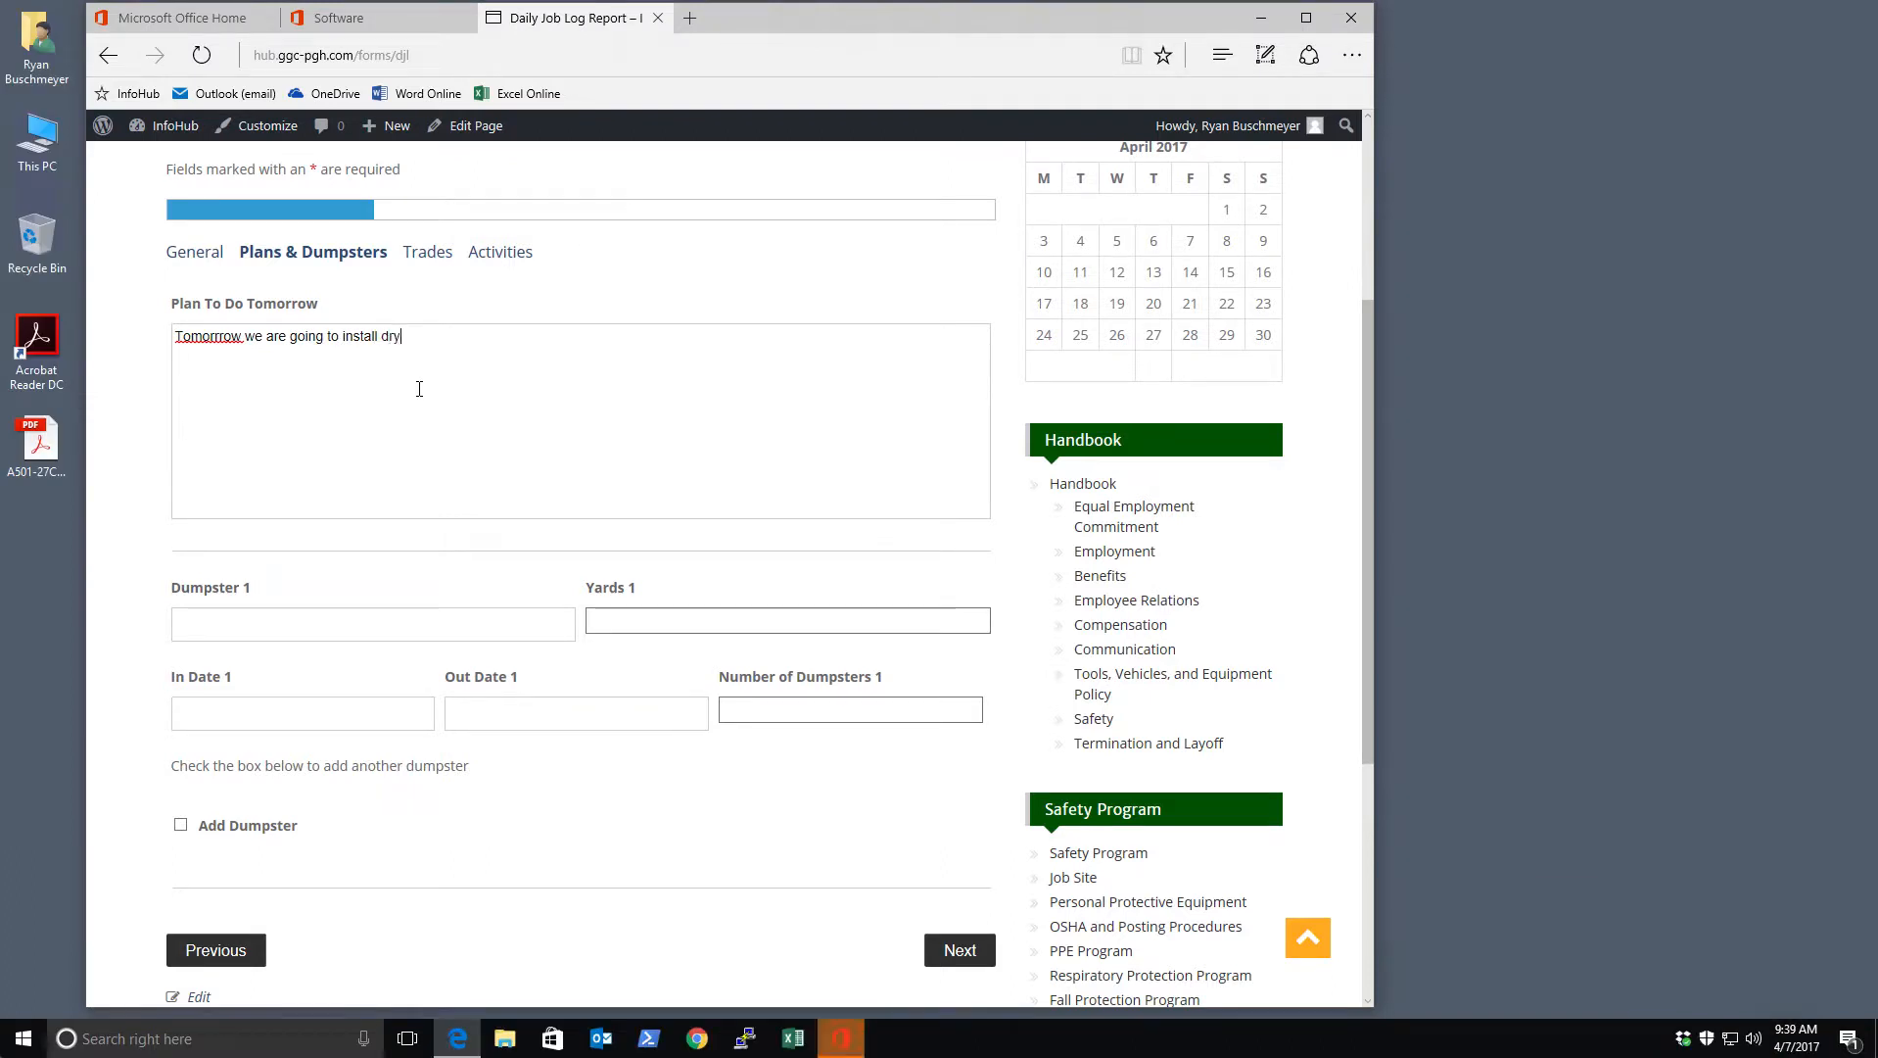
text(all.)
click(223, 336)
key(BackSpace)
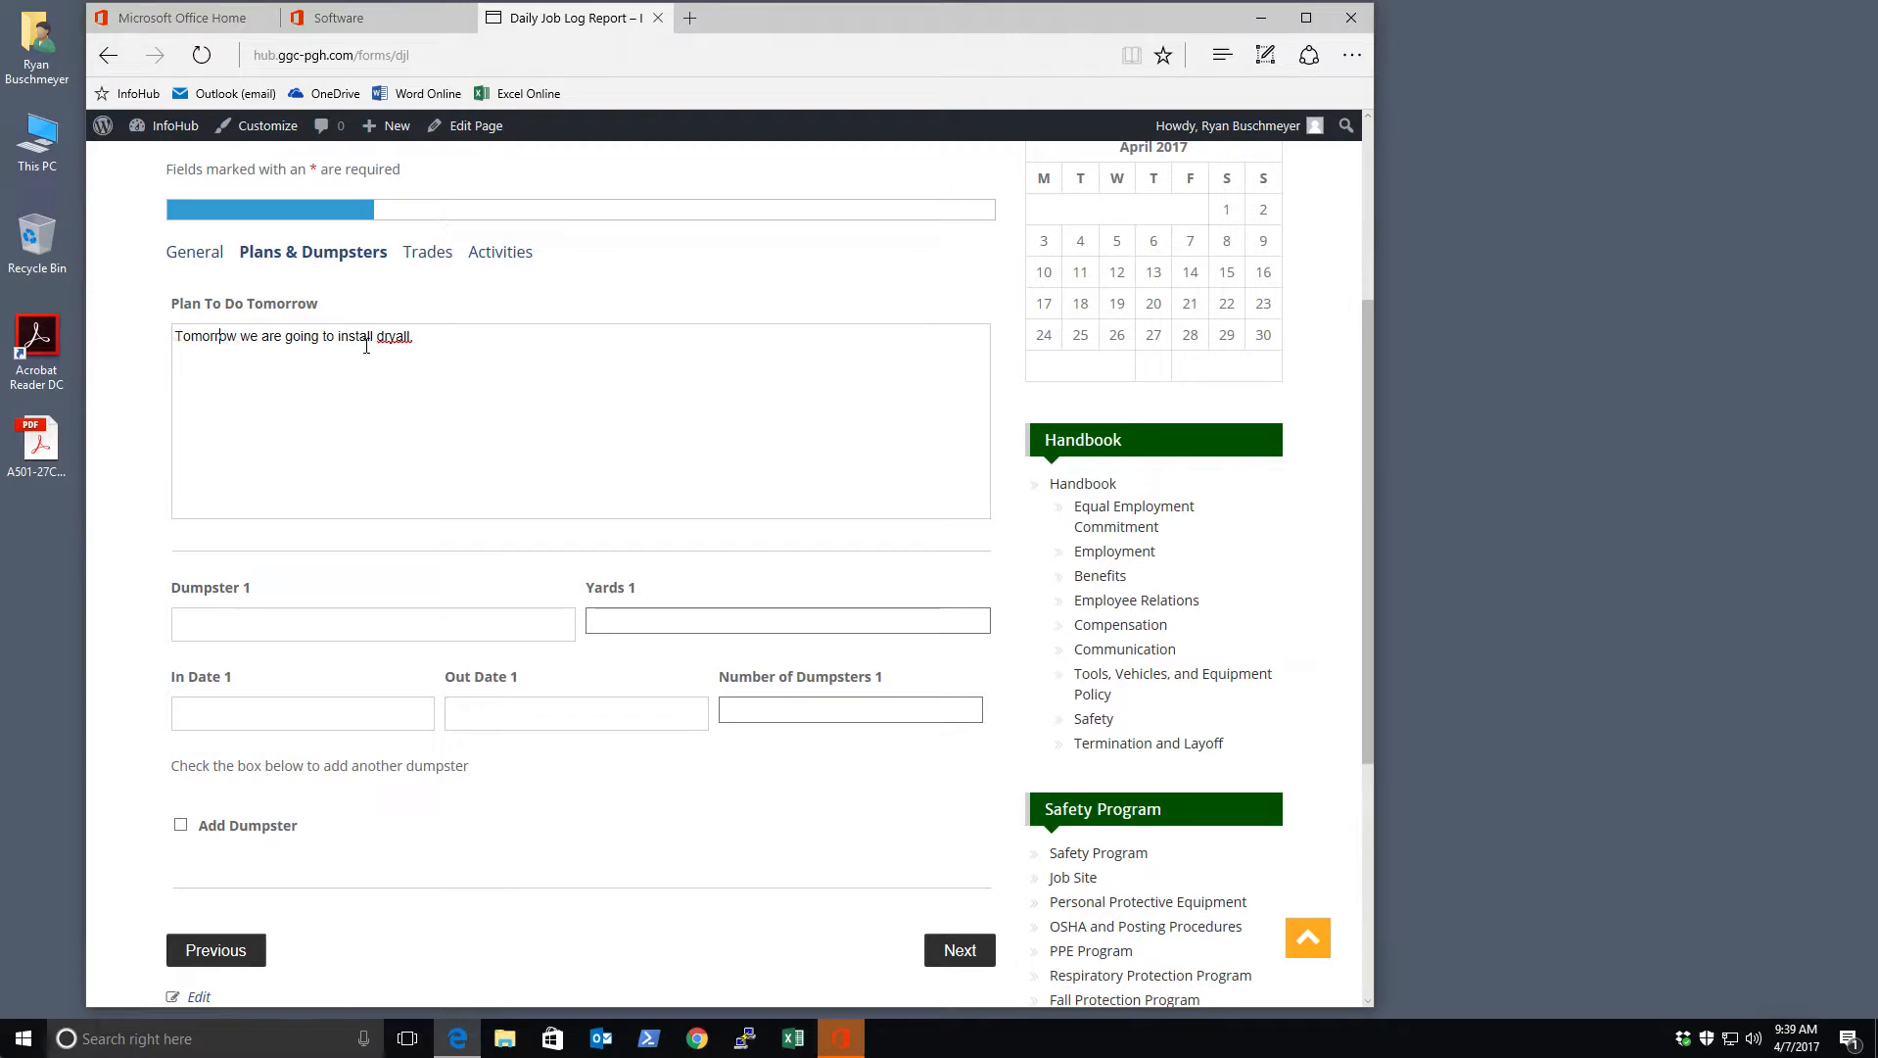
click(420, 338)
click(398, 337)
text(w)
click(24, 1040)
text(notepad)
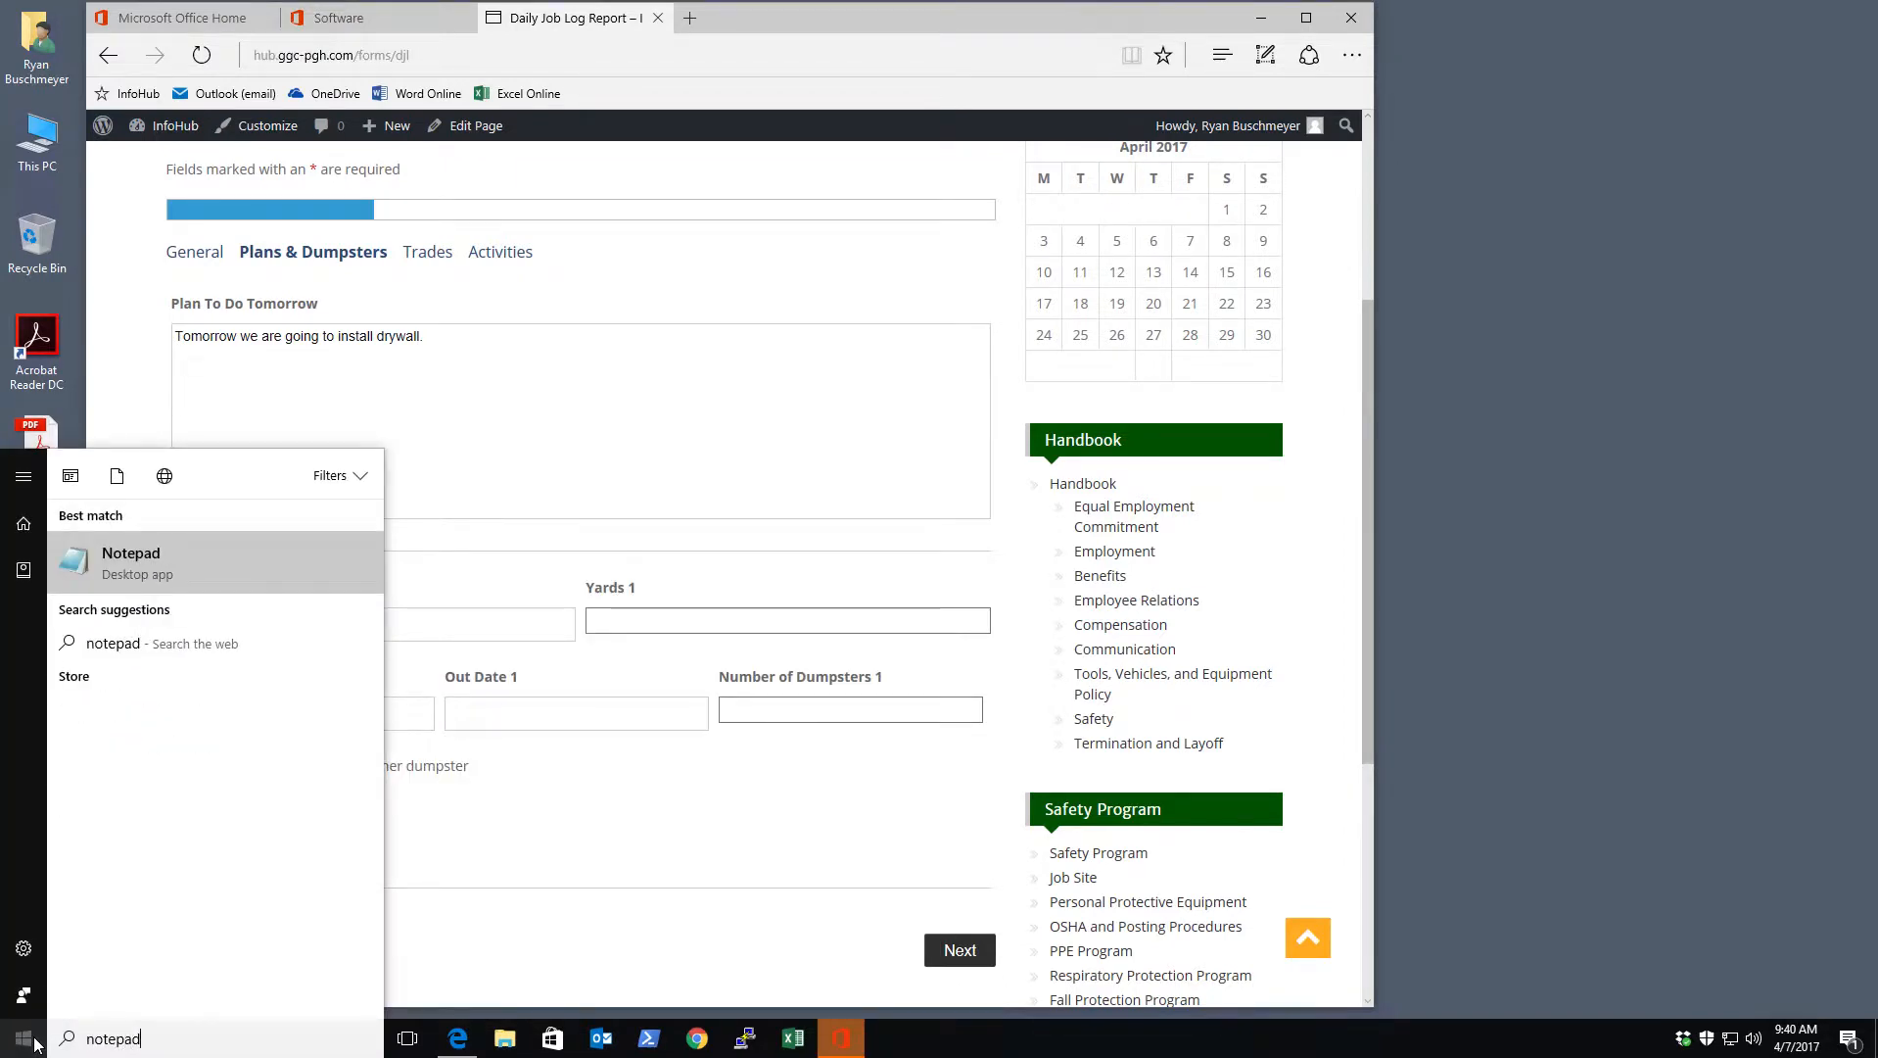
Launch Notepad and dock it as a narrow panel on the right side of the screen
click(108, 576)
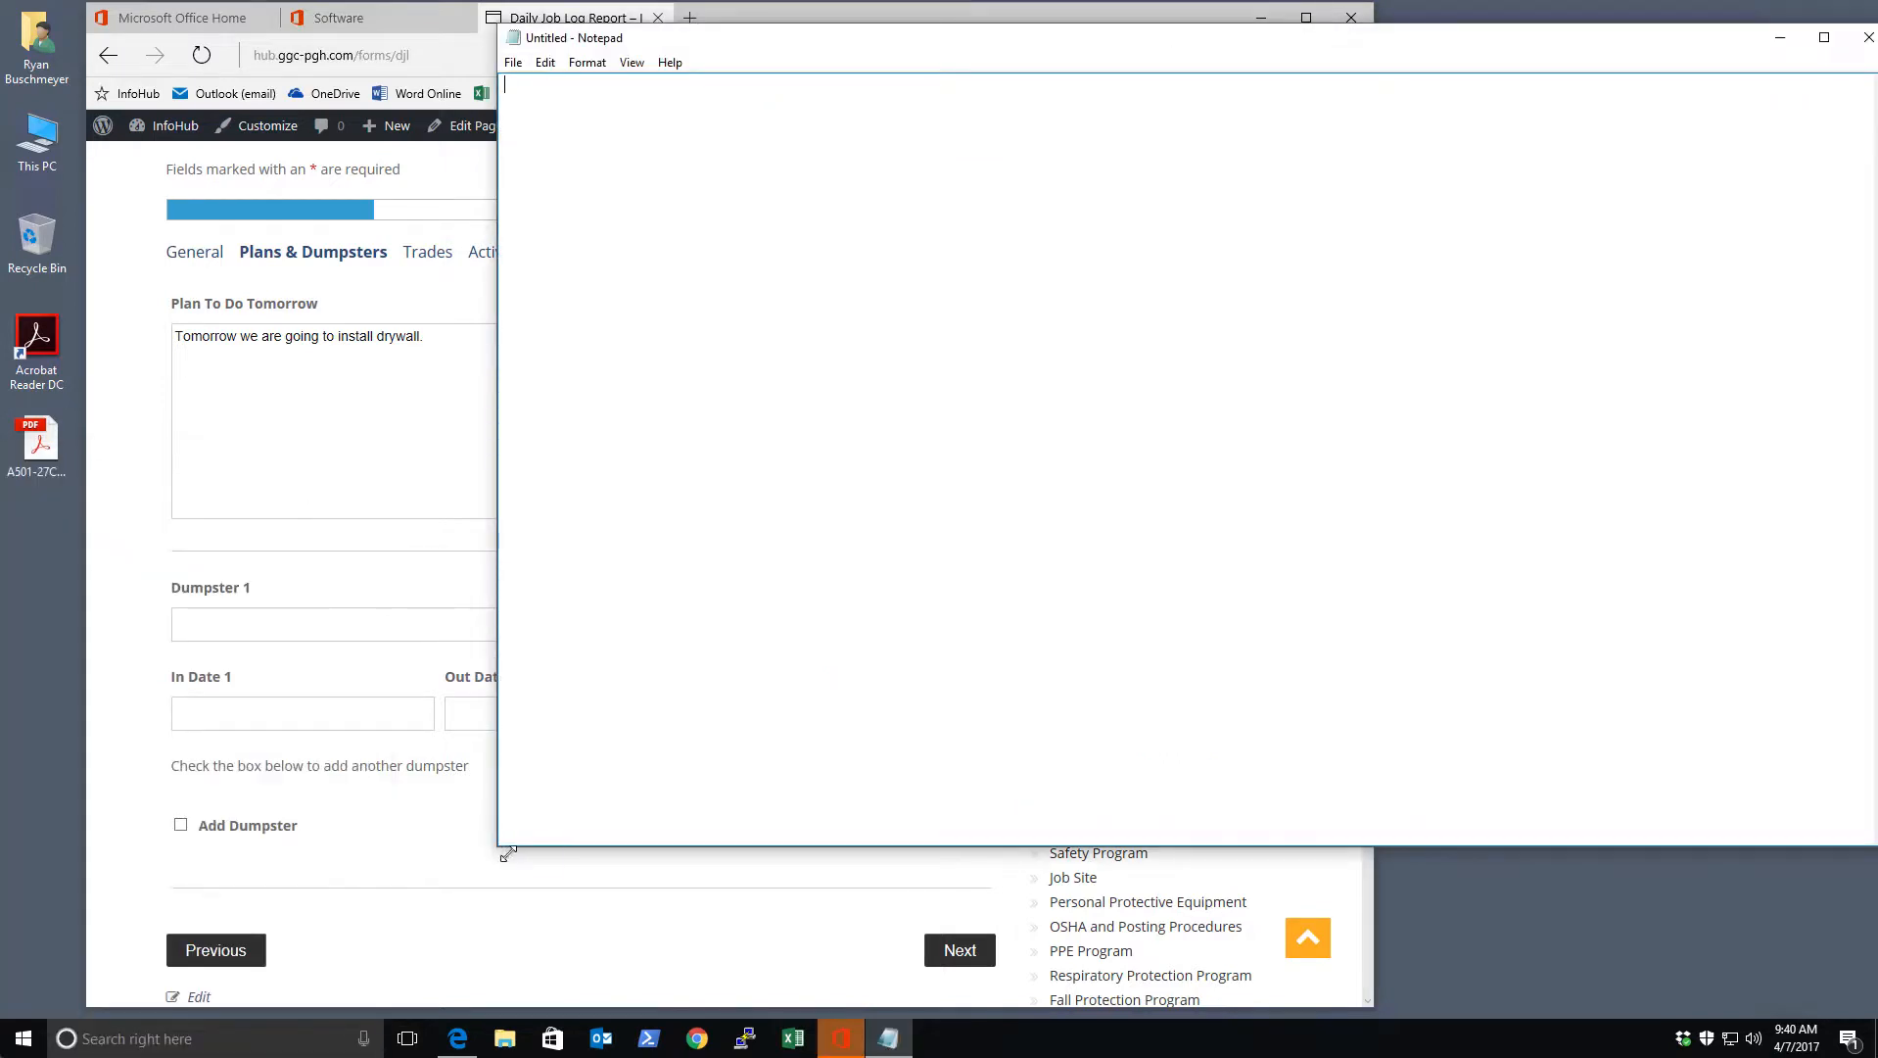
drag(508, 854, 1058, 996)
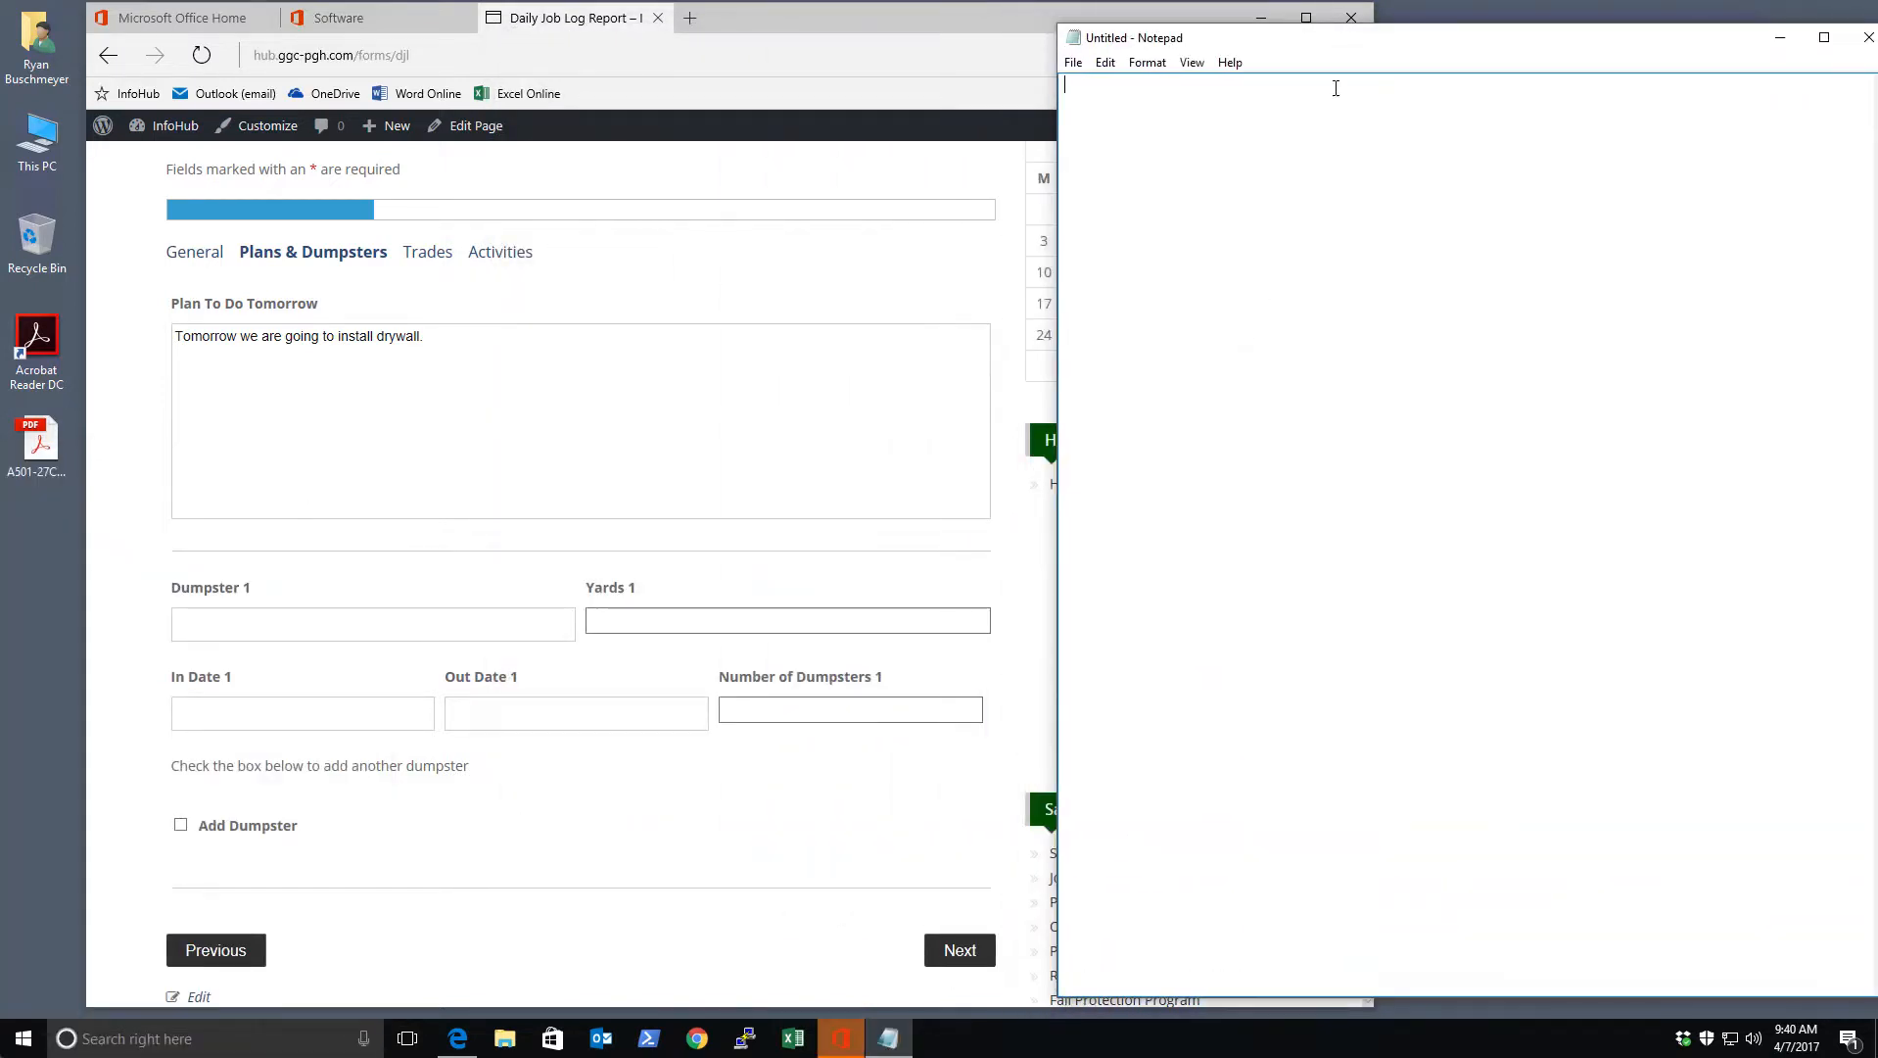
drag(1308, 32, 1261, 12)
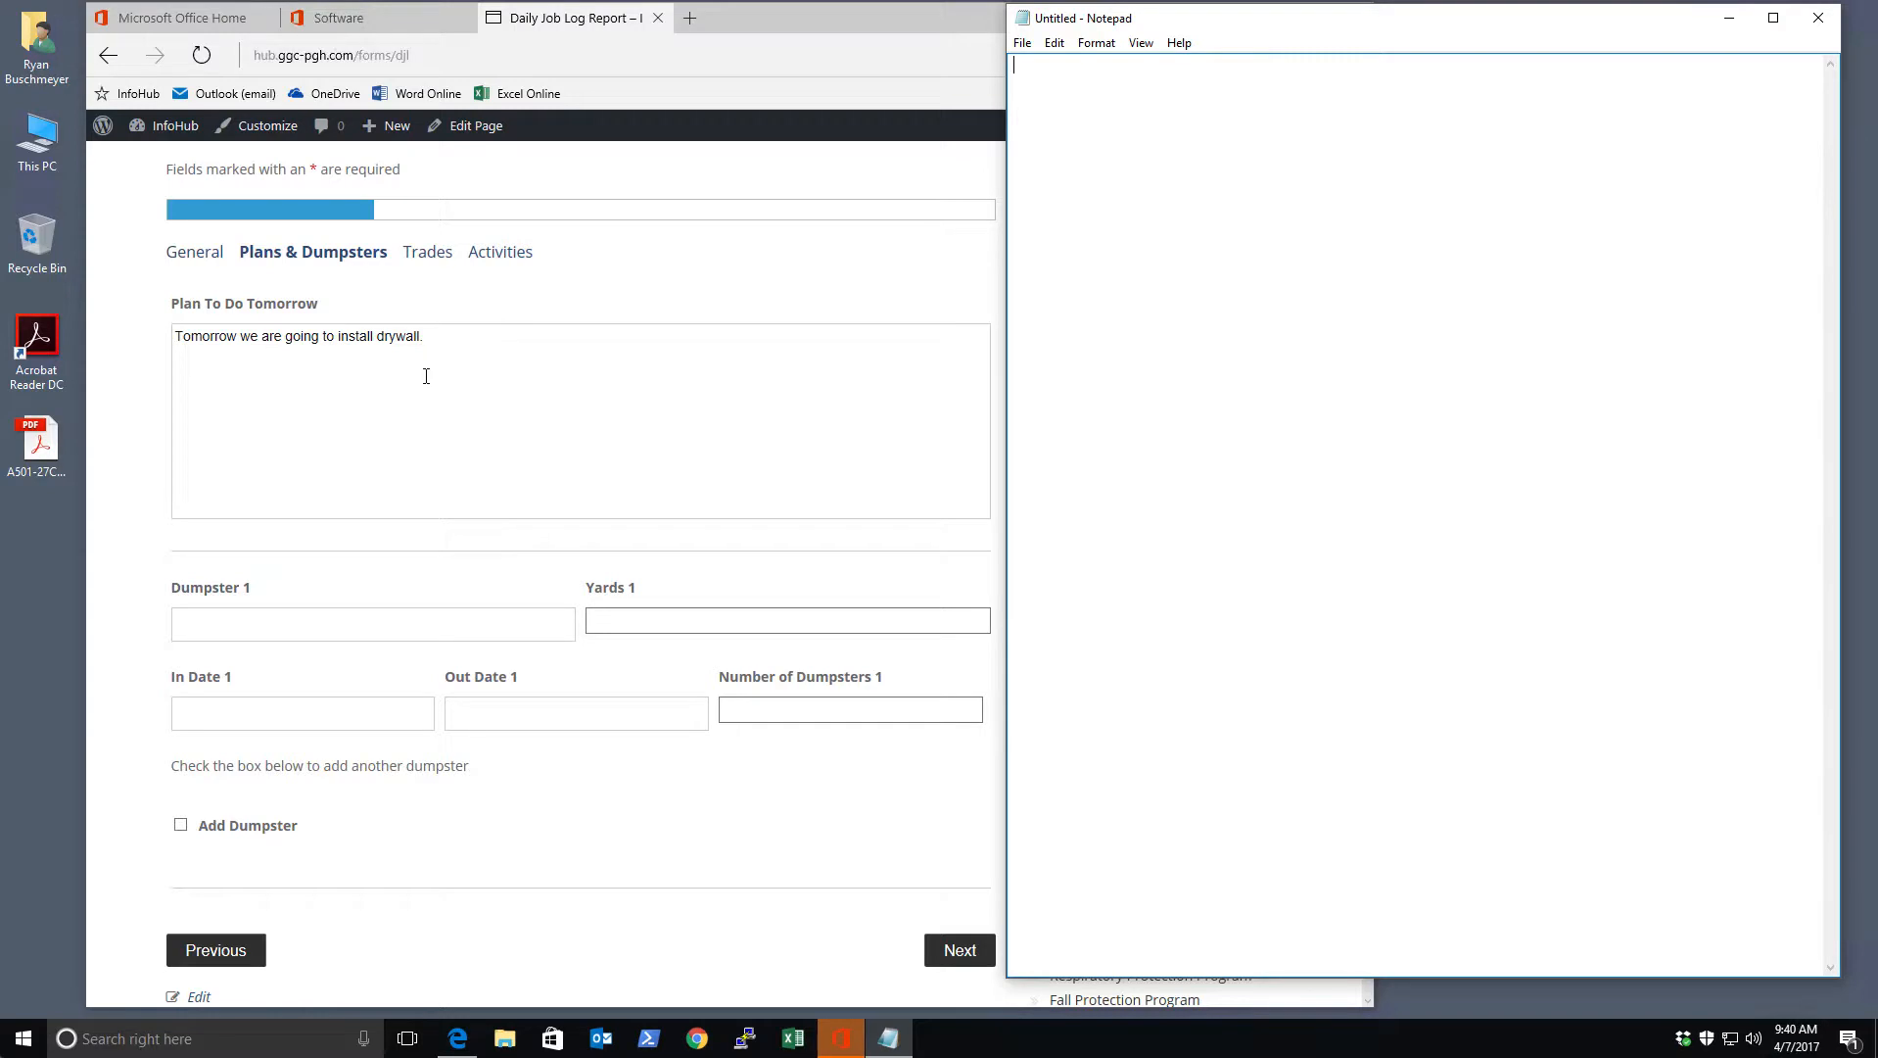
Select and copy the whole Plan To Do Tomorrow sentence from the form
click(420, 344)
drag(431, 339, 155, 311)
click(439, 344)
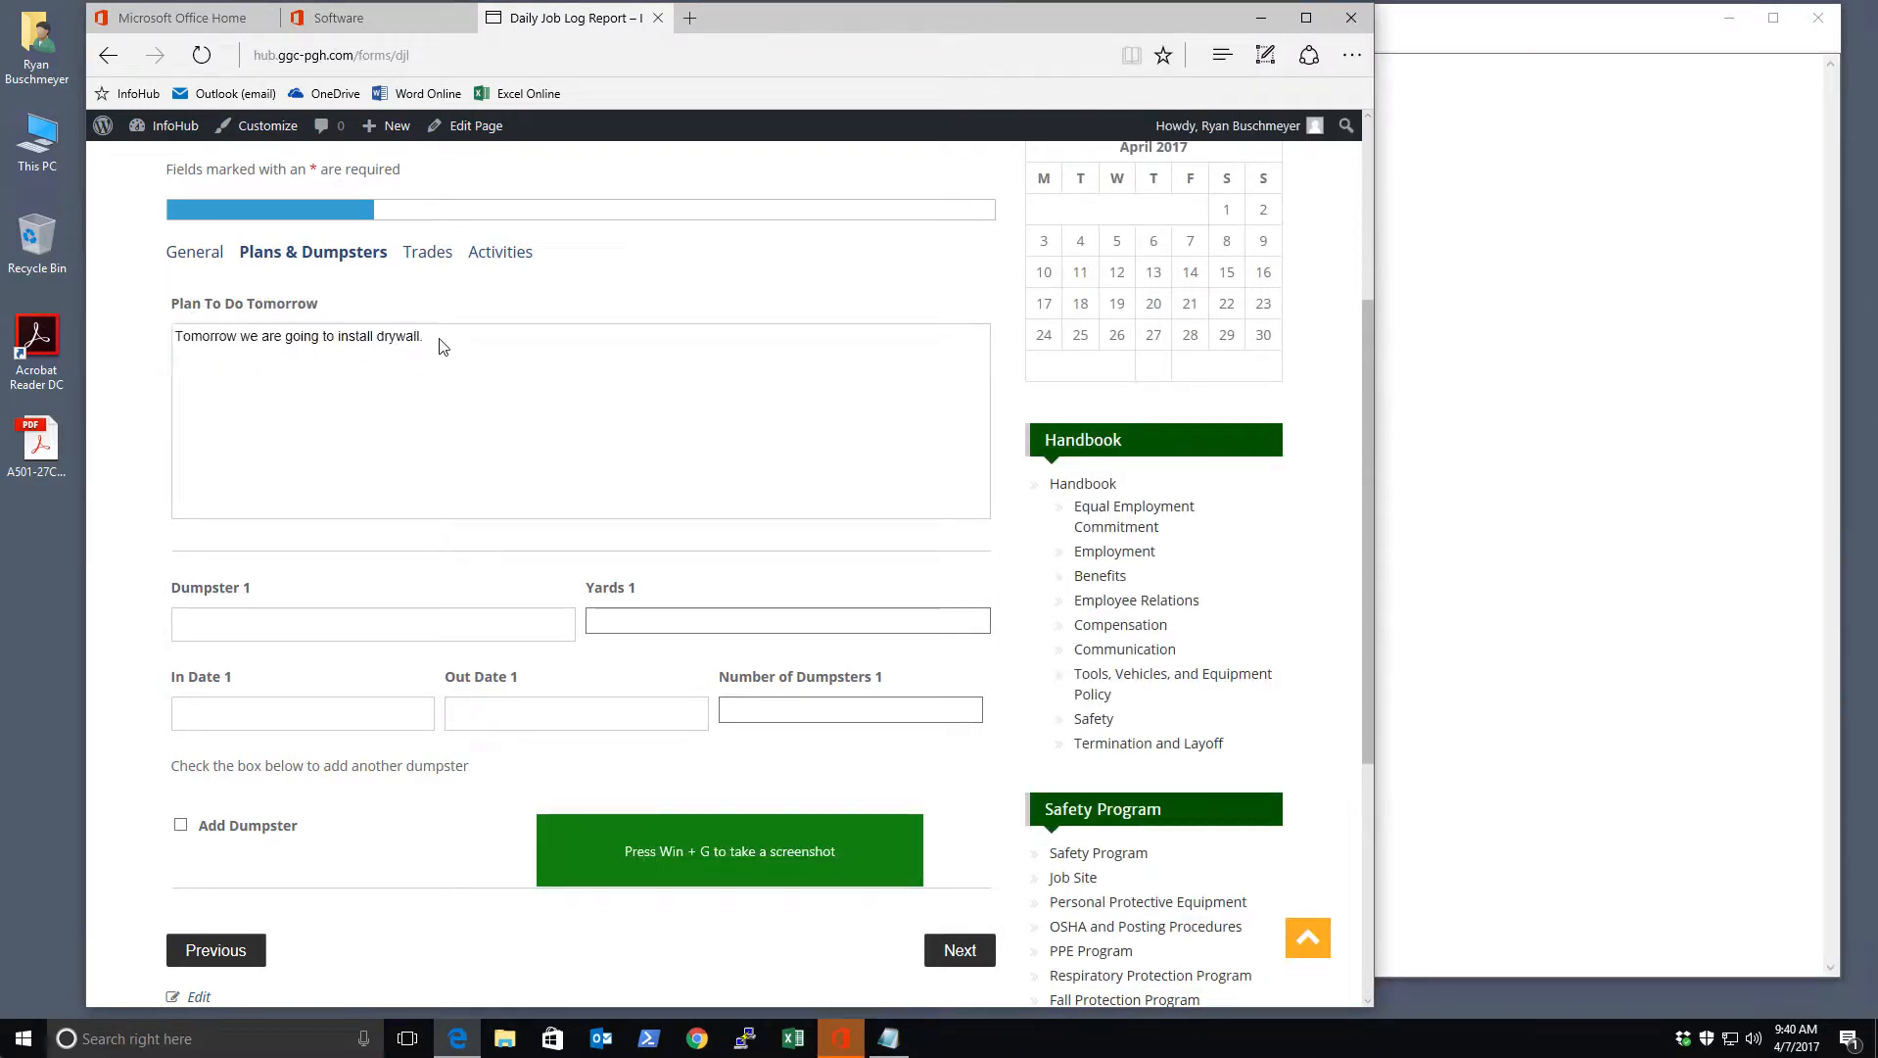
drag(445, 336, 201, 337)
click(413, 388)
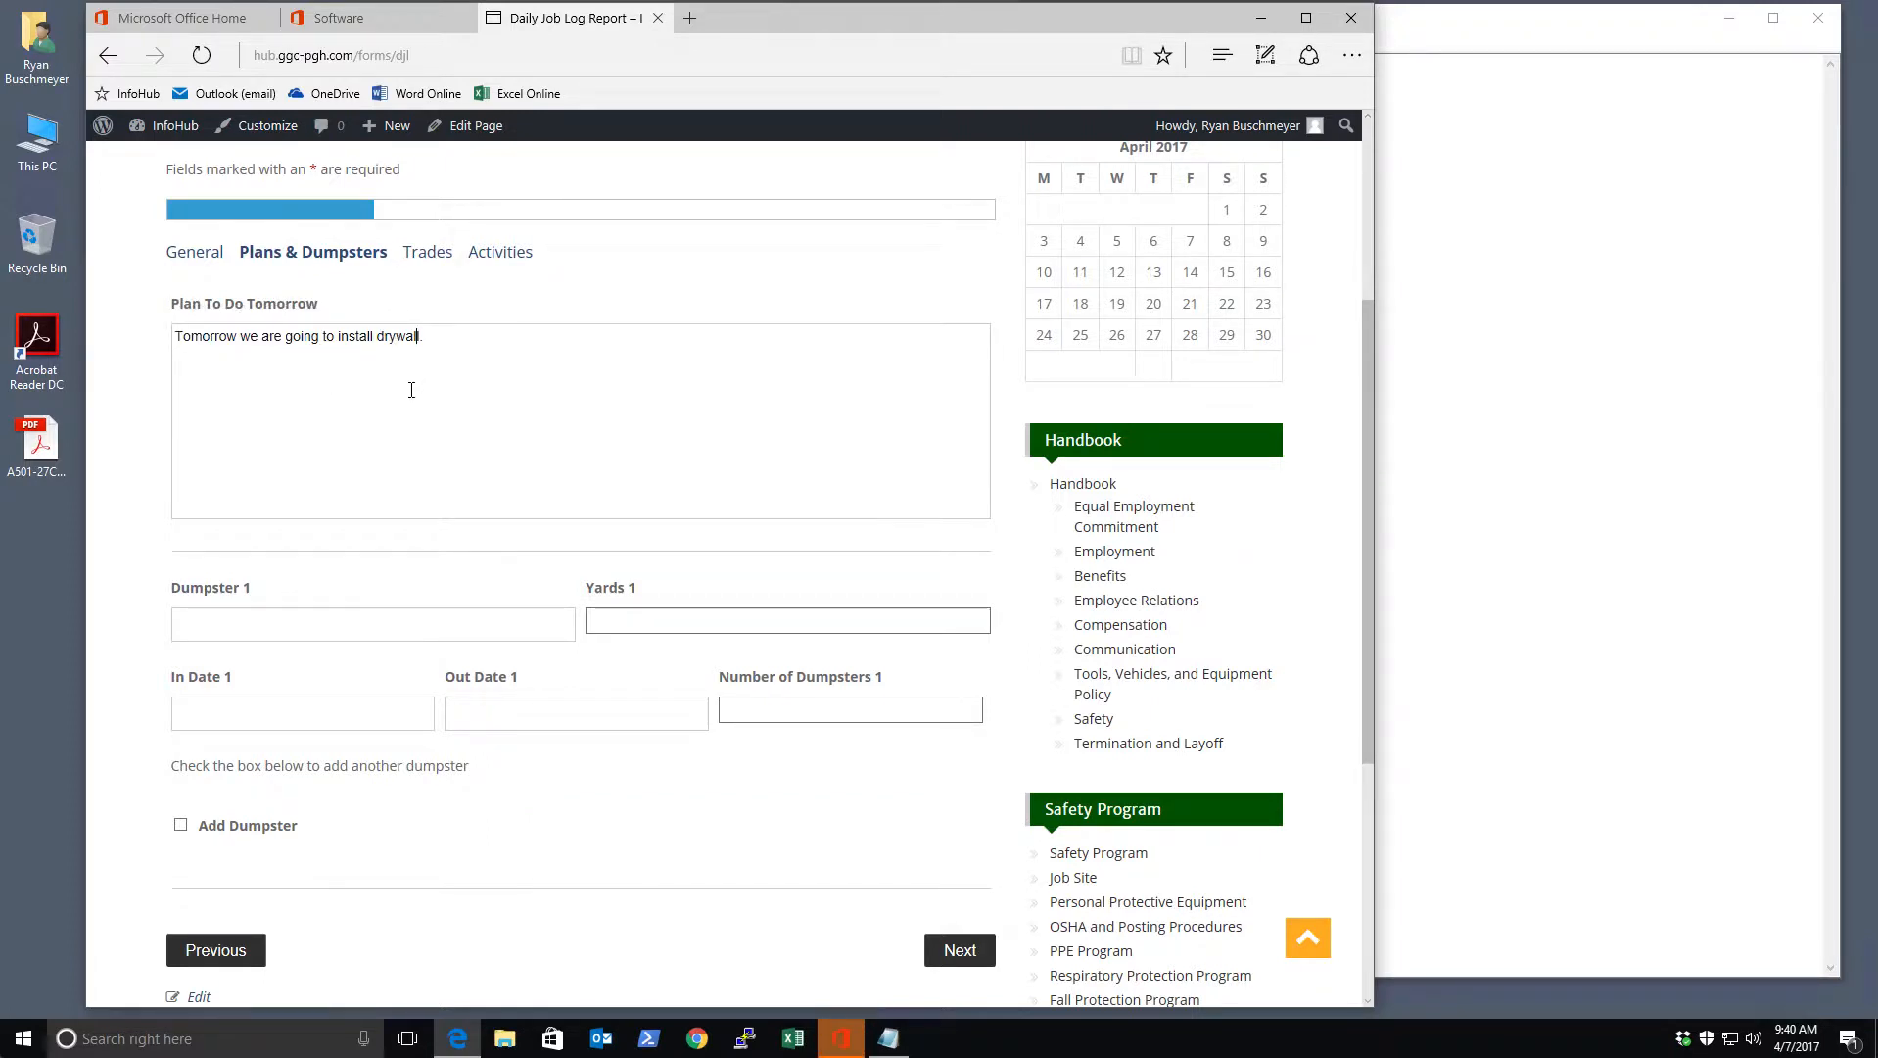
drag(421, 341, 181, 338)
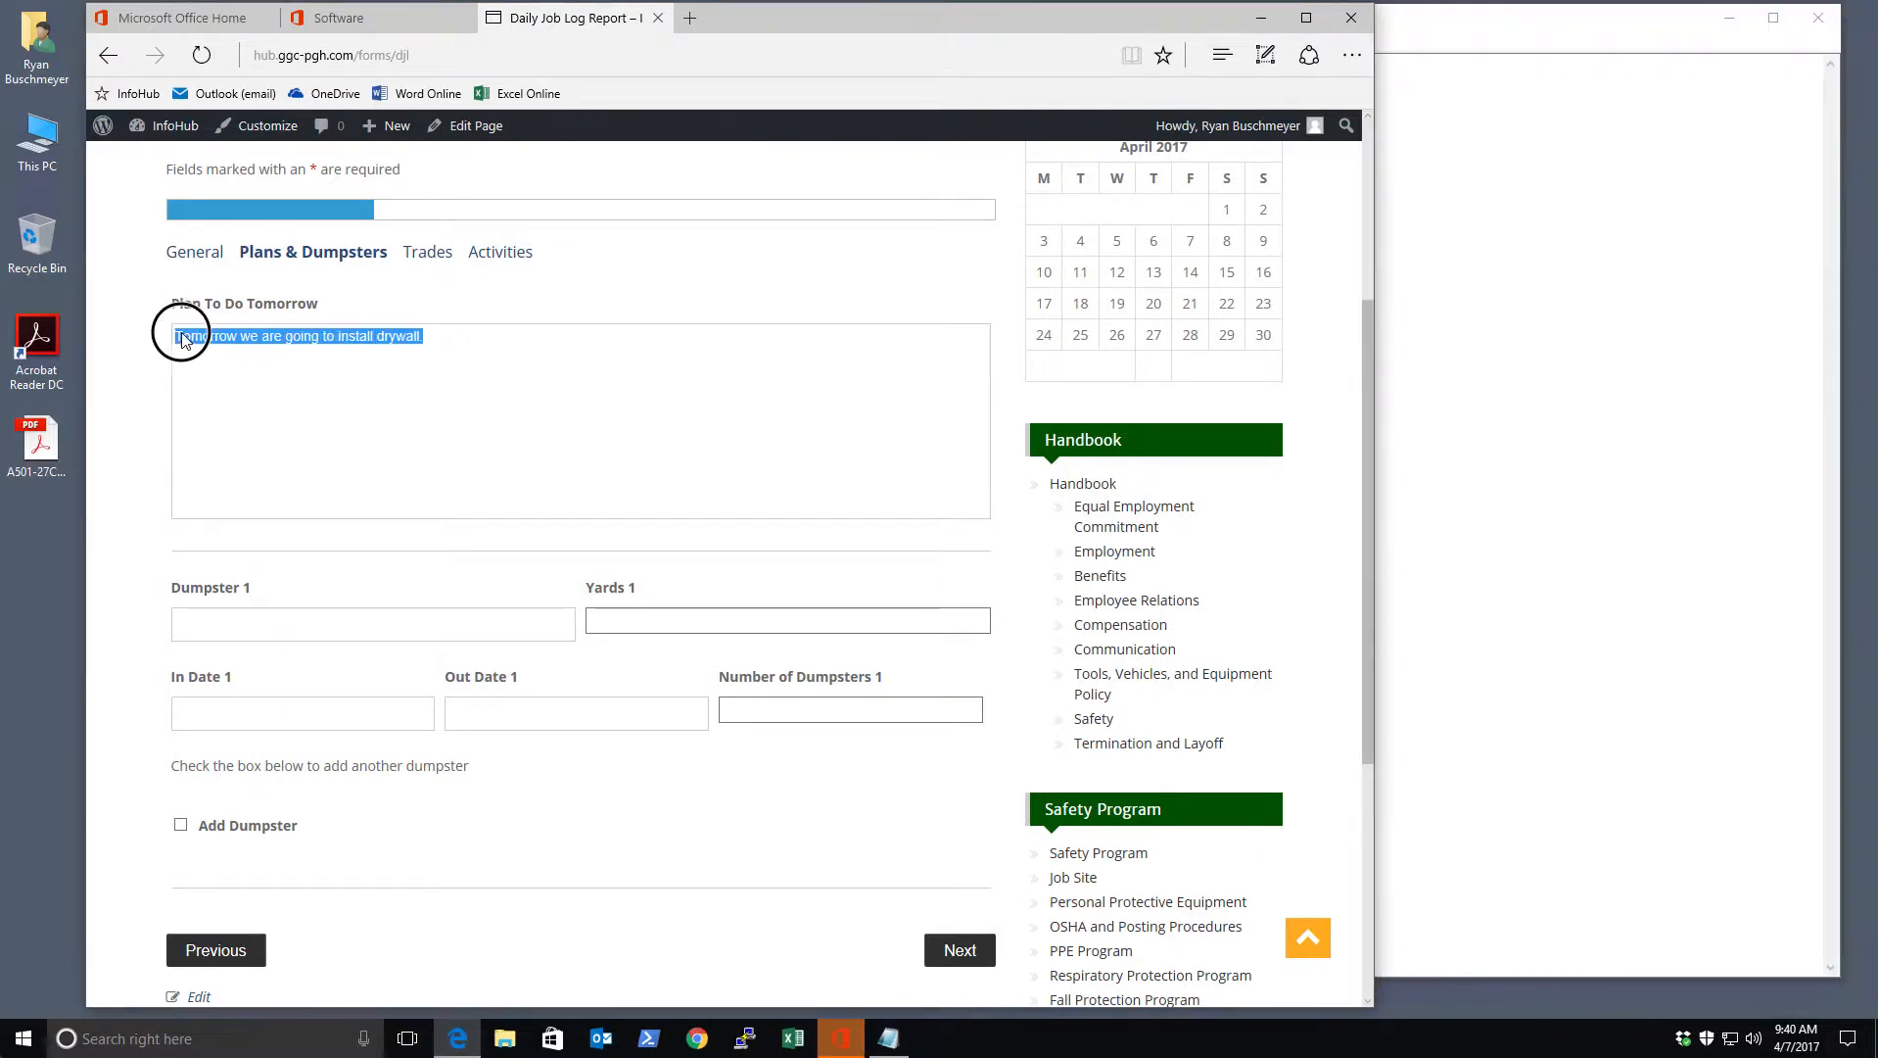
right_click(314, 345)
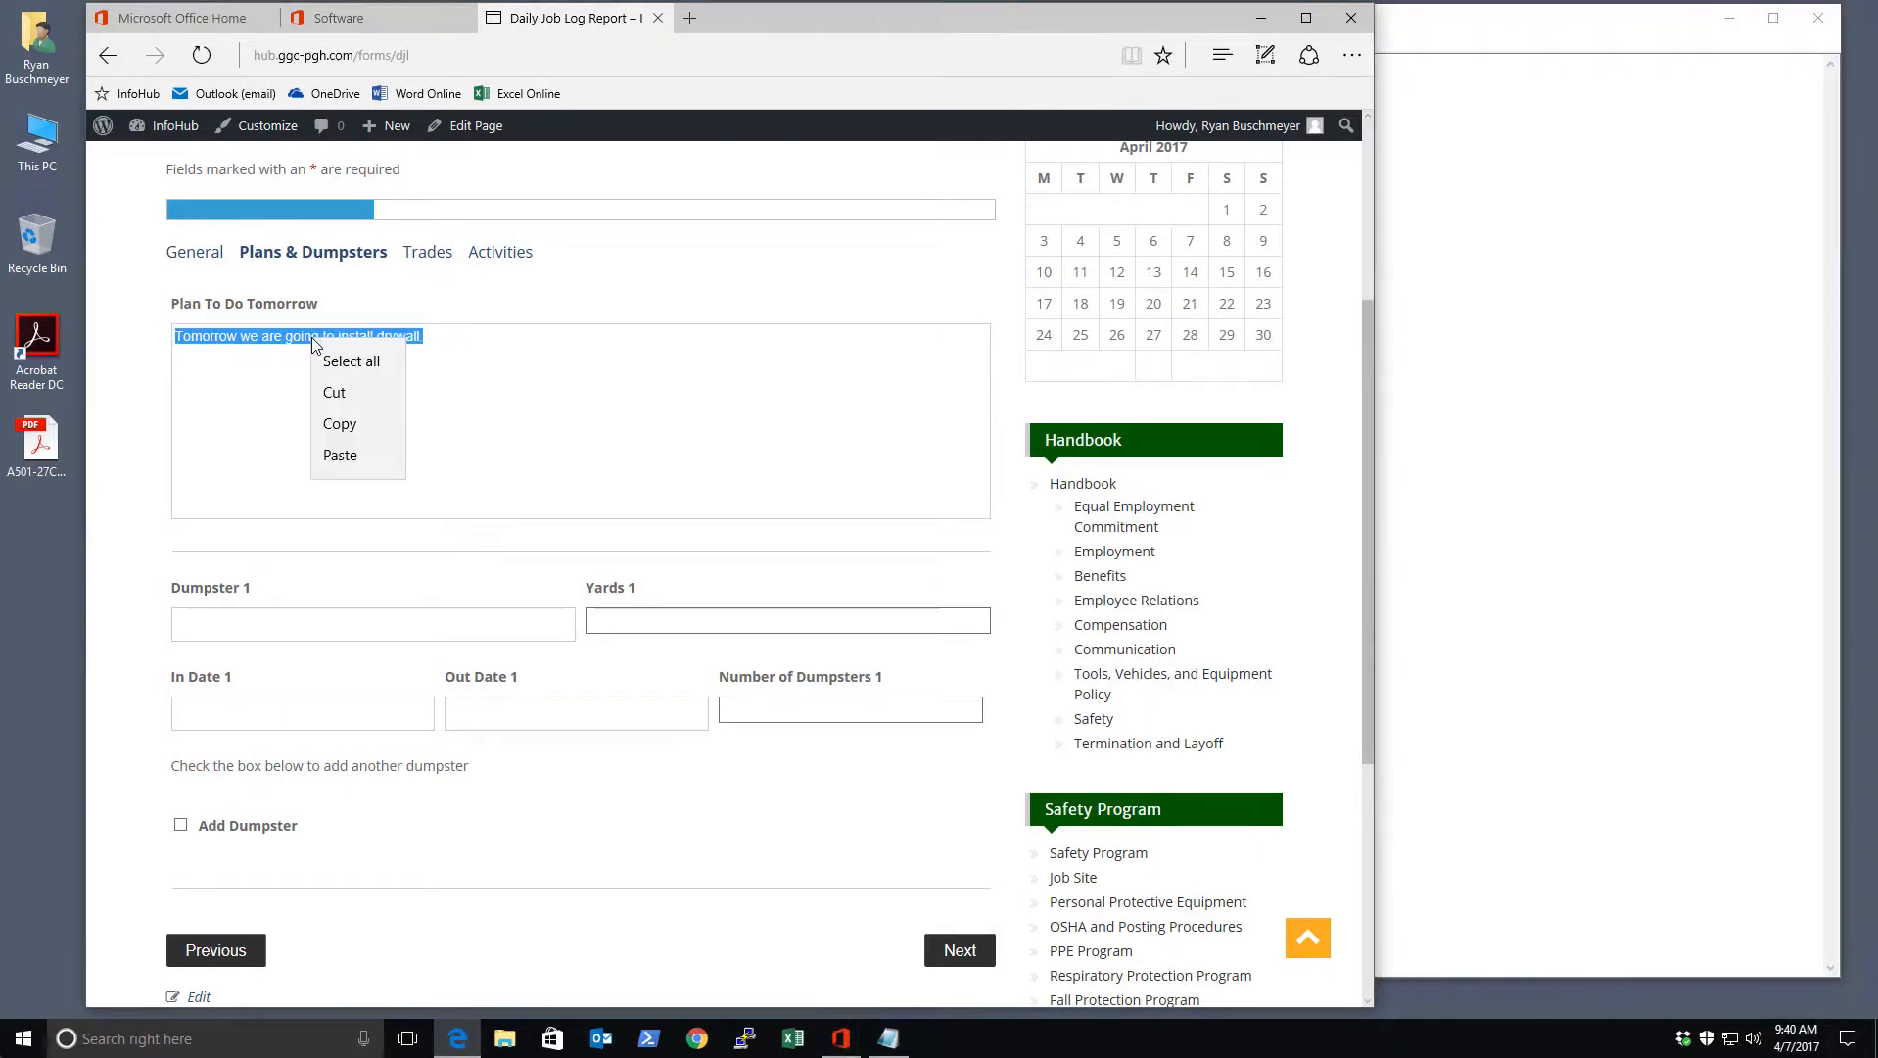
click(340, 424)
Paste the drywall plan sentence into the Notepad note and add a new line
click(1496, 438)
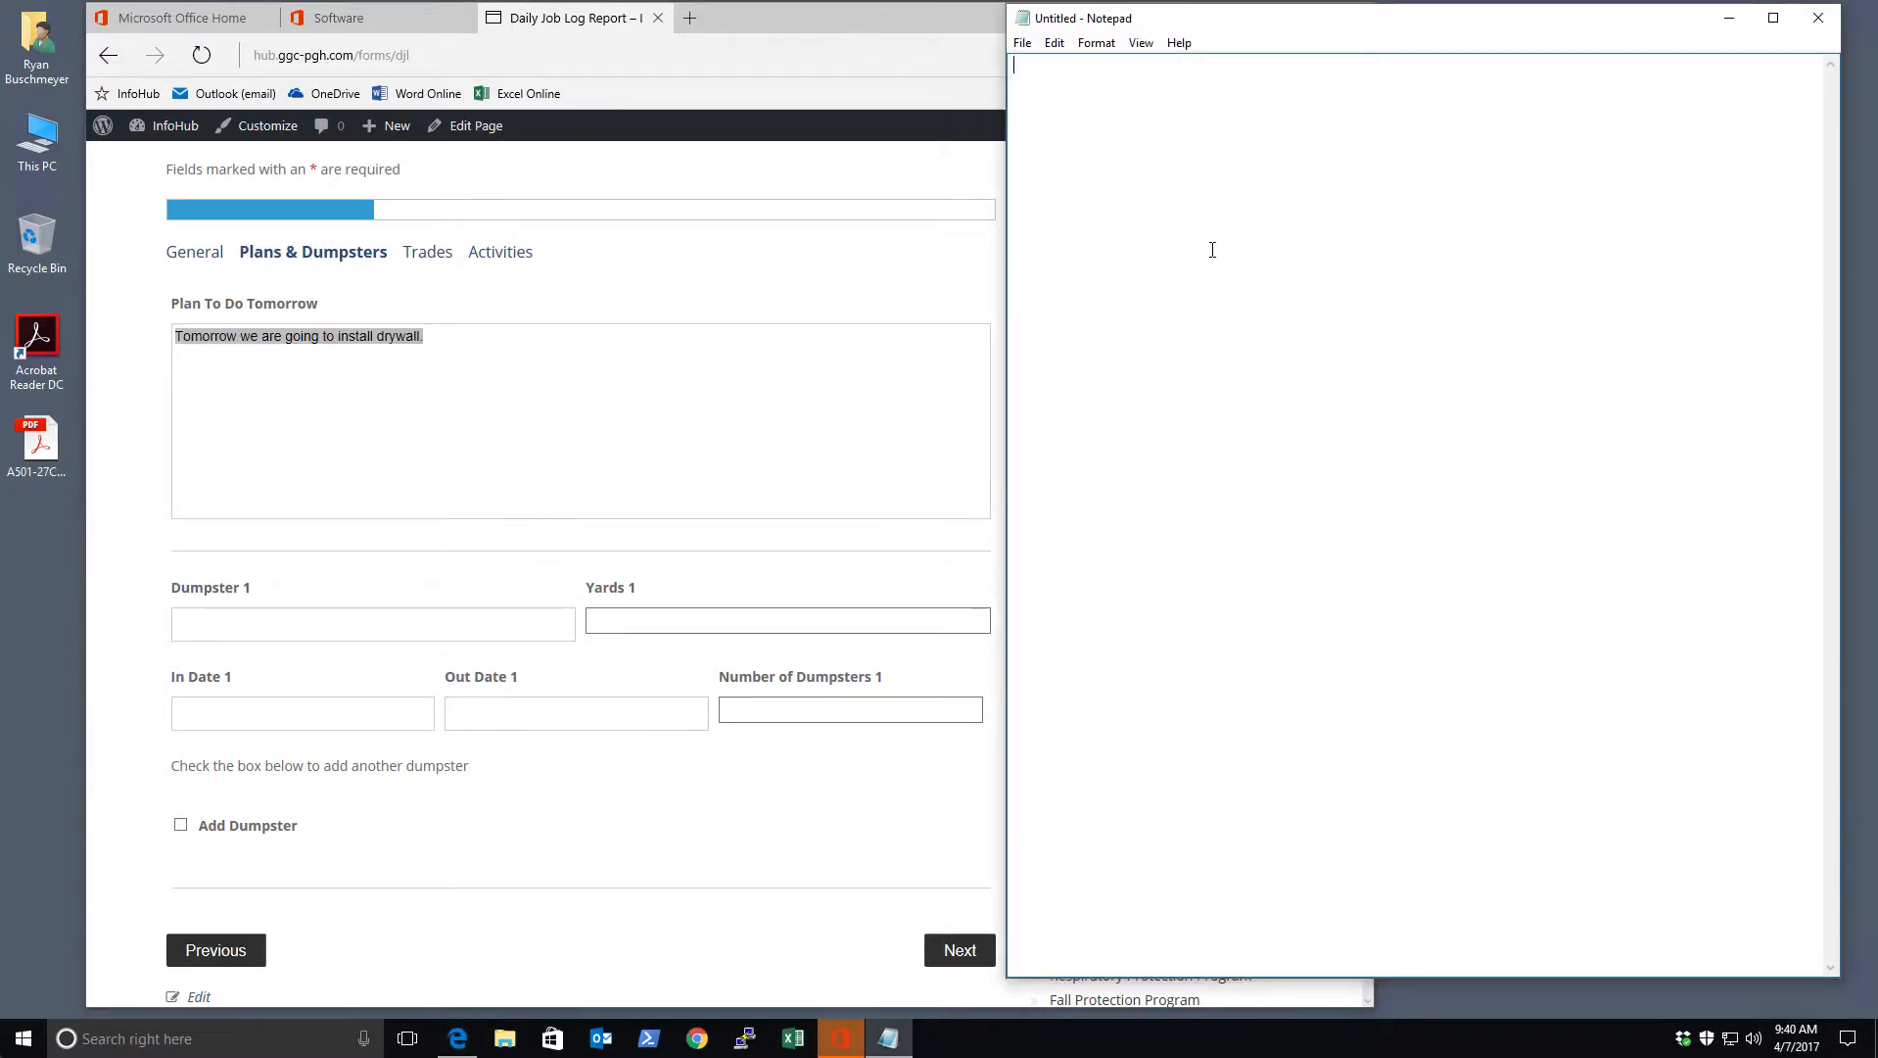
right_click(1176, 218)
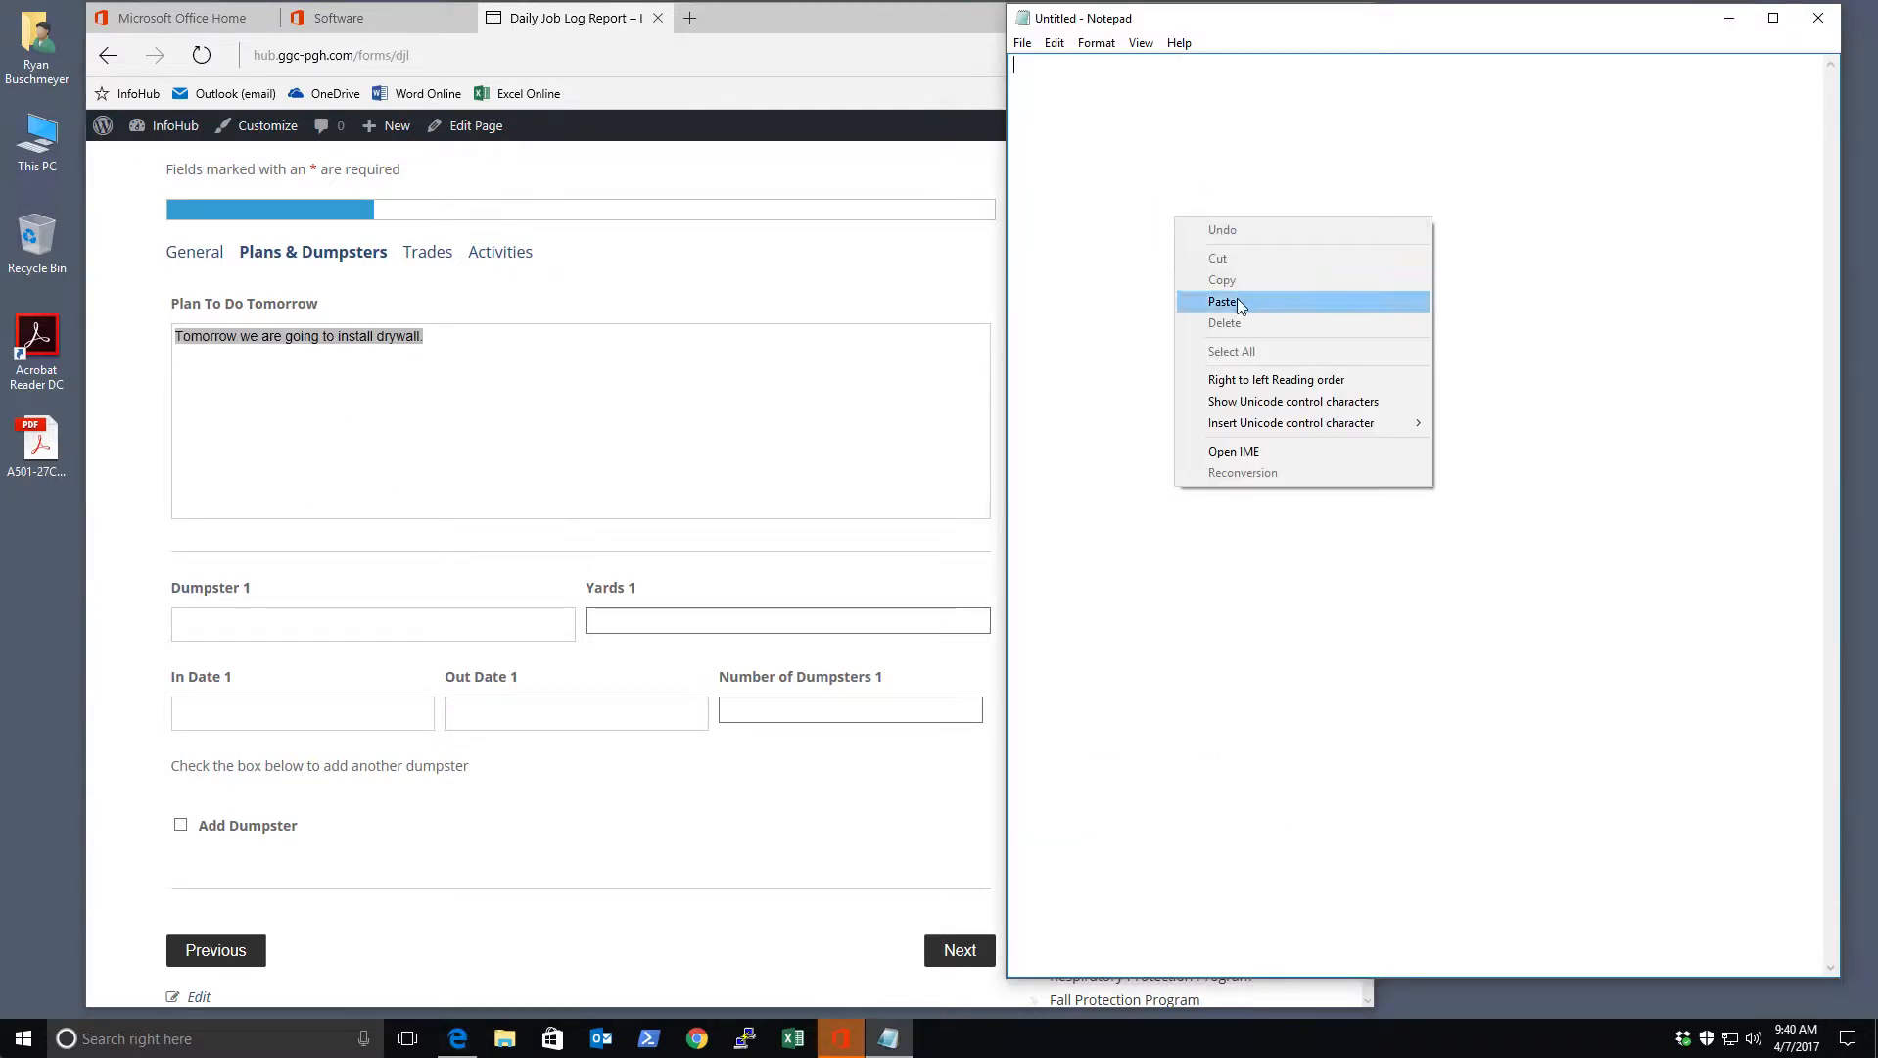
click(1237, 300)
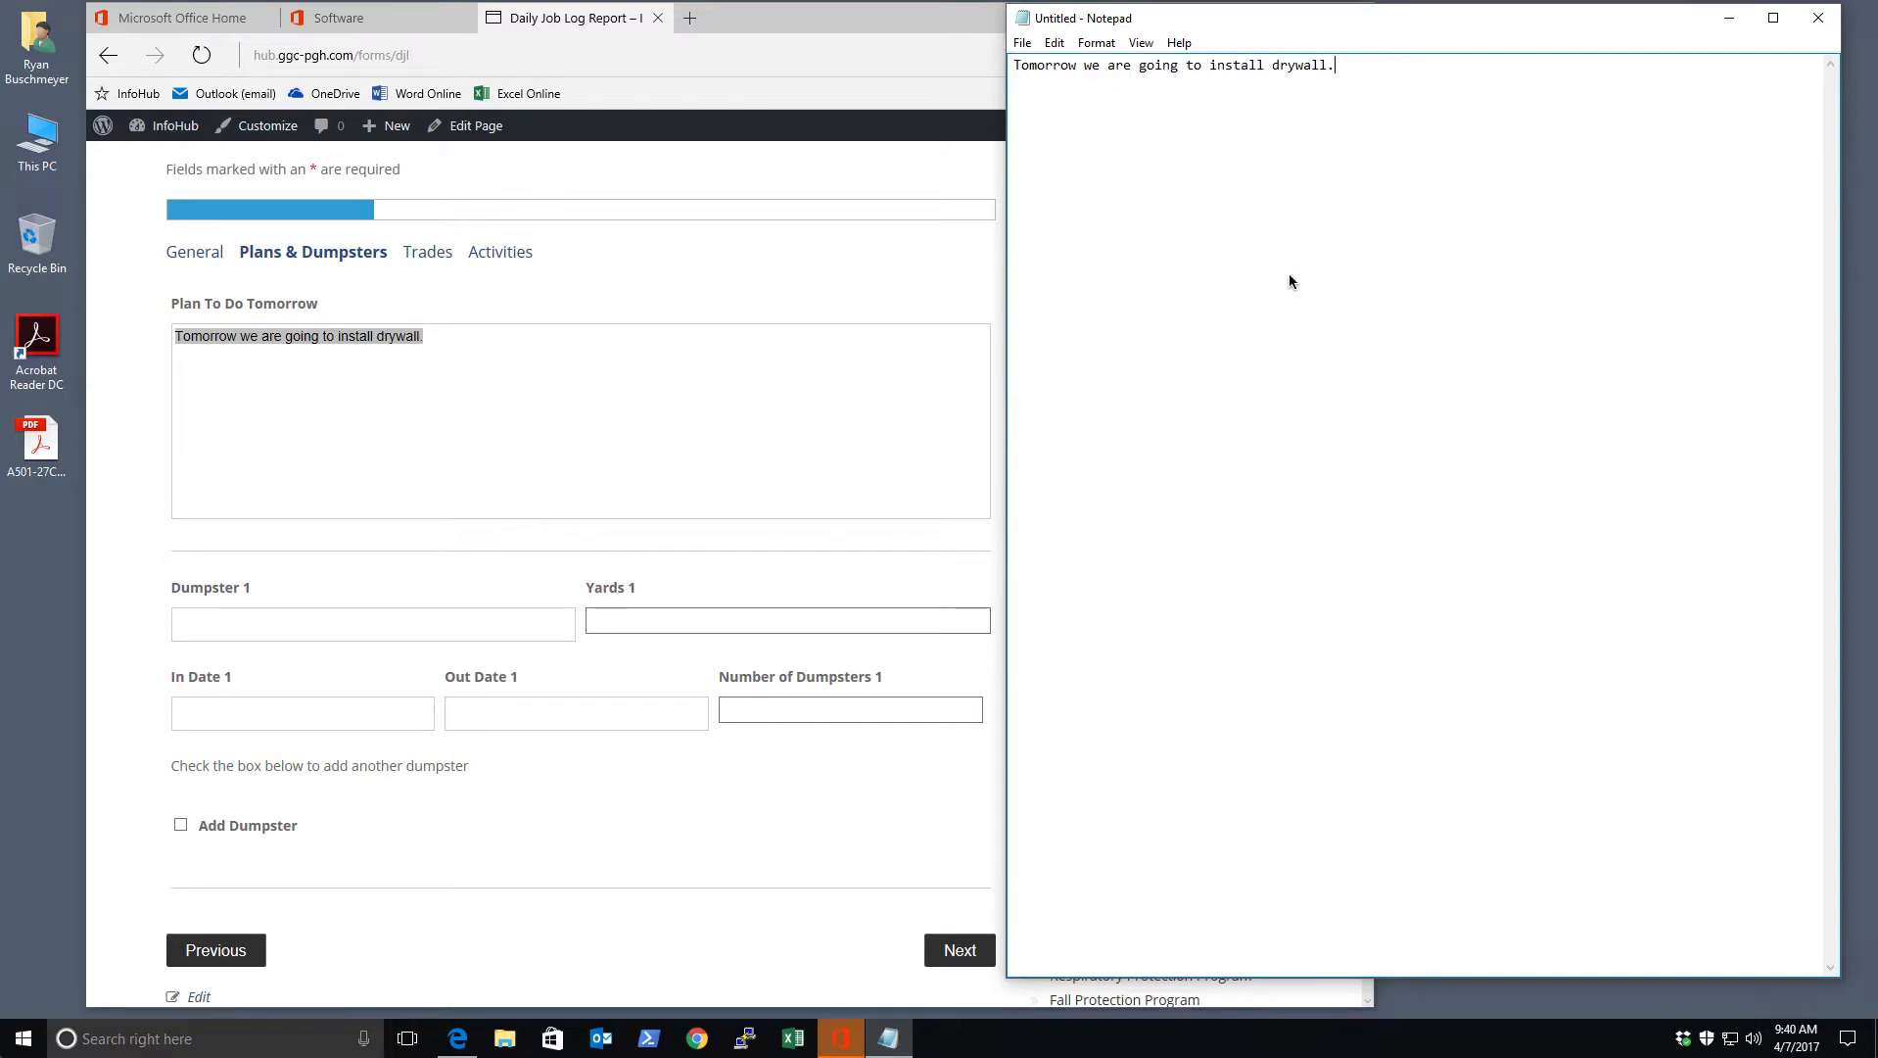
key(Return)
Reload the Daily Job Log Report page to blank the form, then open the Date calendar
click(616, 464)
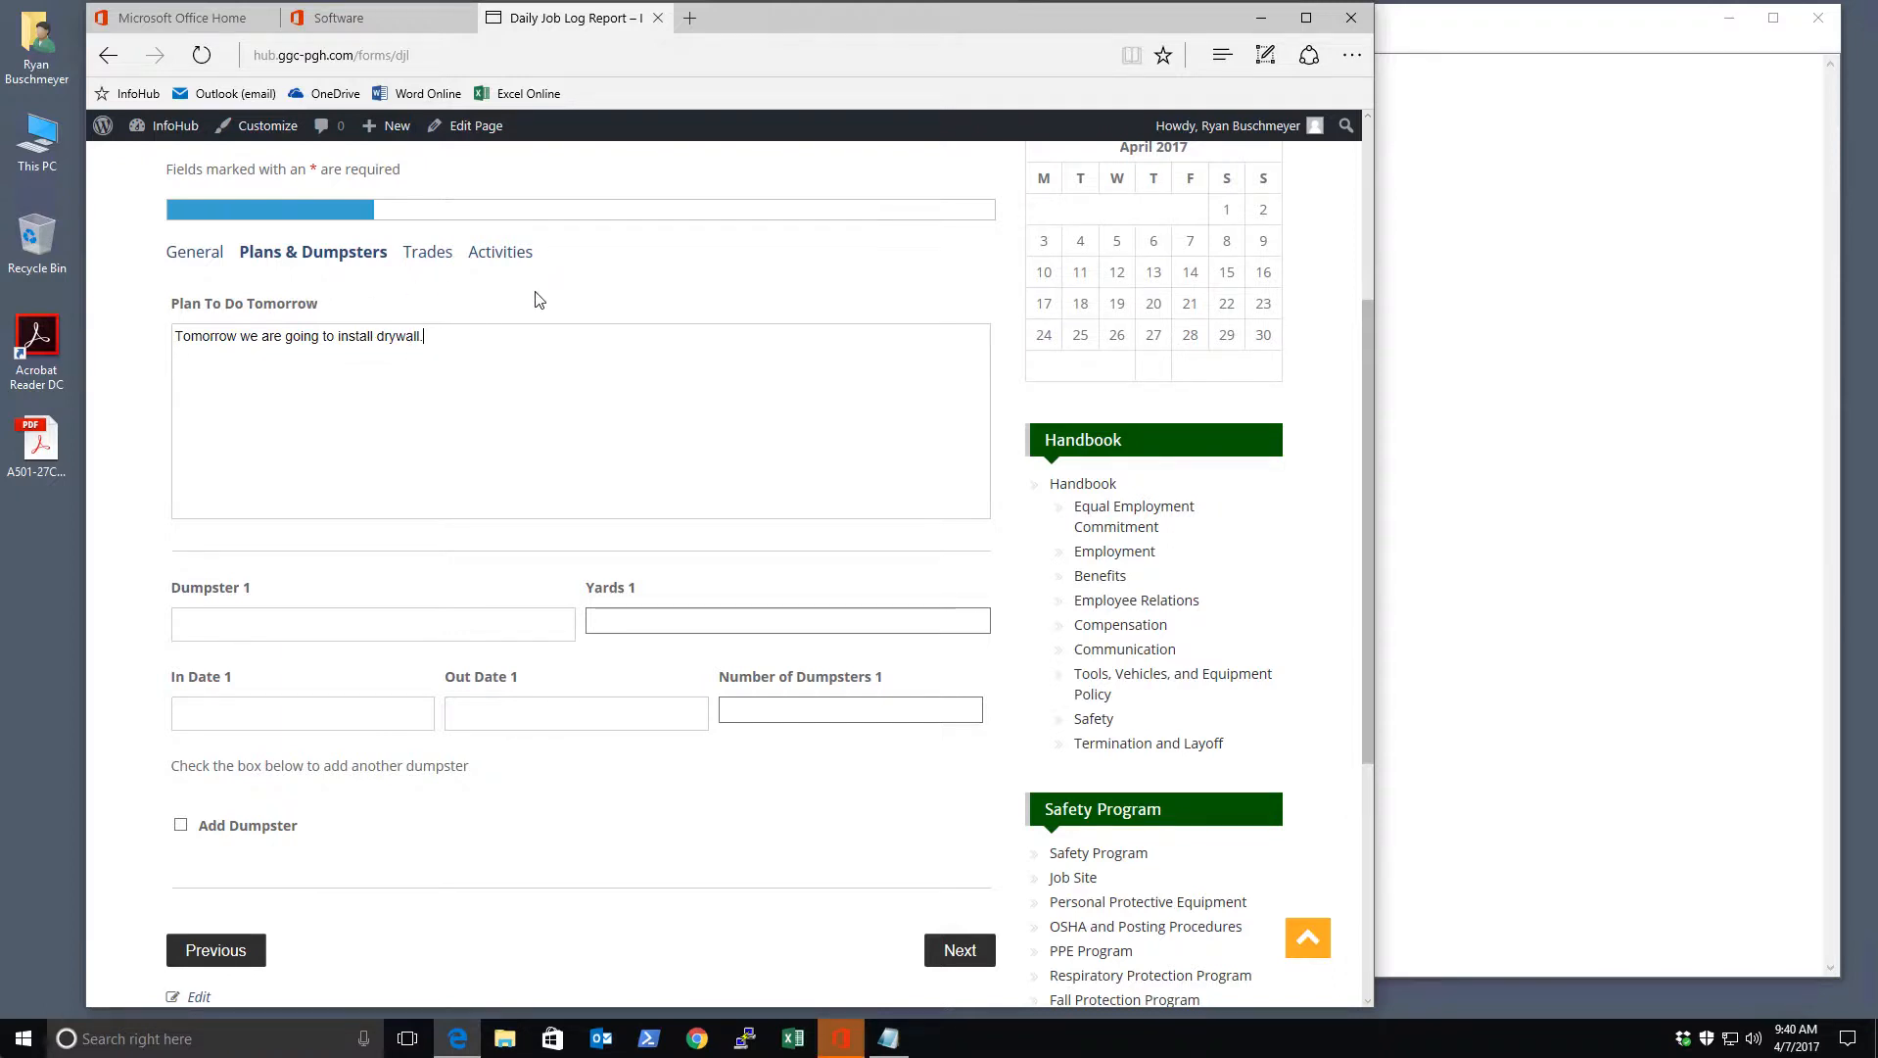
click(202, 56)
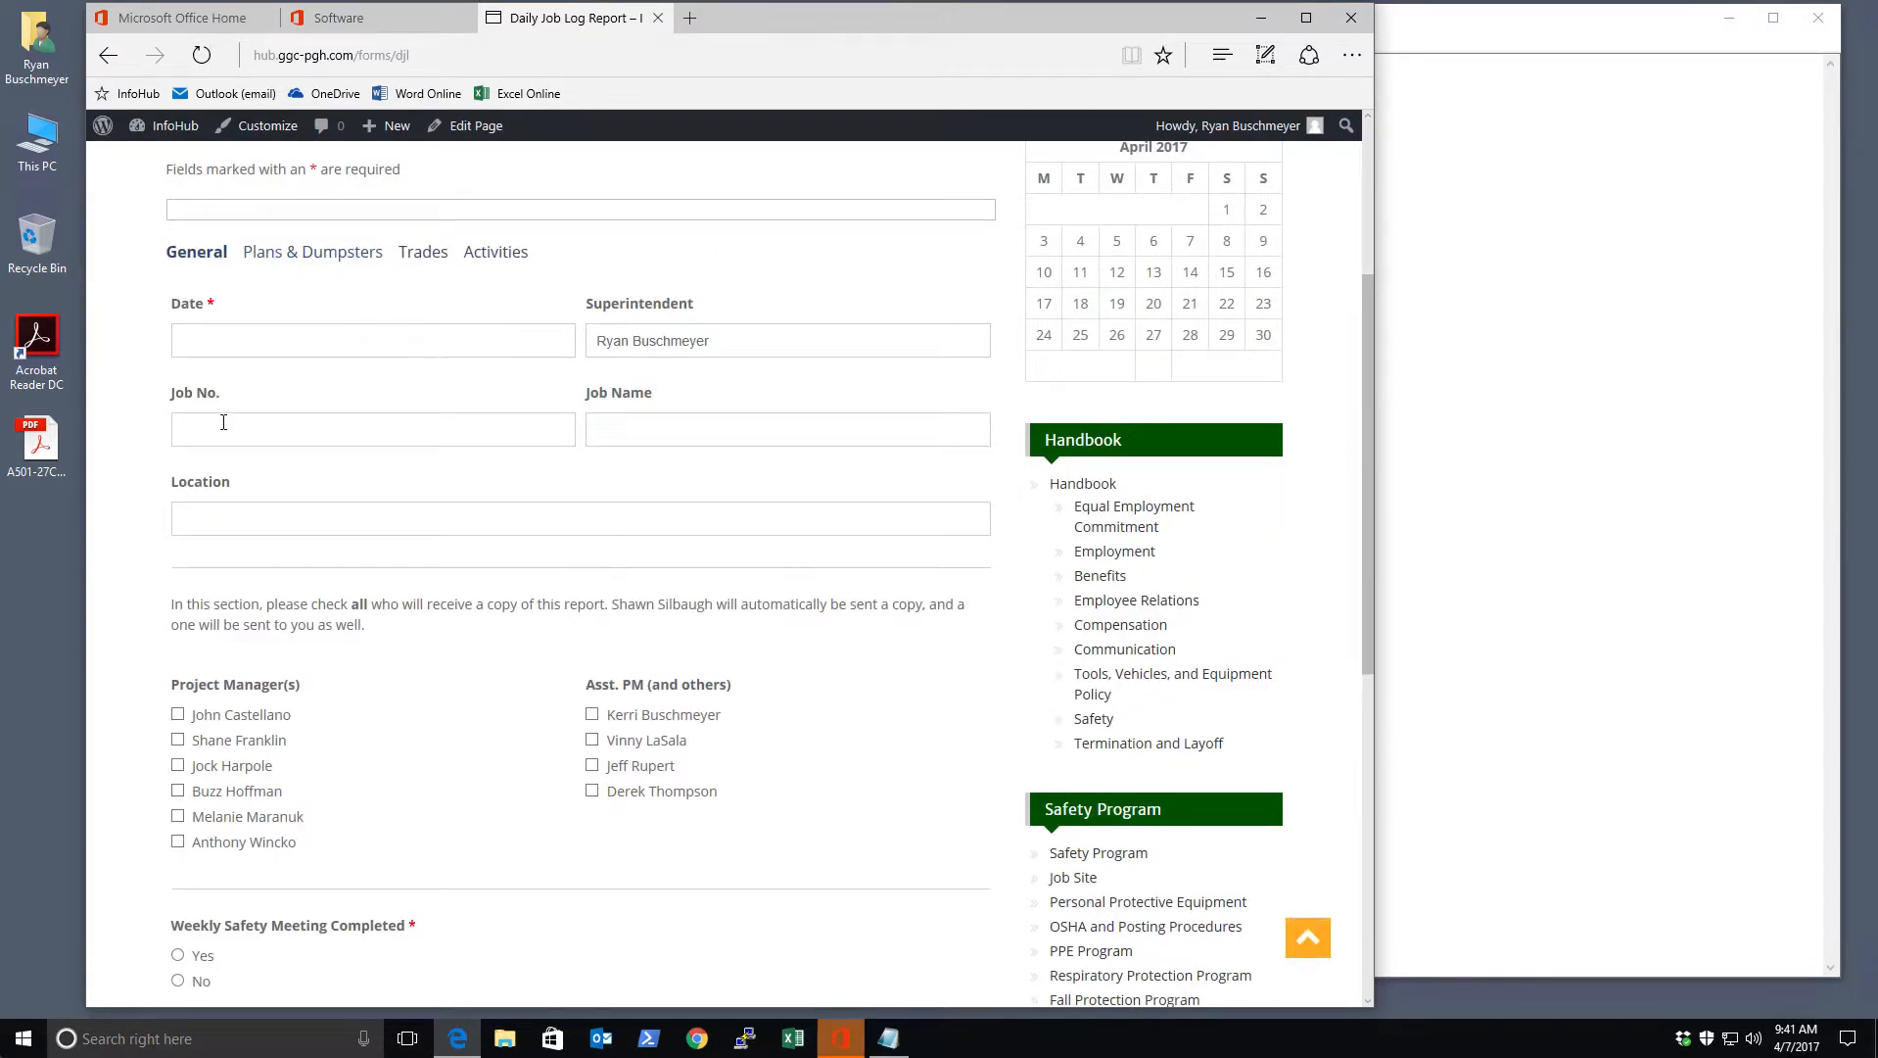
click(368, 345)
Date the report April 7 and advance to the Plans & Dumpsters step
click(375, 455)
scroll(612, 589, down, 7)
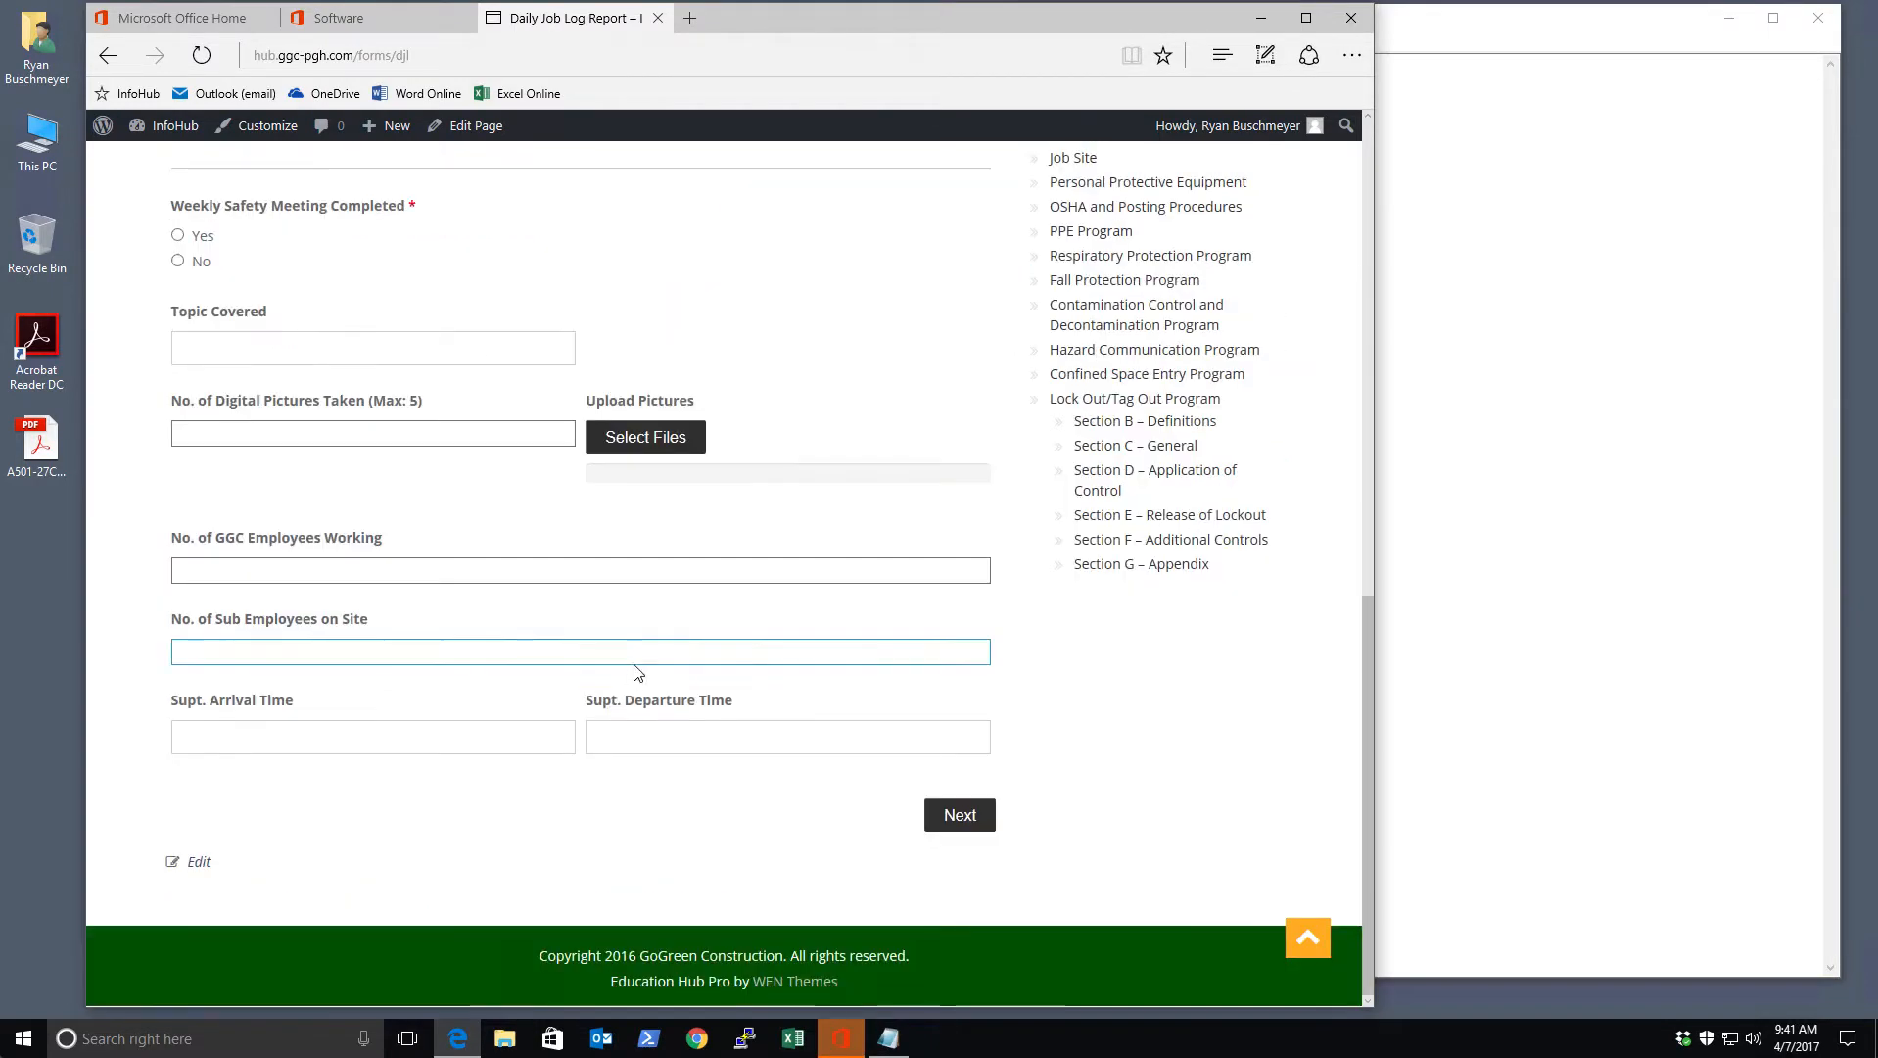
click(951, 810)
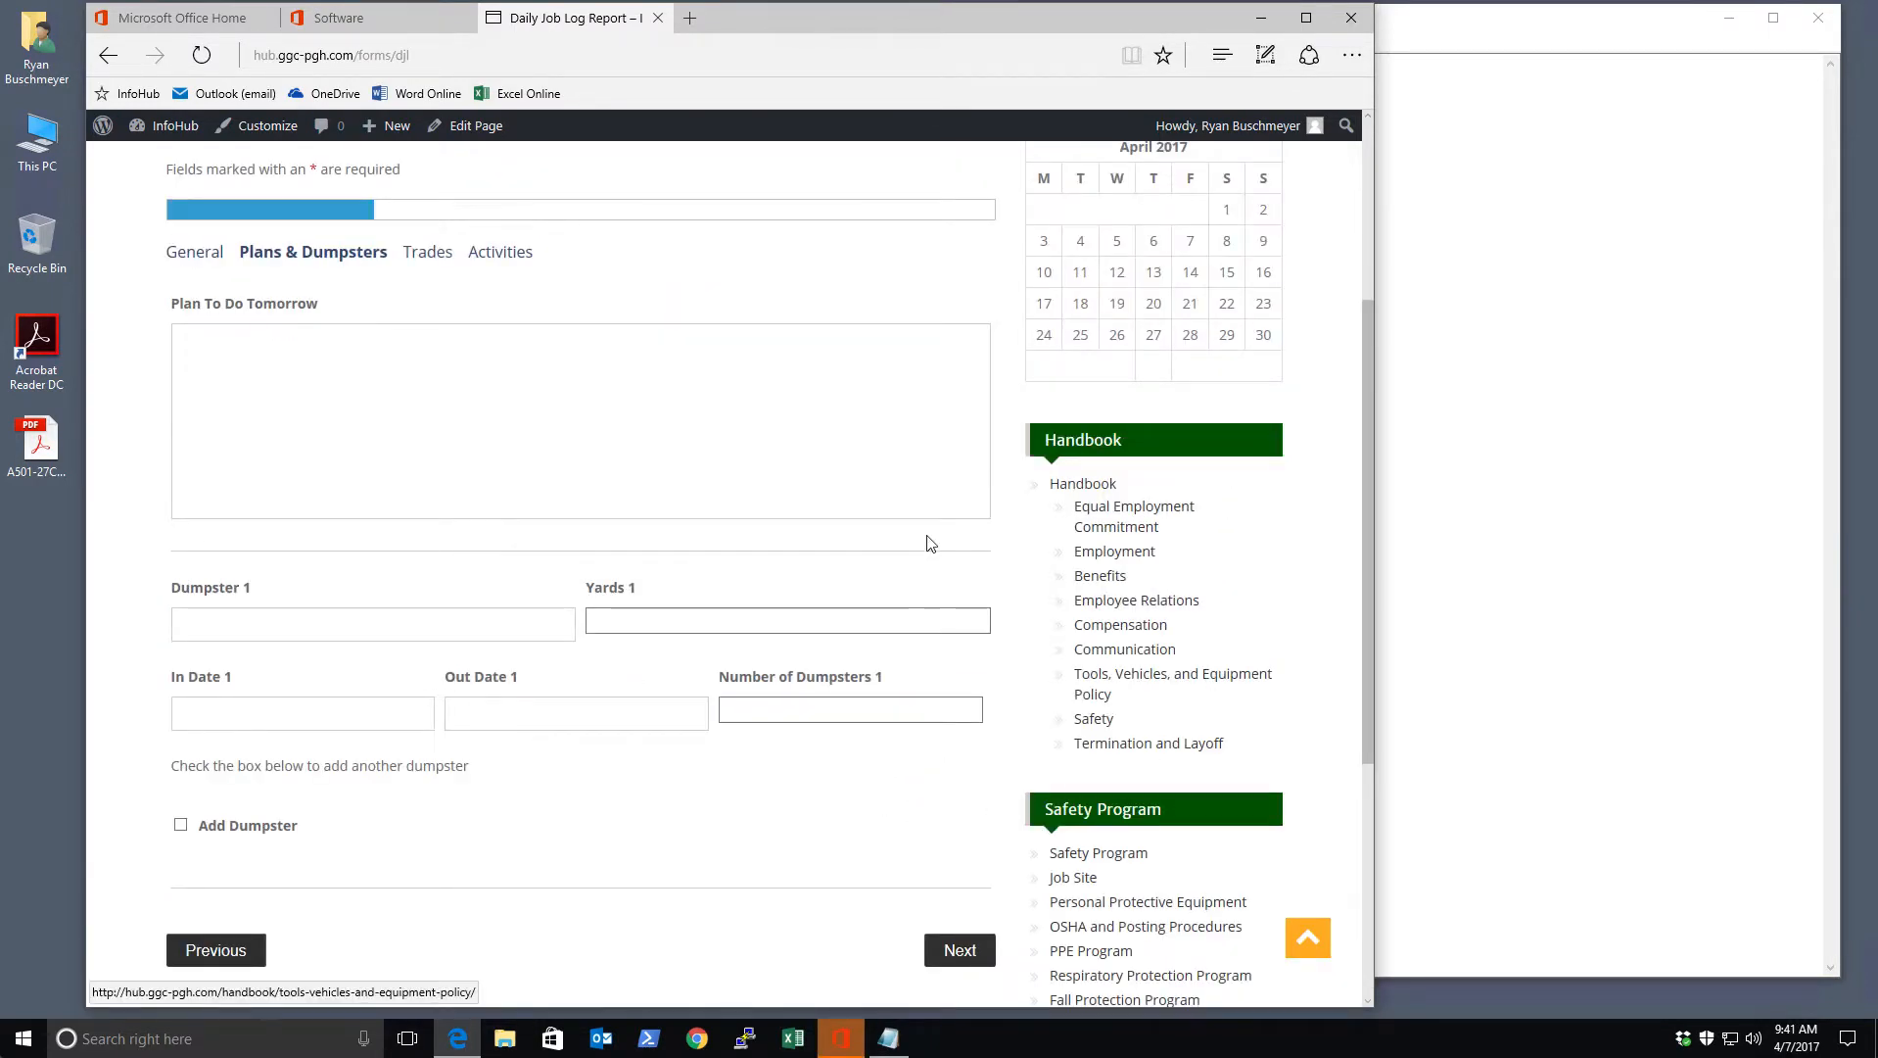
Copy the drywall sentence from Notepad and paste it into Plan To Do Tomorrow
click(1437, 482)
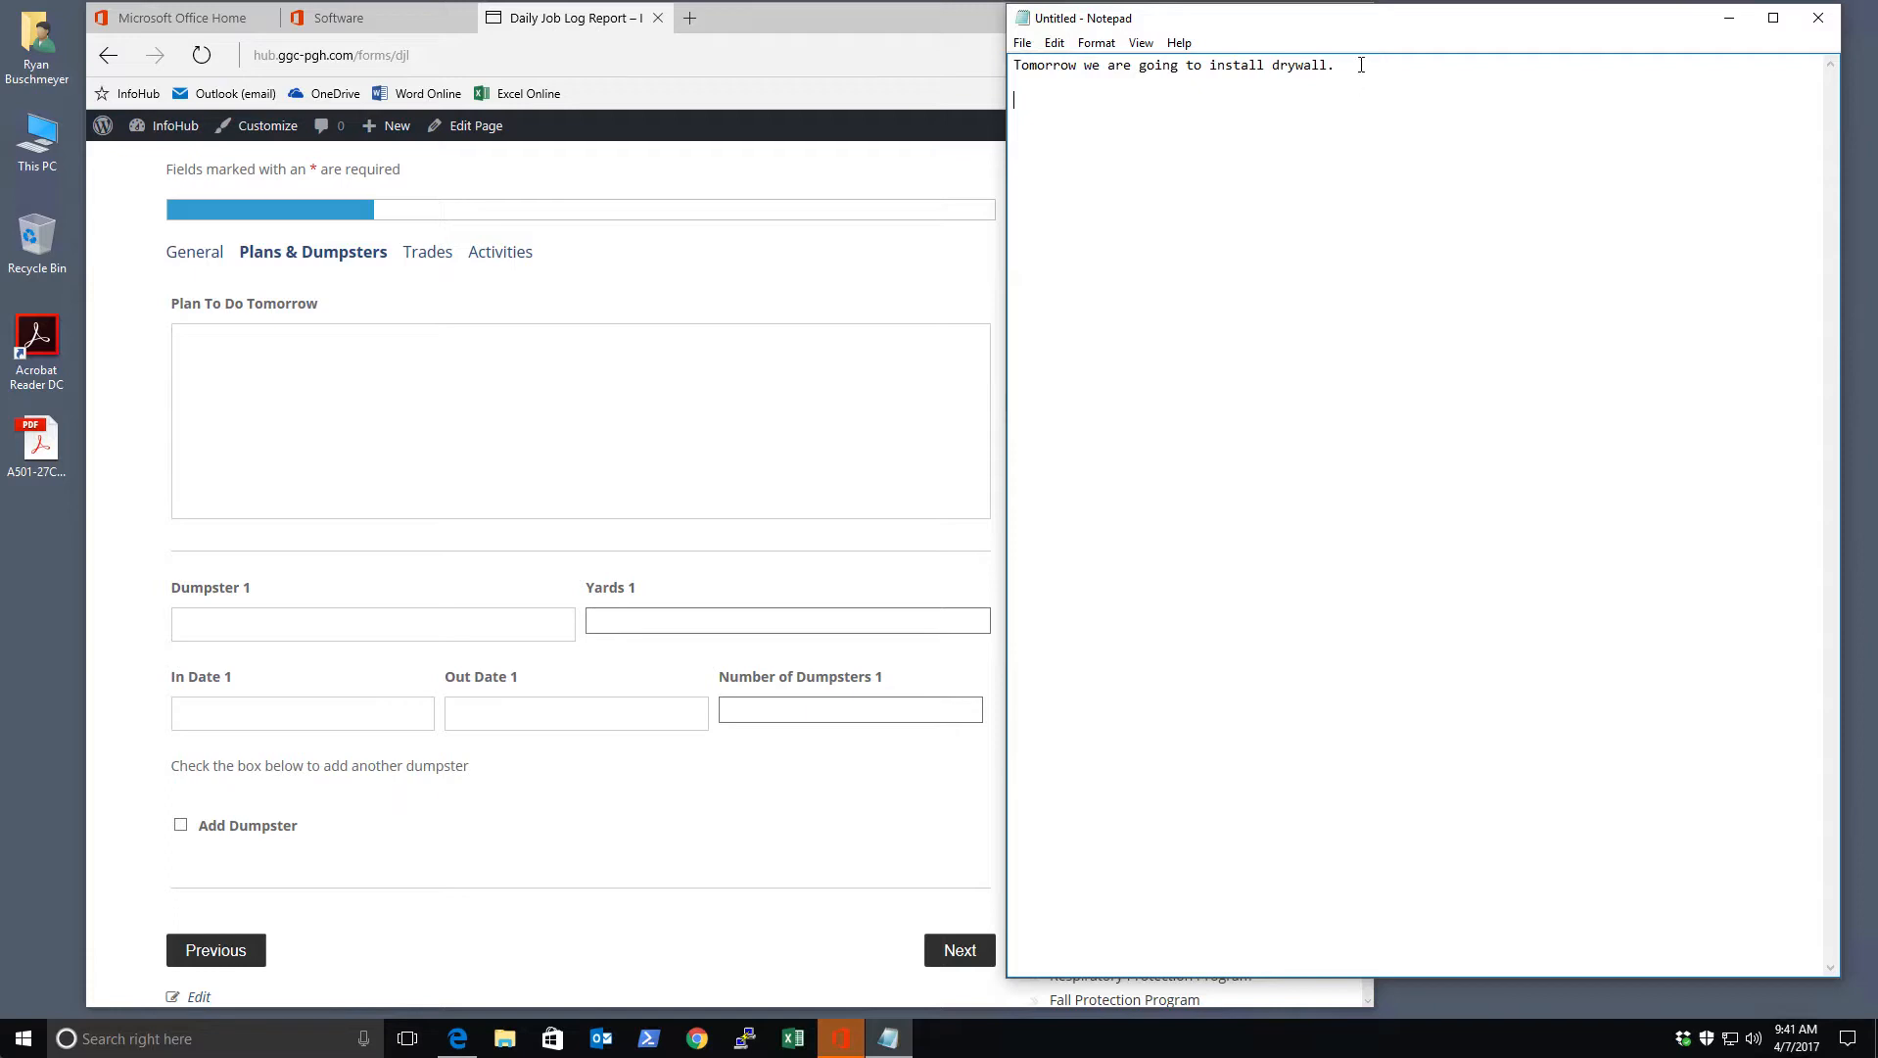
drag(1339, 63, 982, 44)
right_click(1060, 68)
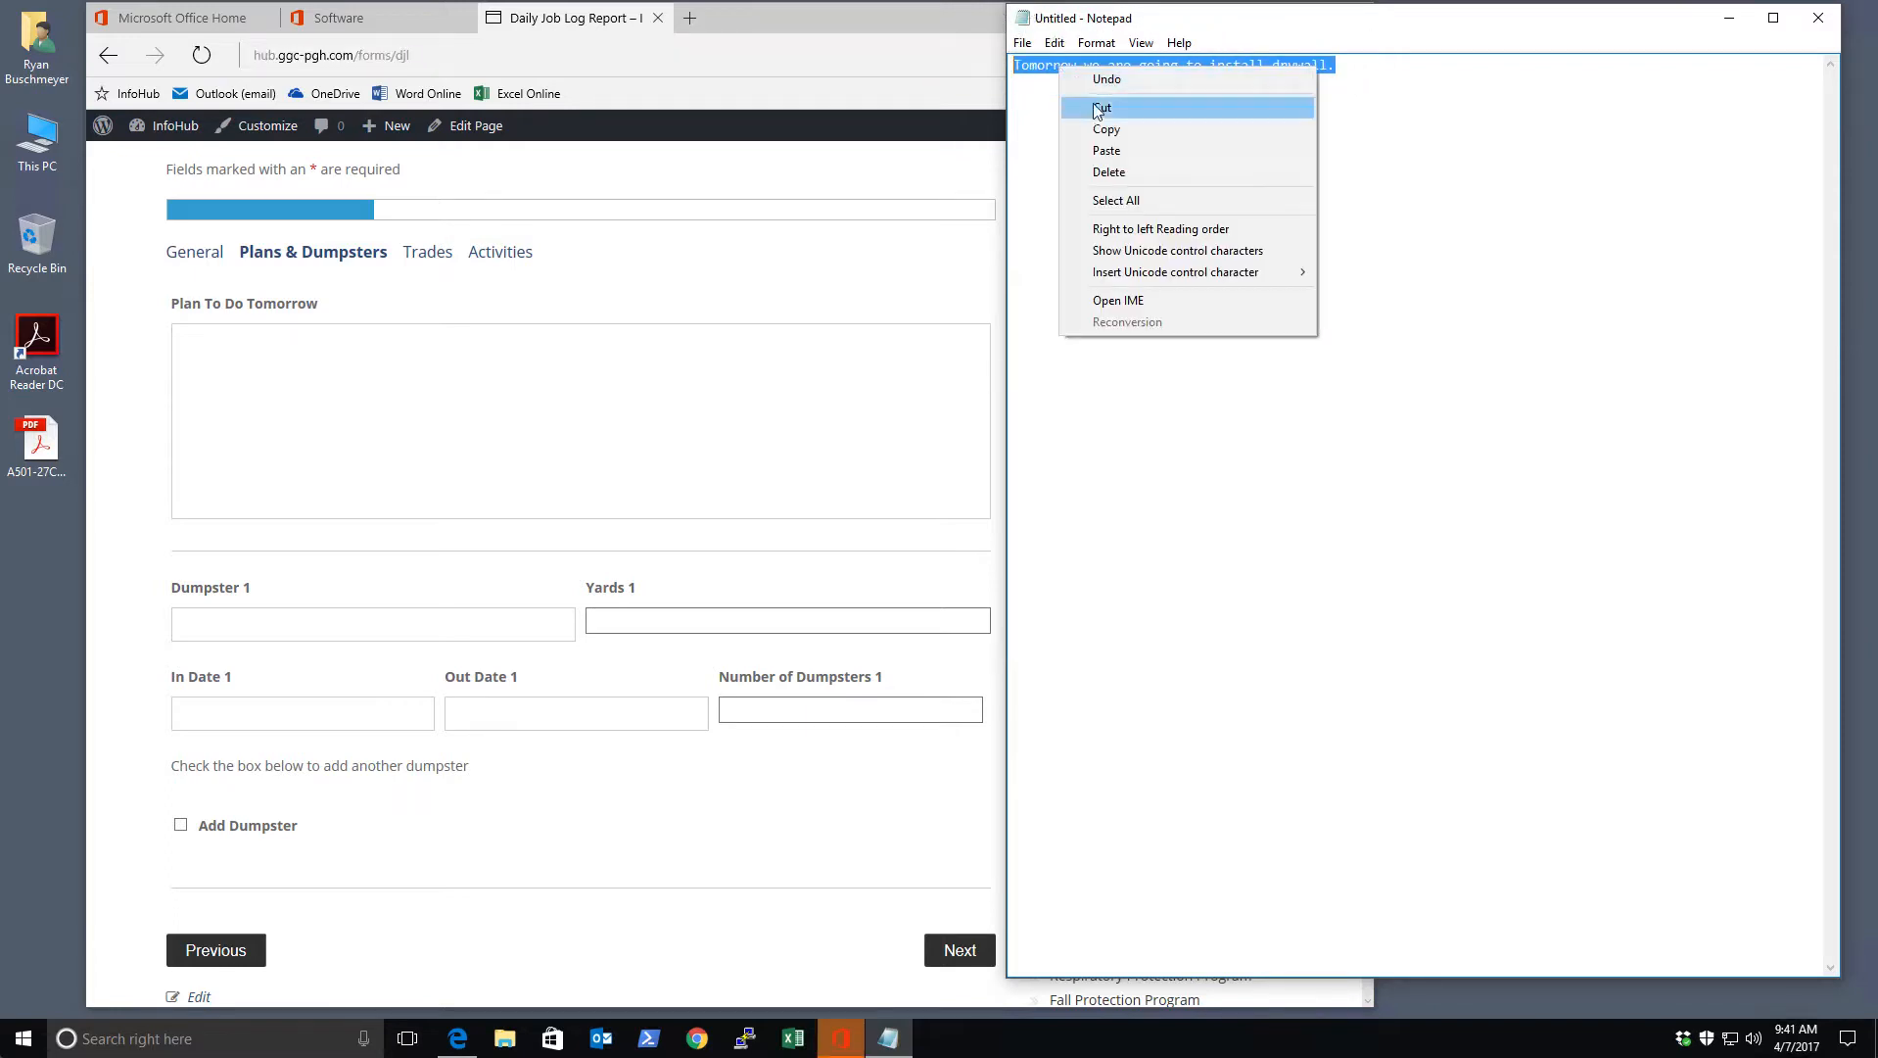
click(1097, 122)
click(560, 343)
right_click(560, 343)
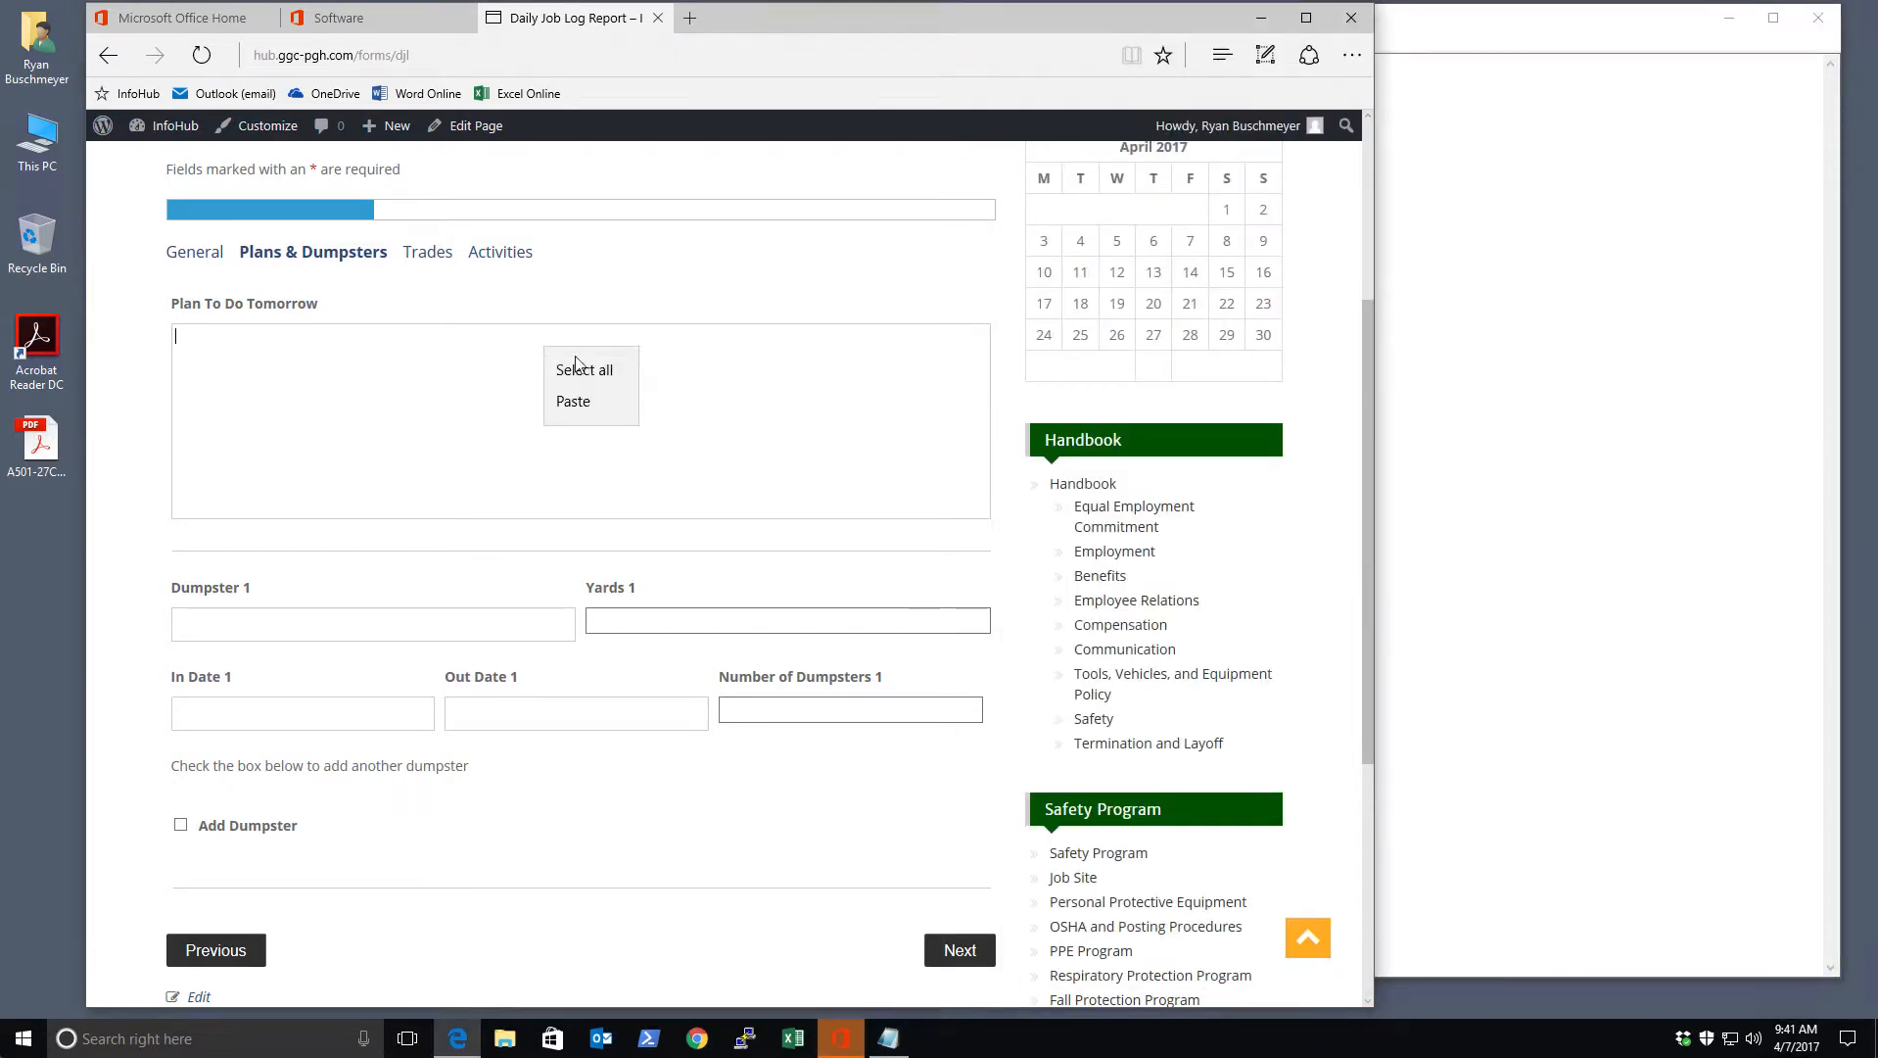
click(578, 399)
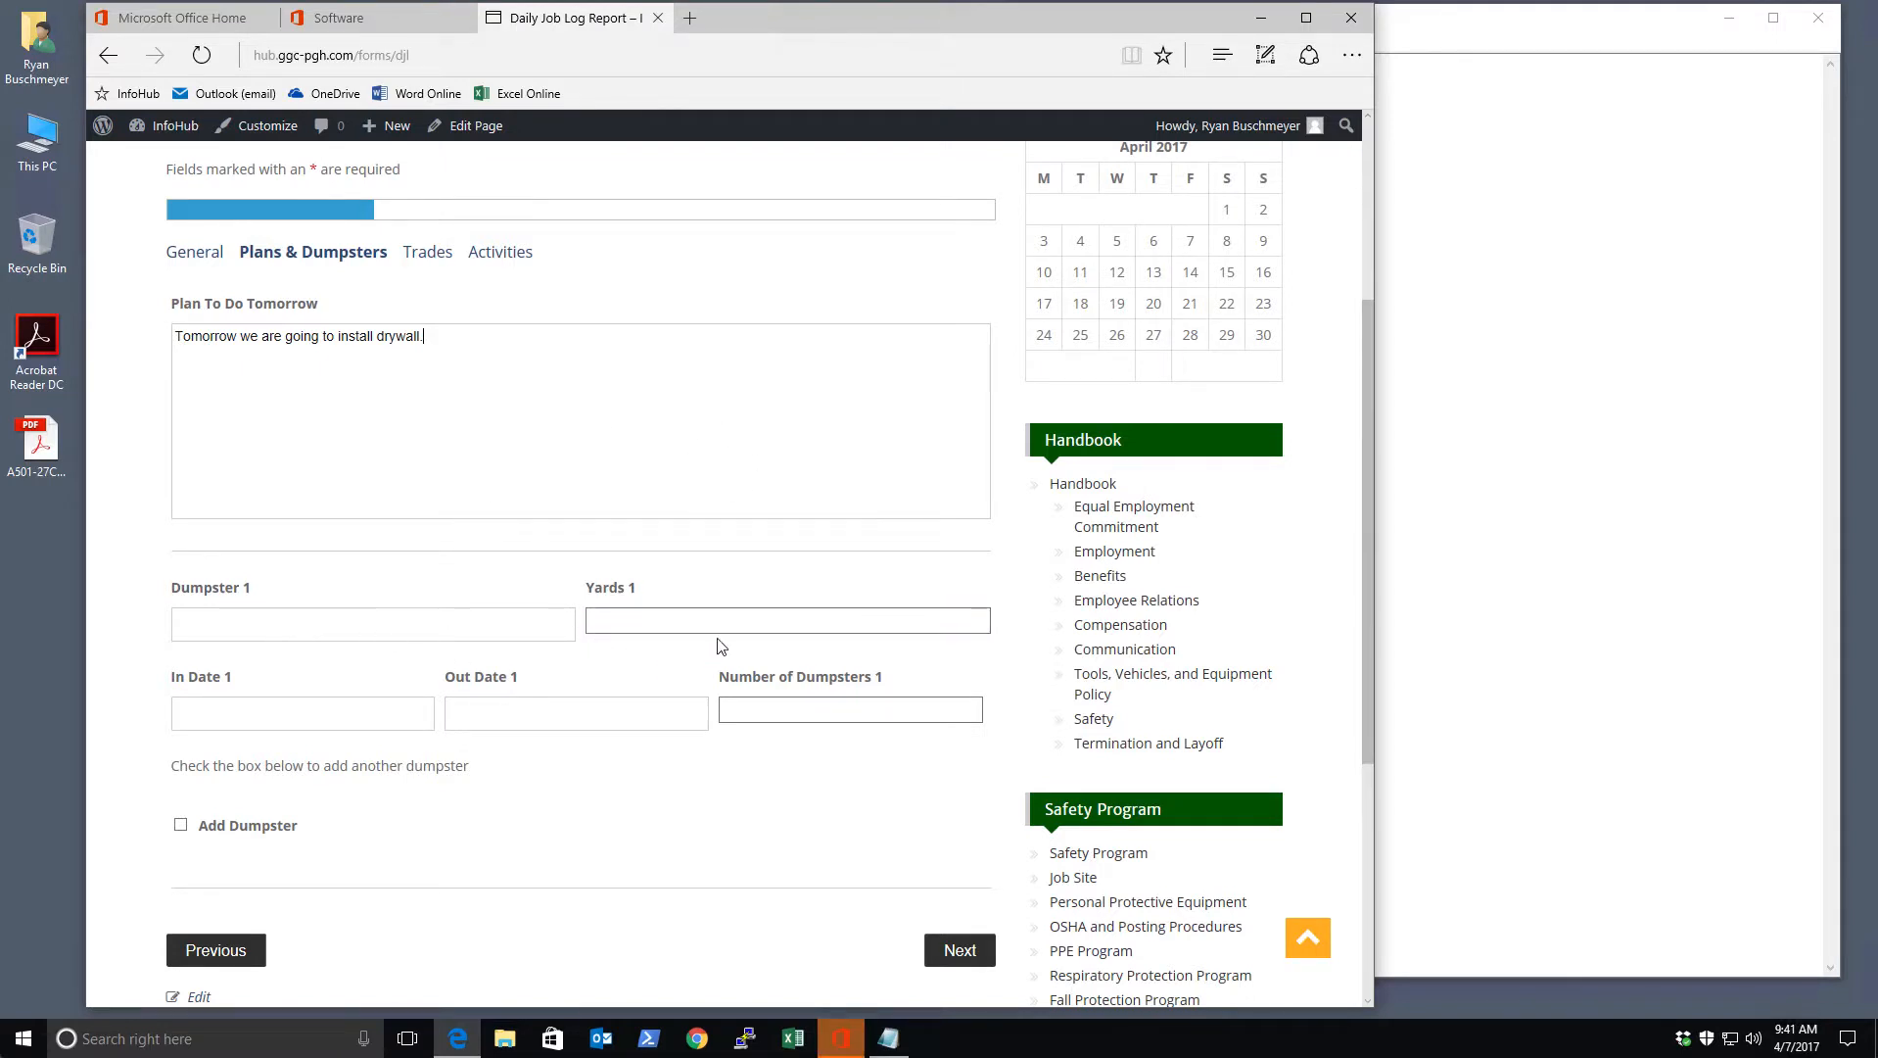
Check the Yards 1 and Out Date 1 fields and review the pasted plan sentence
click(672, 621)
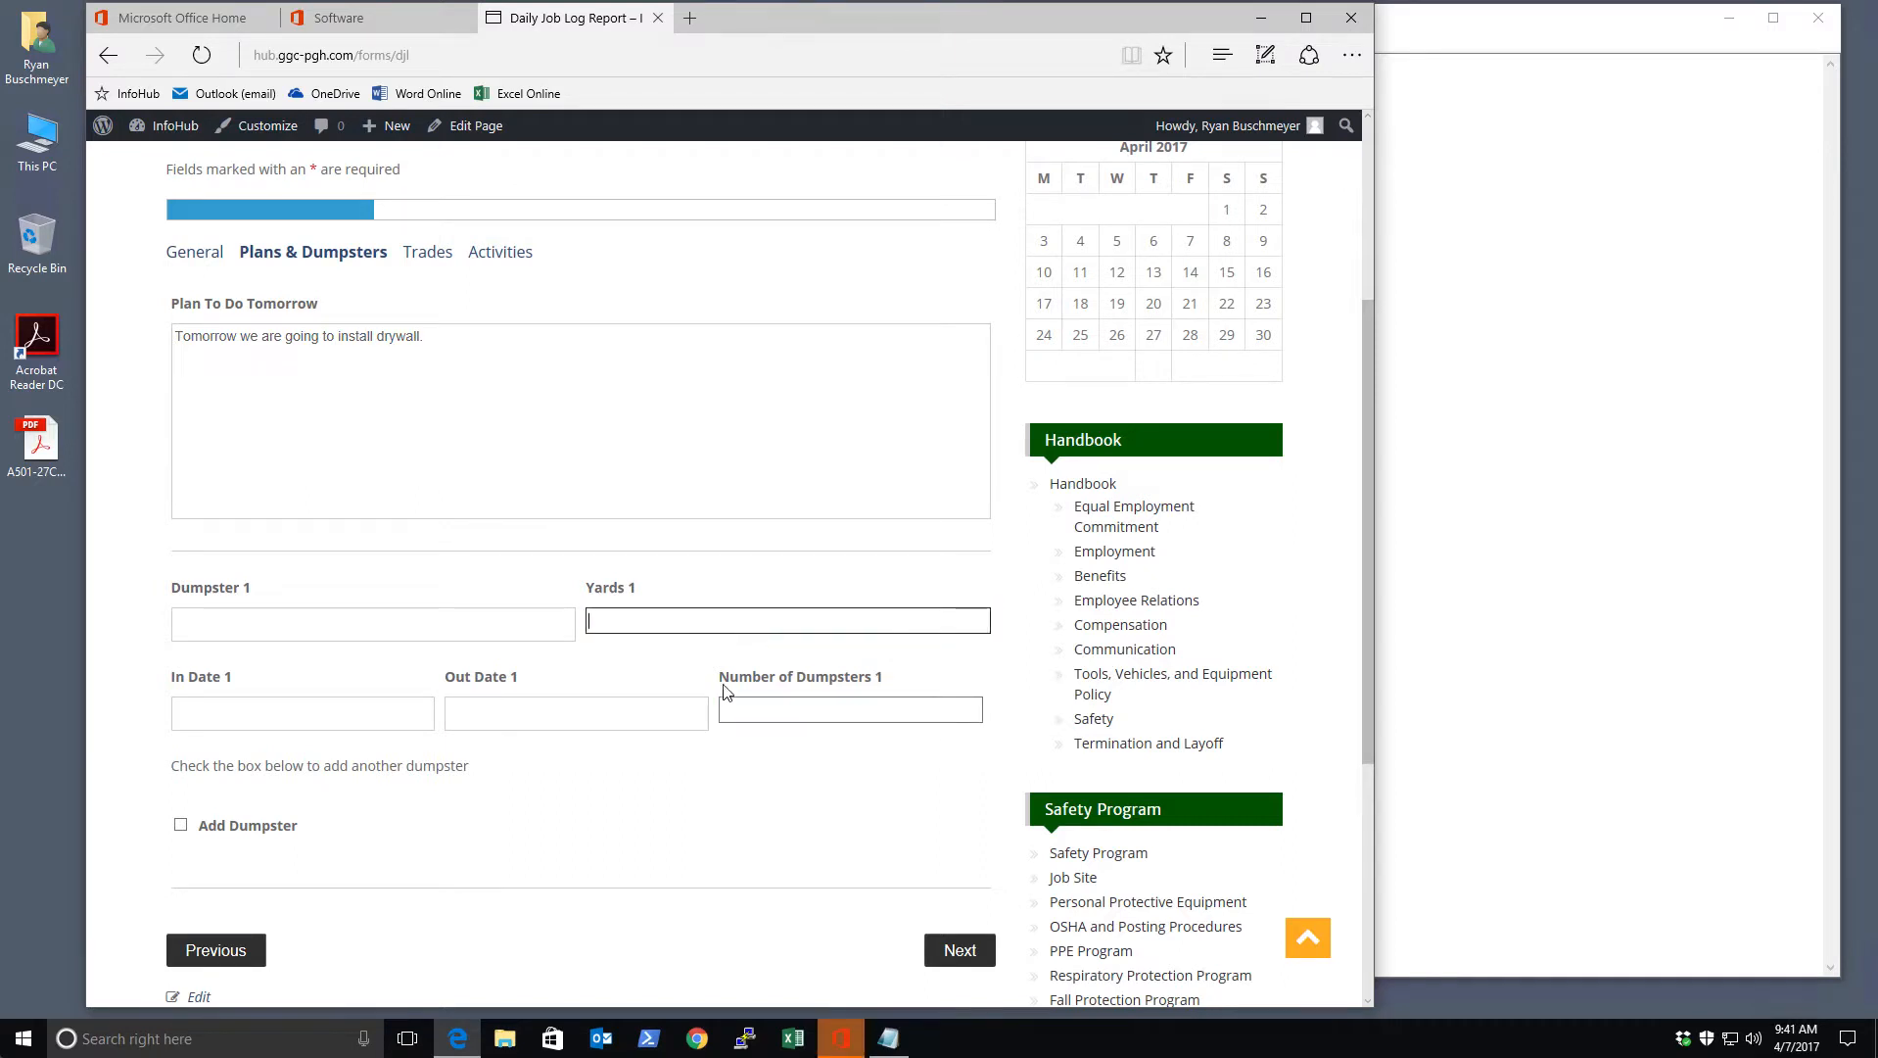
click(626, 712)
click(833, 778)
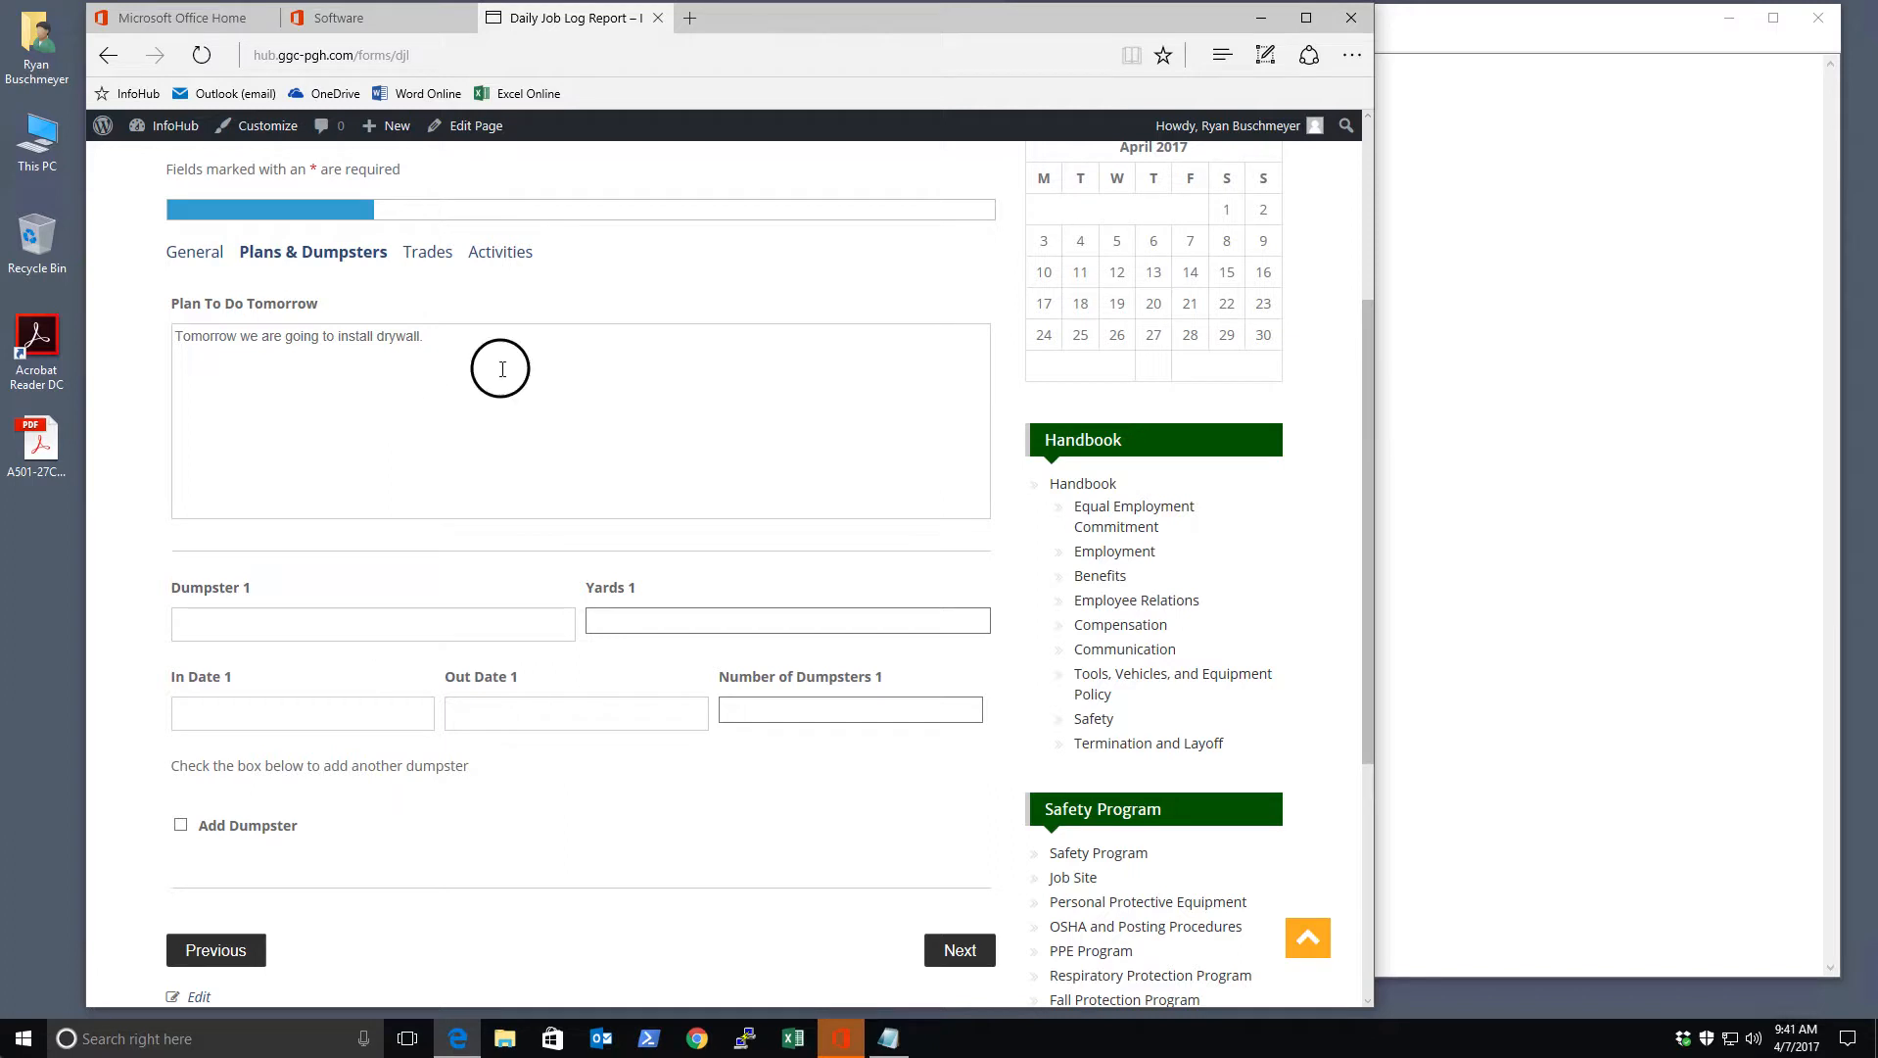
drag(498, 369, 193, 336)
click(268, 369)
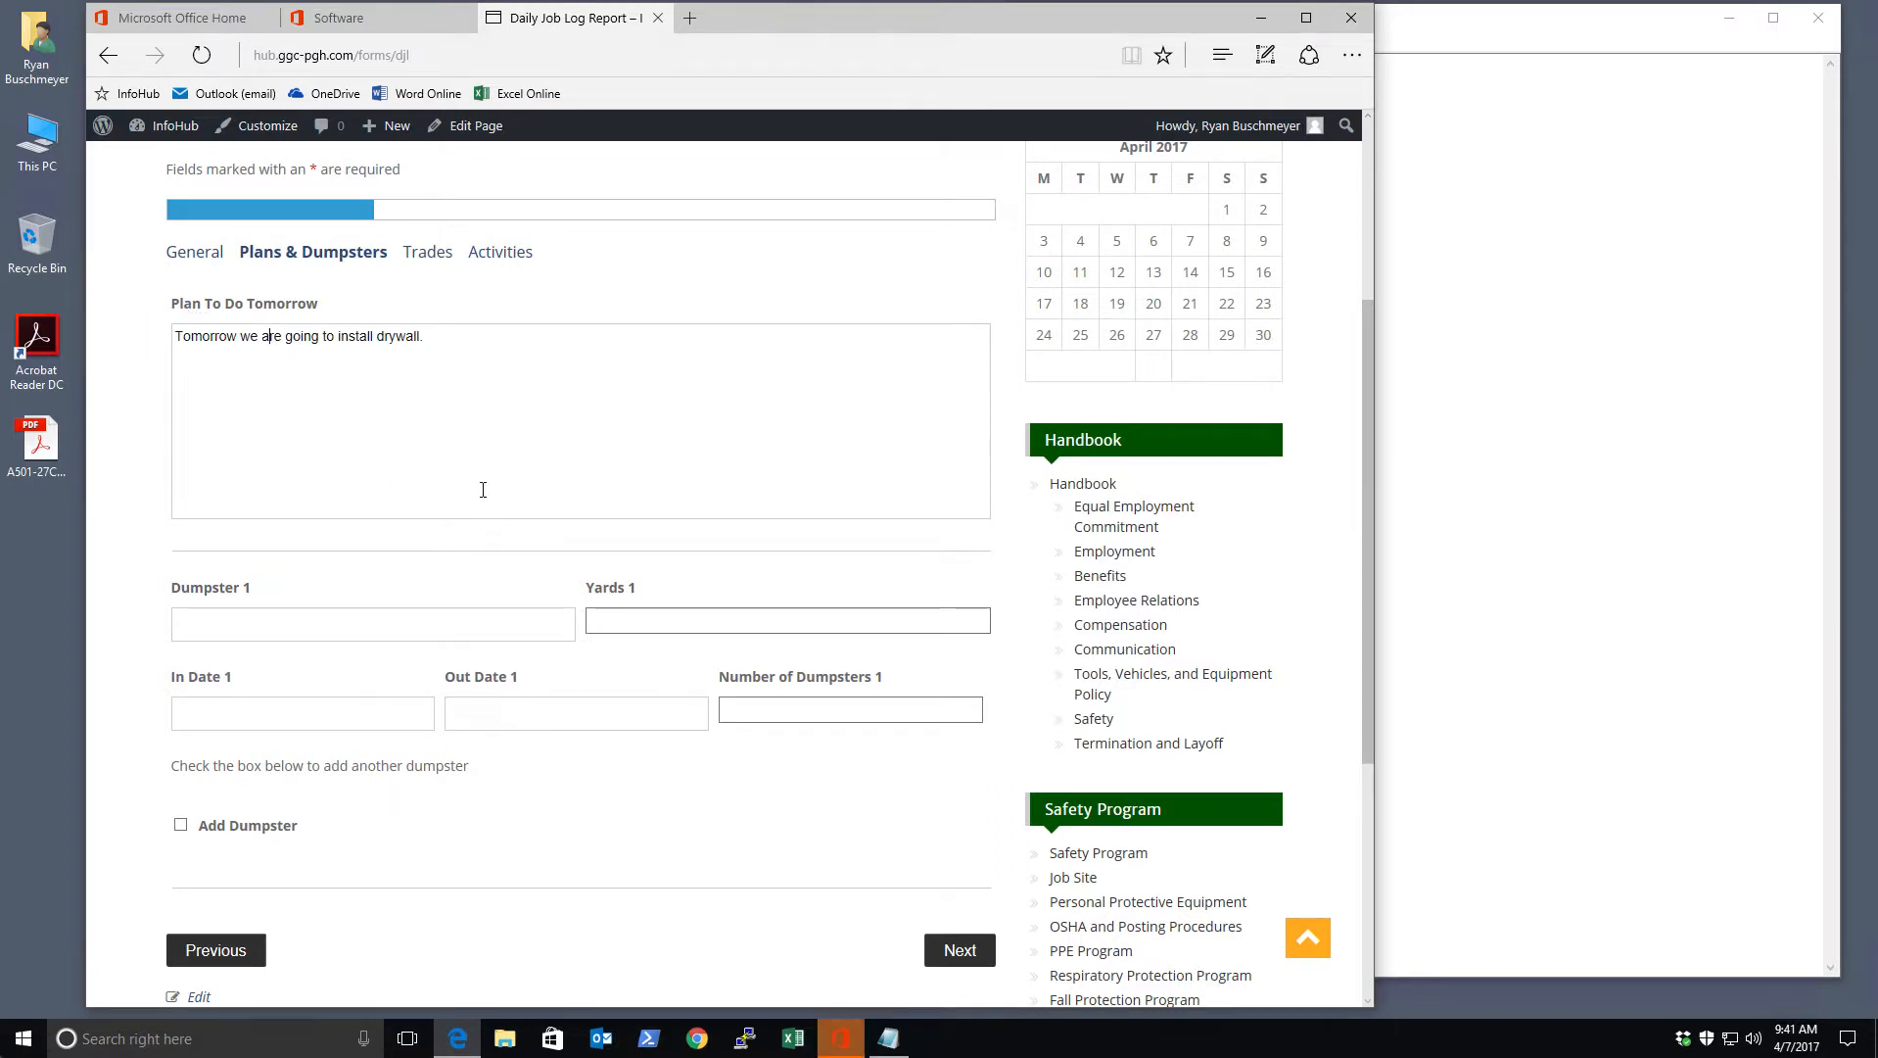
click(959, 950)
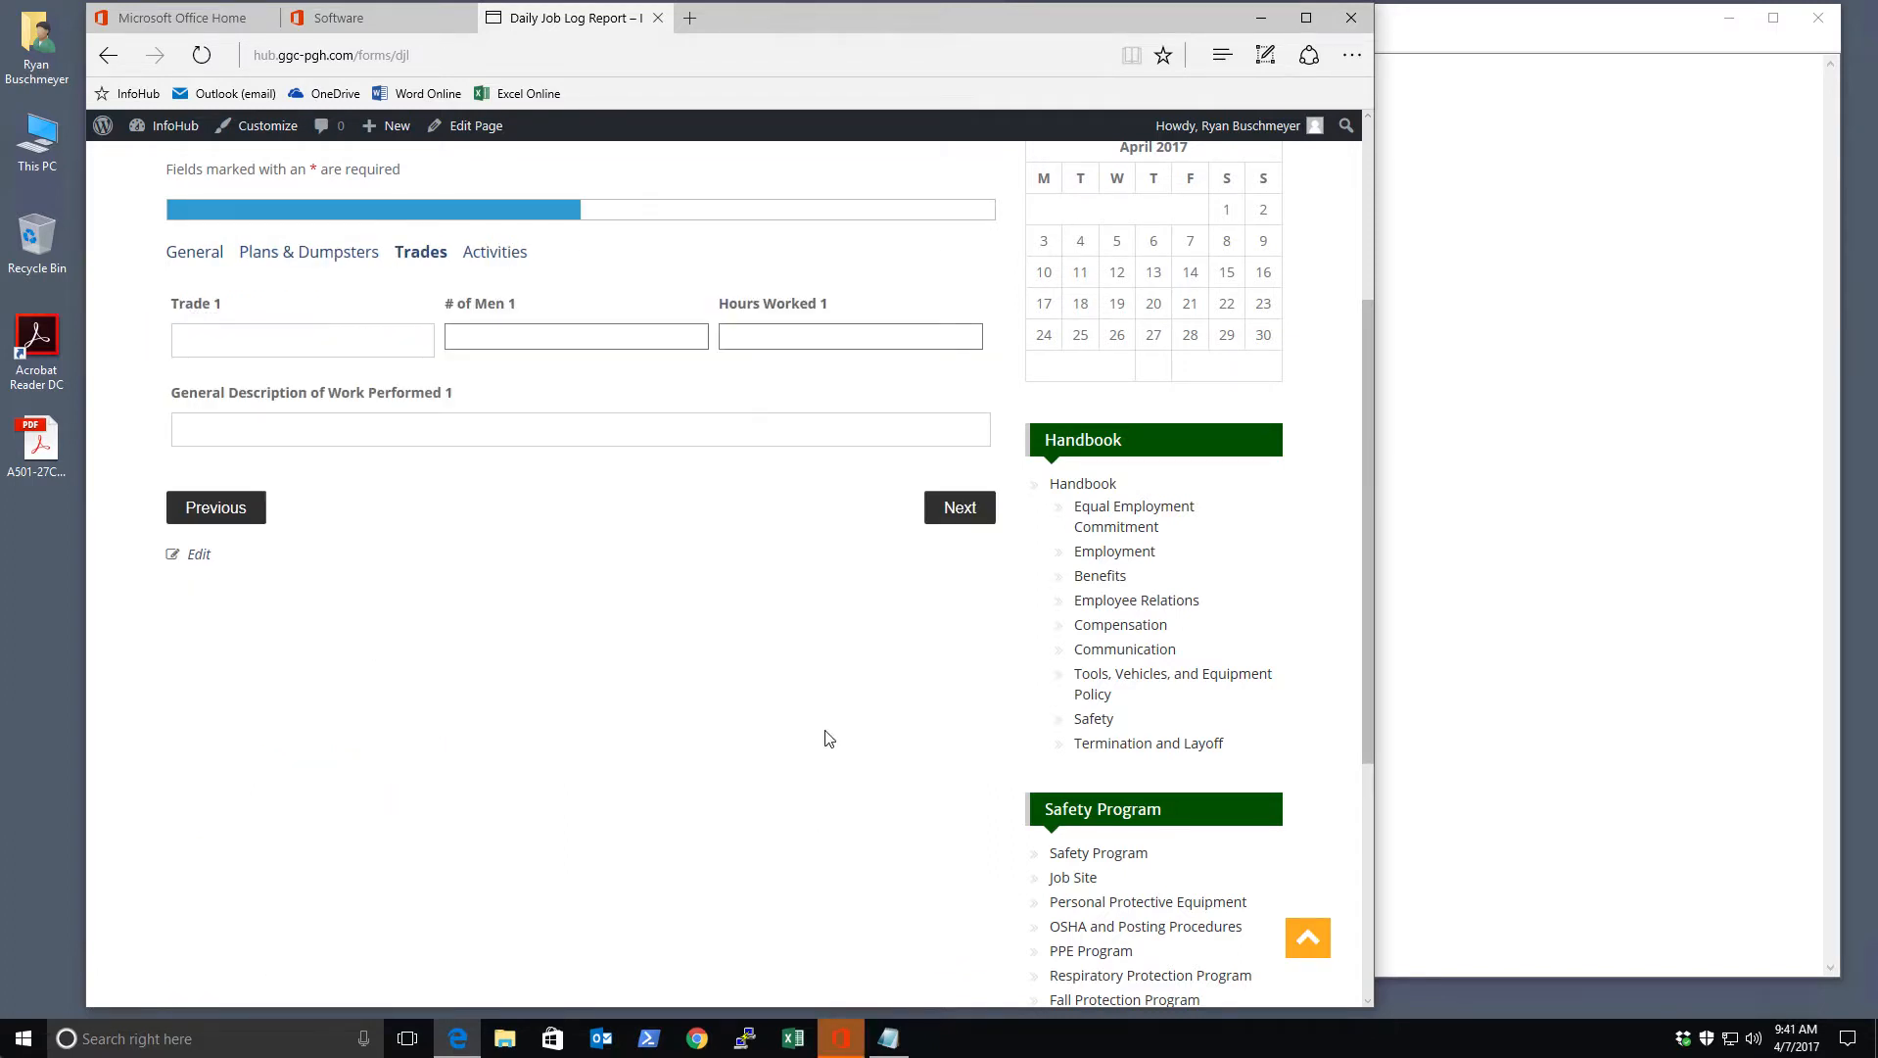
click(962, 513)
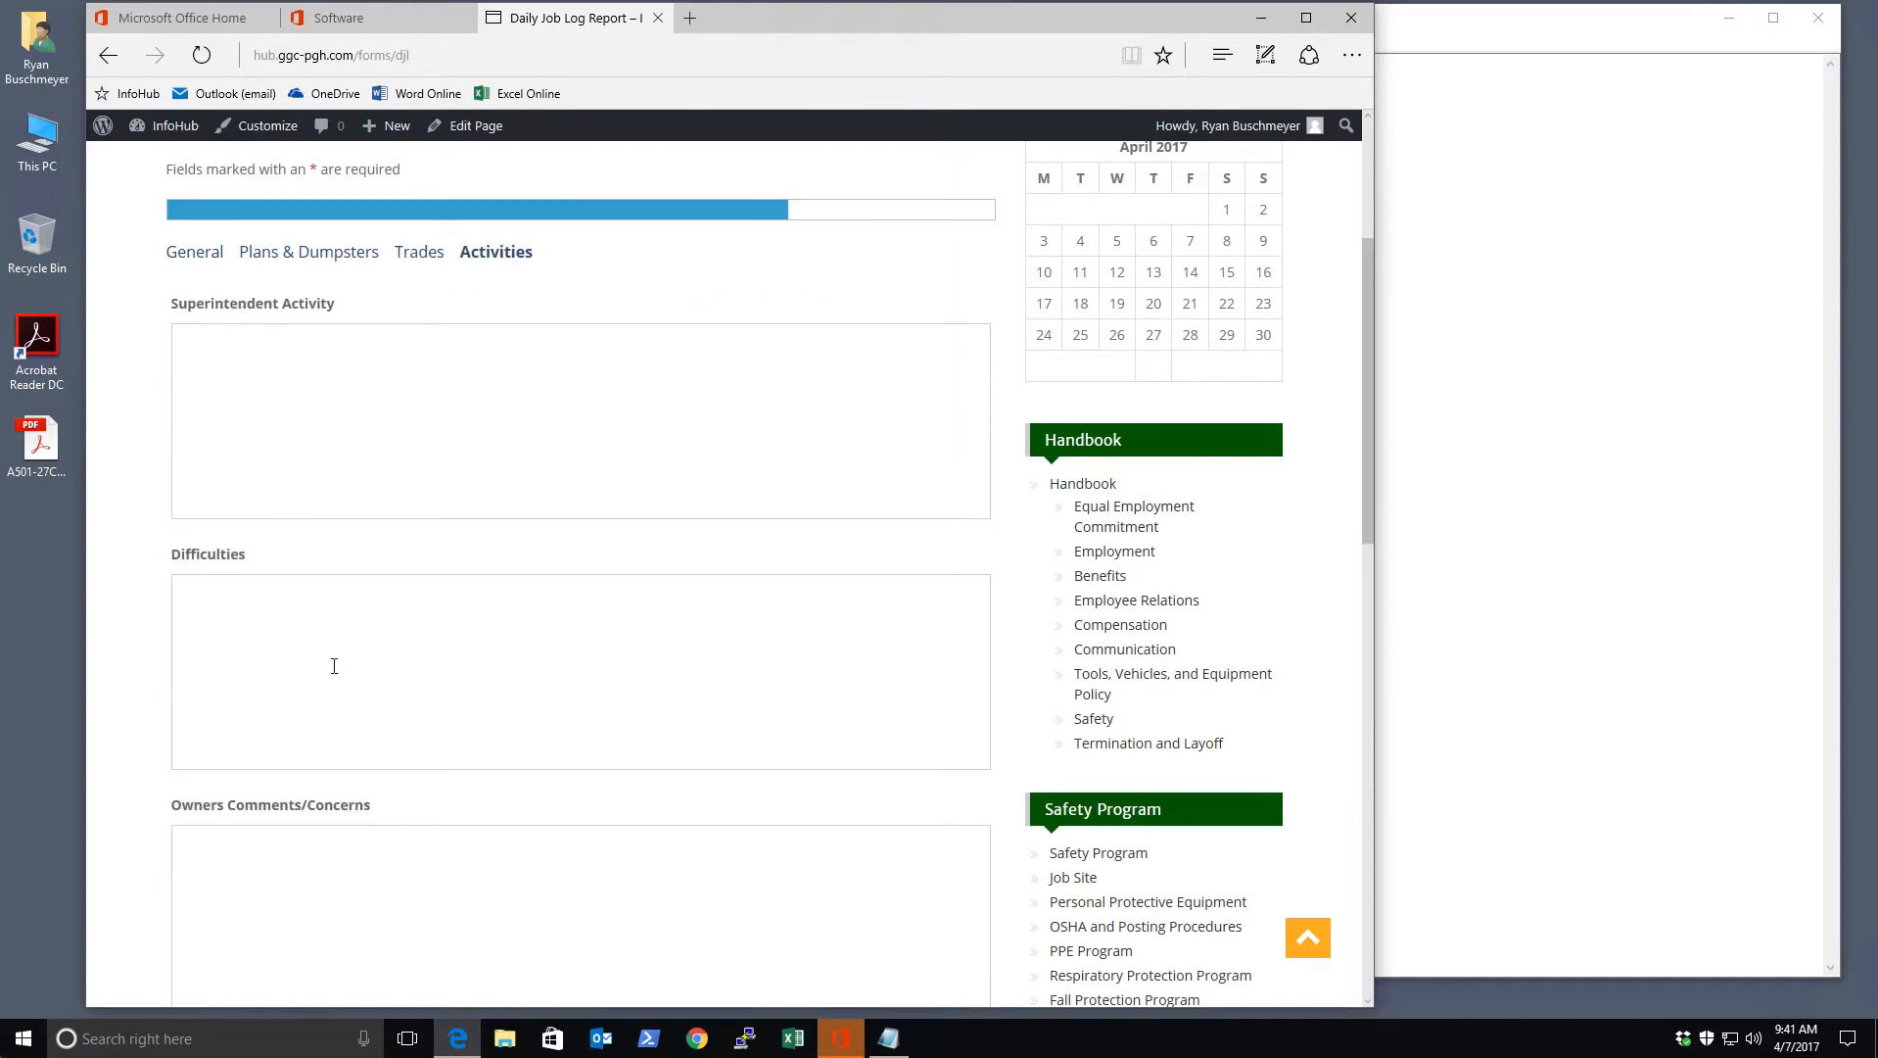
scroll(334, 666, down, 12)
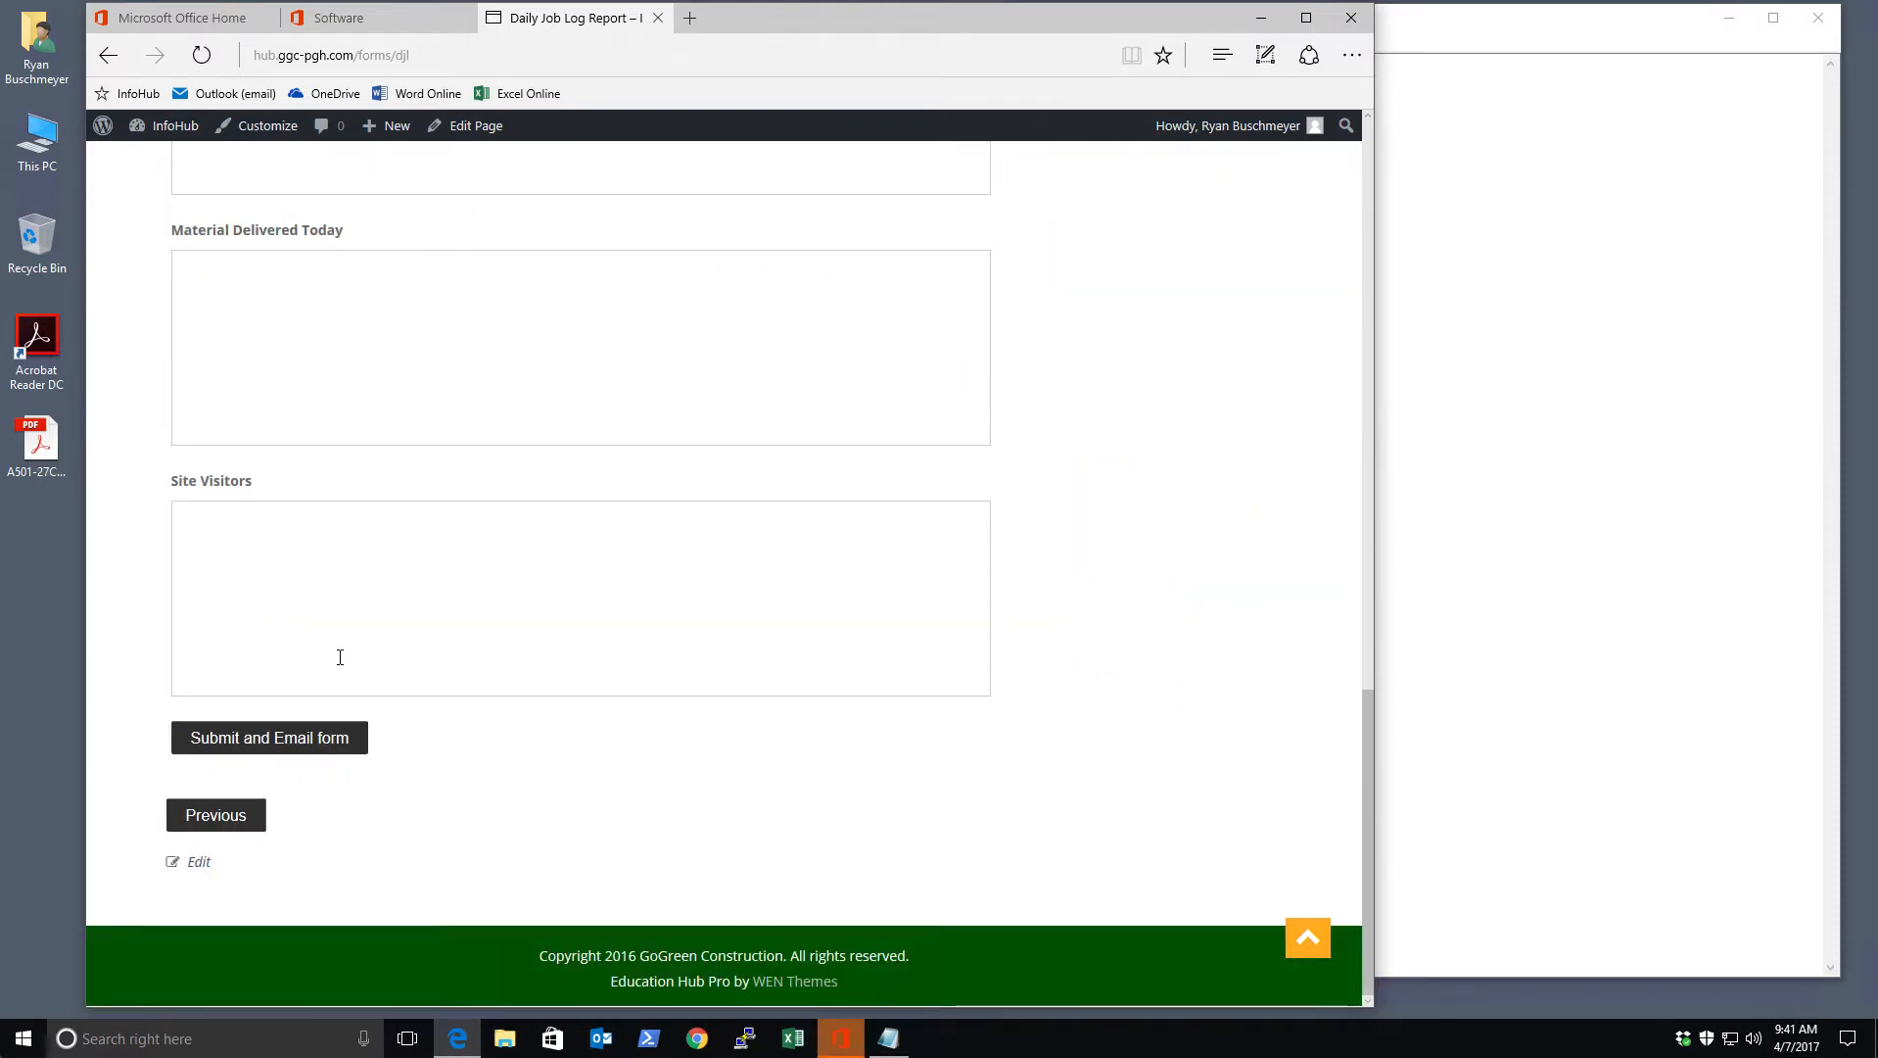
scroll(340, 657, up, 12)
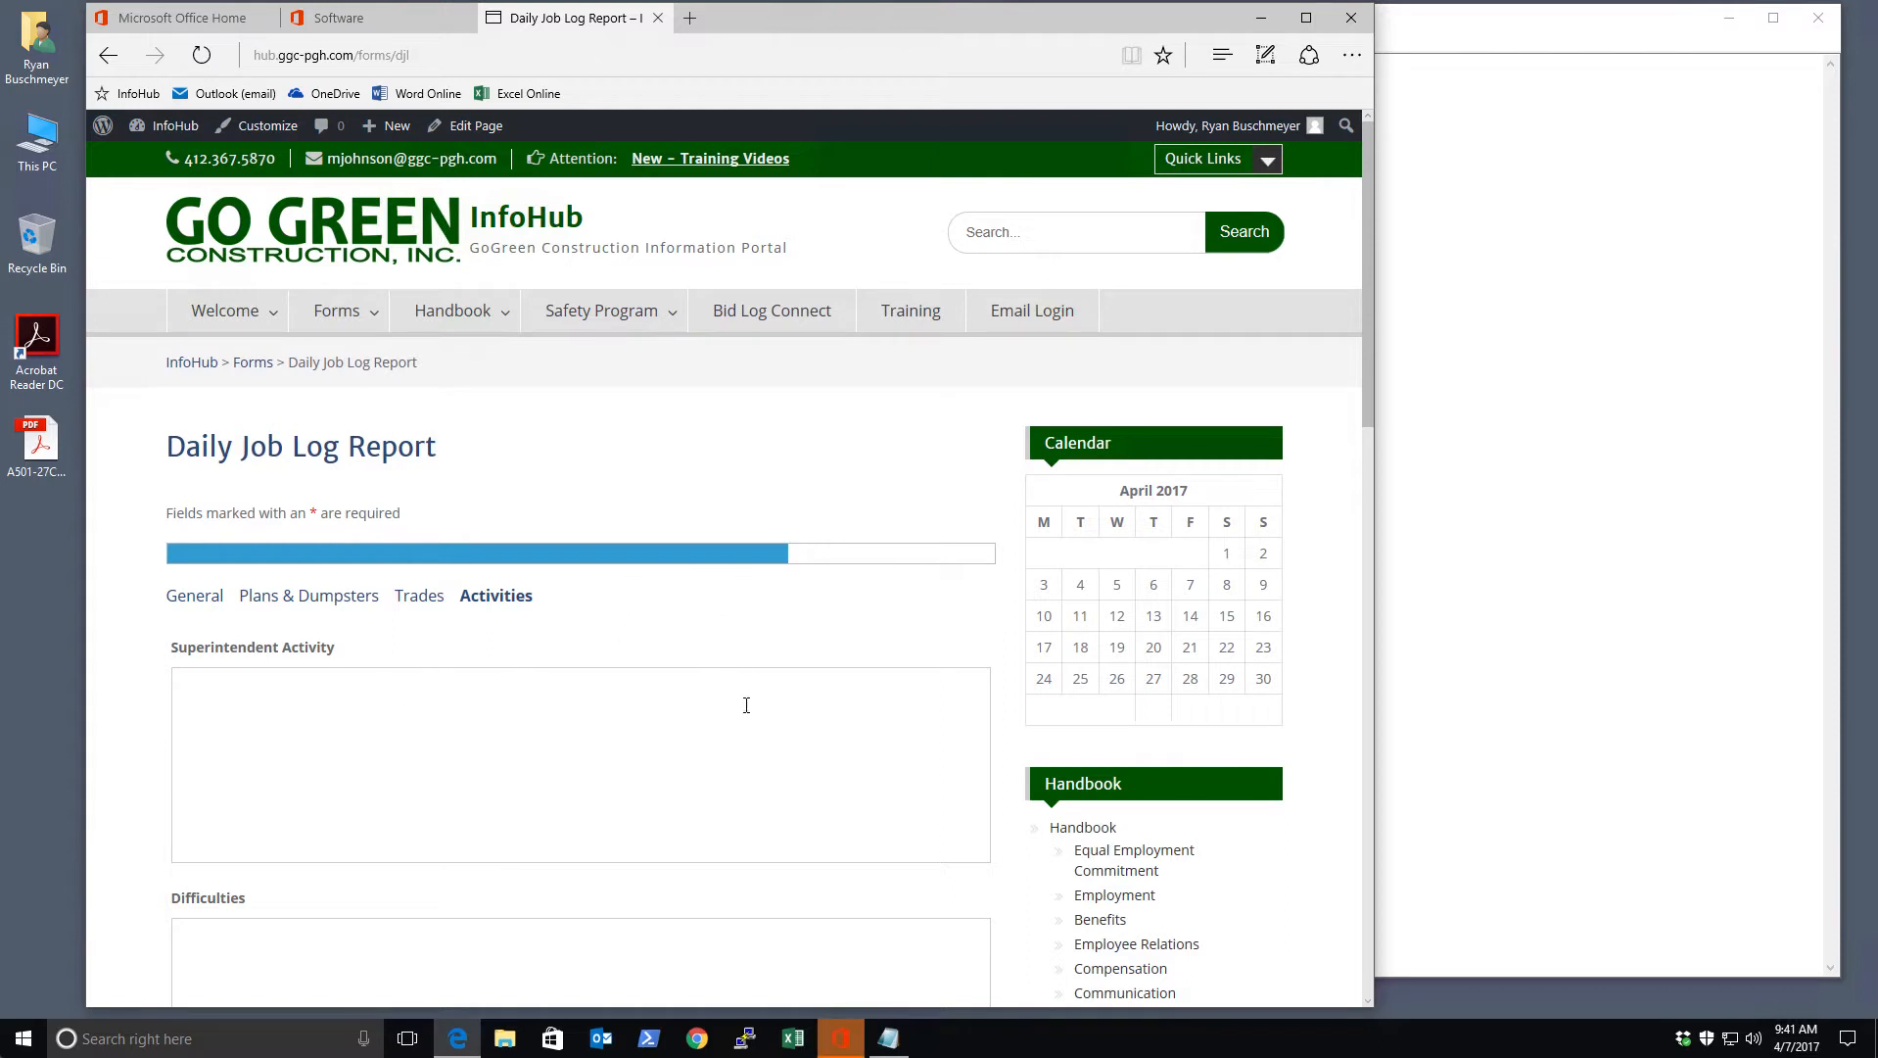
click(1516, 580)
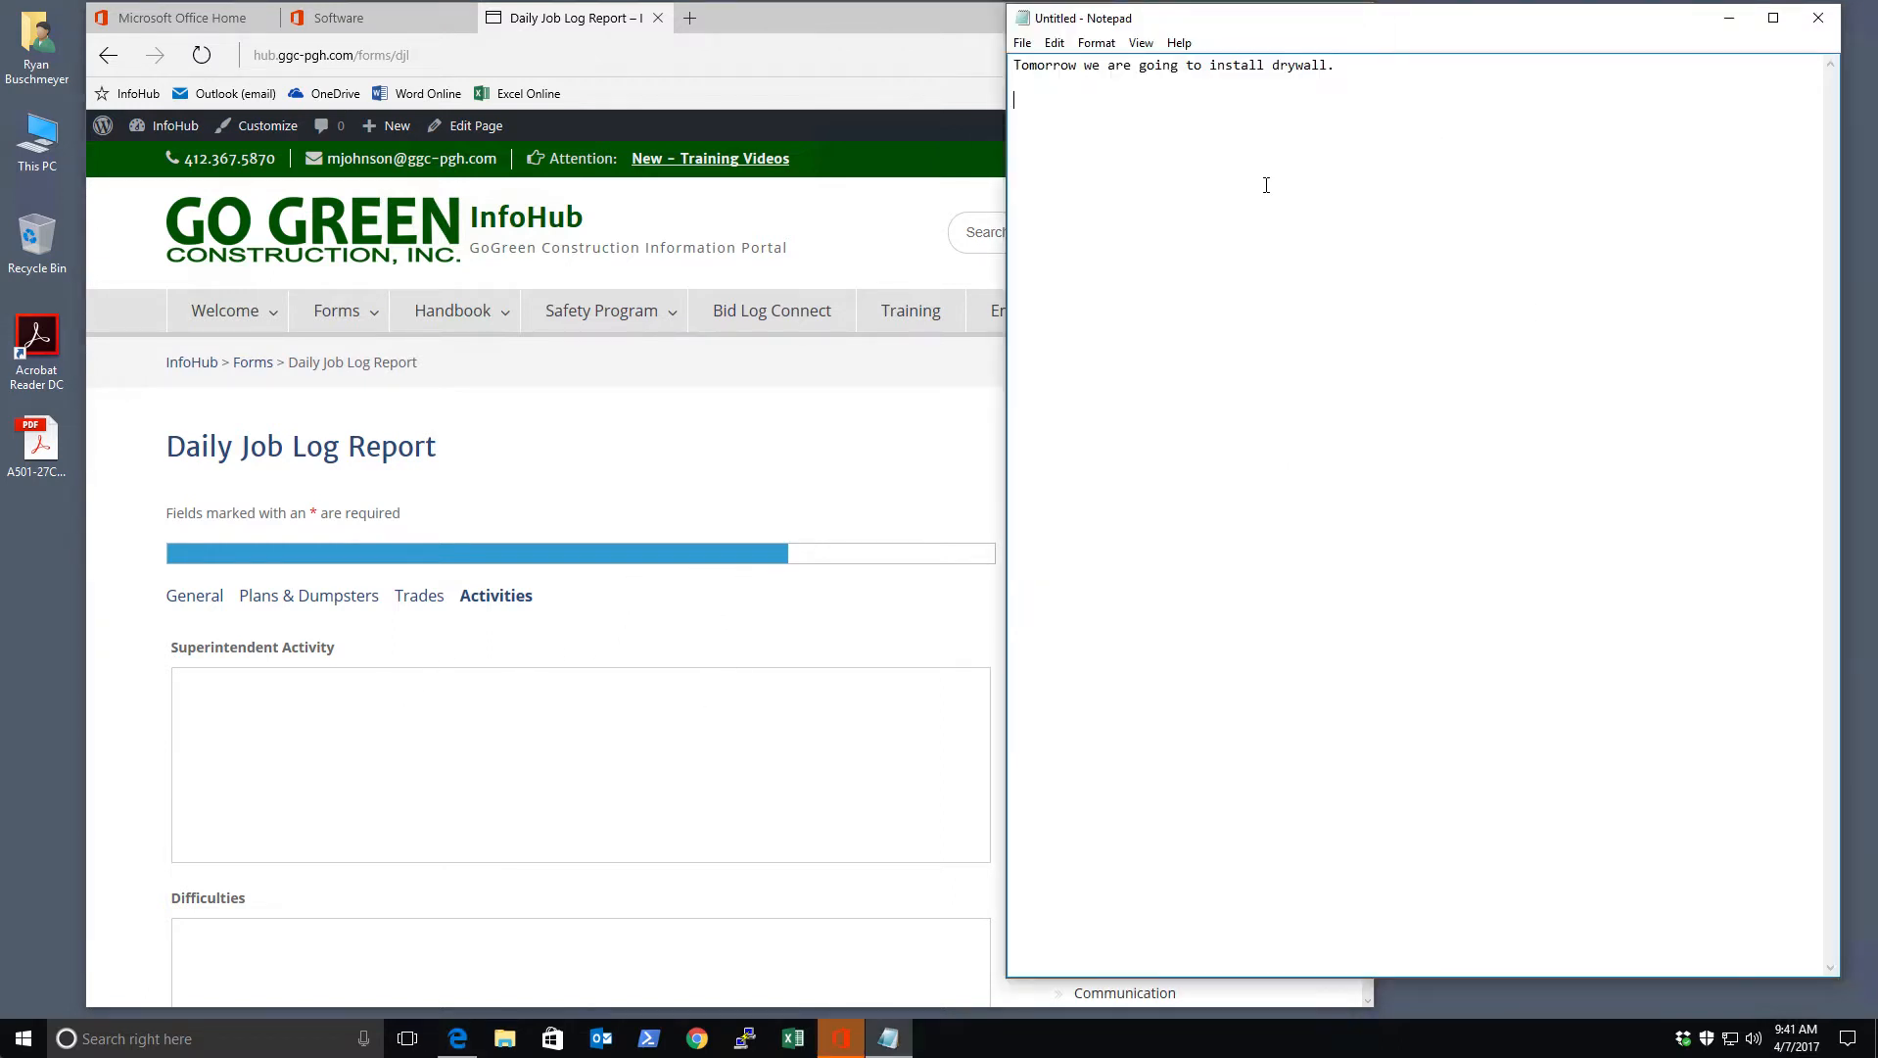
click(1819, 19)
click(981, 519)
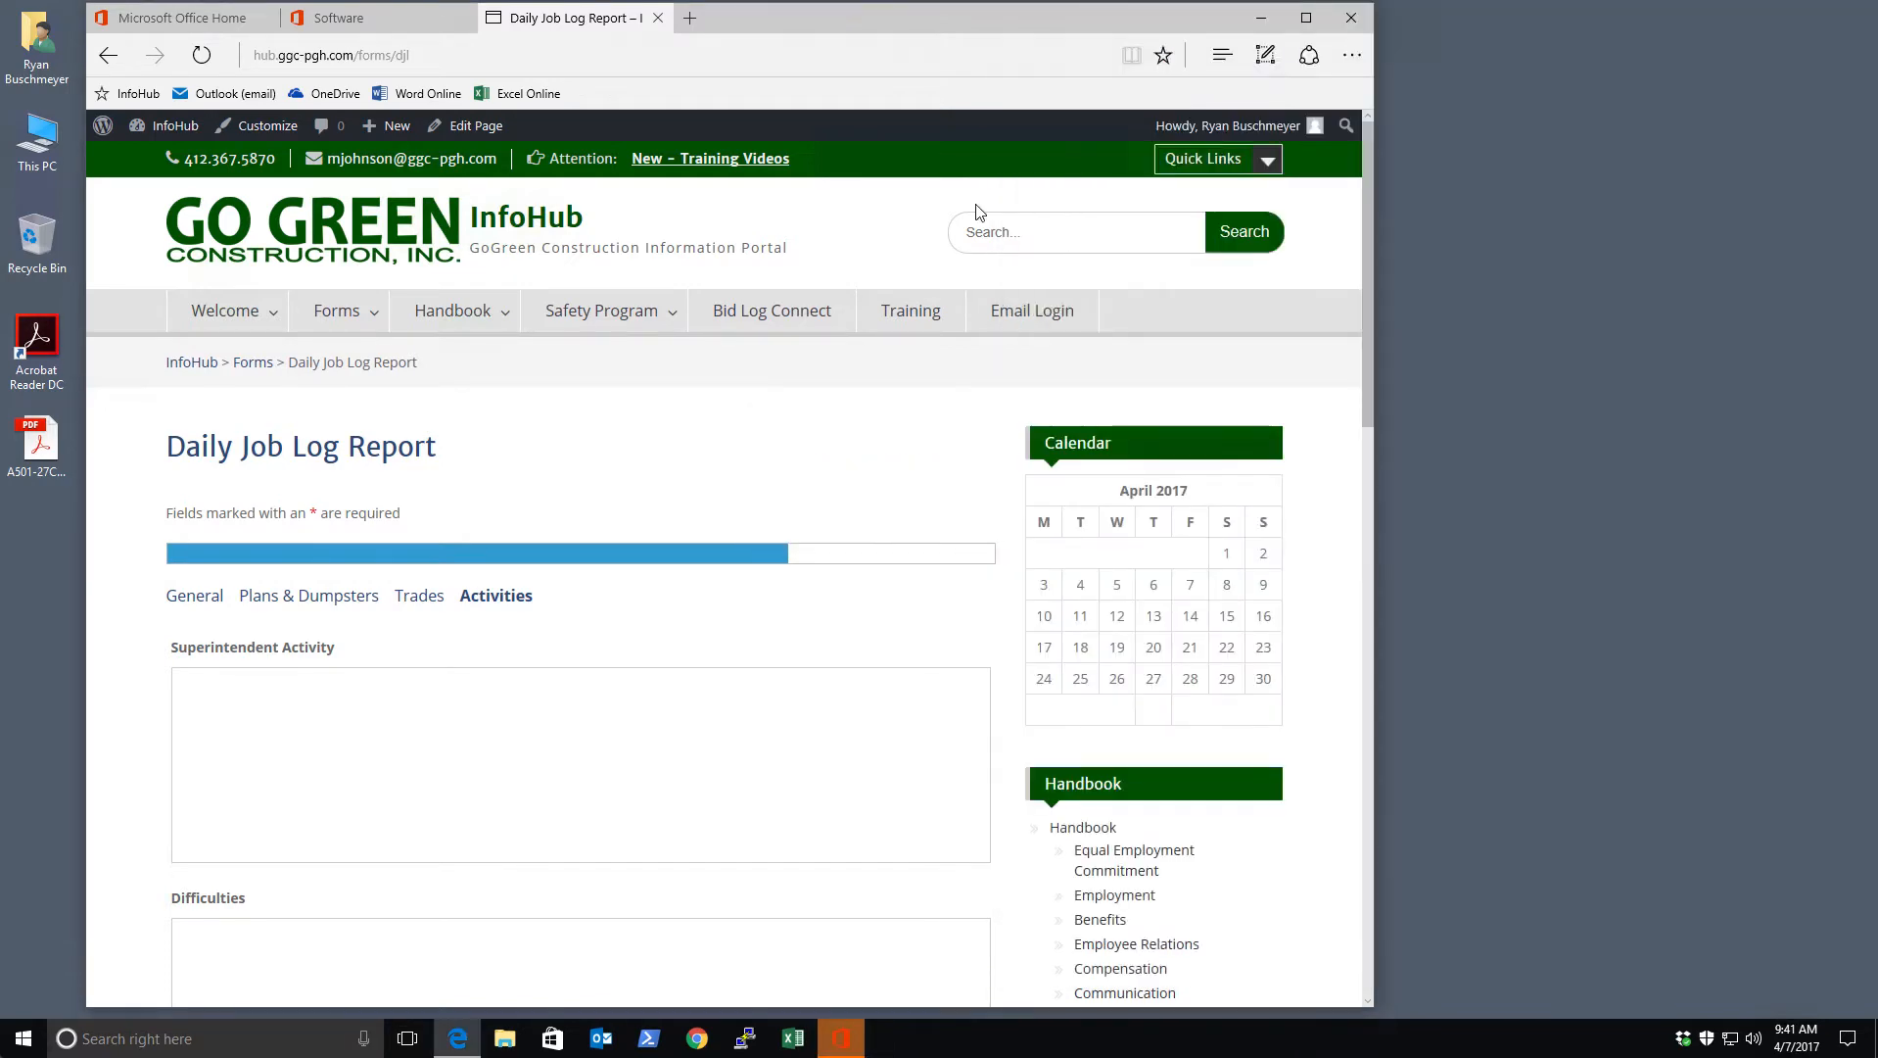
scroll(774, 764, down, 10)
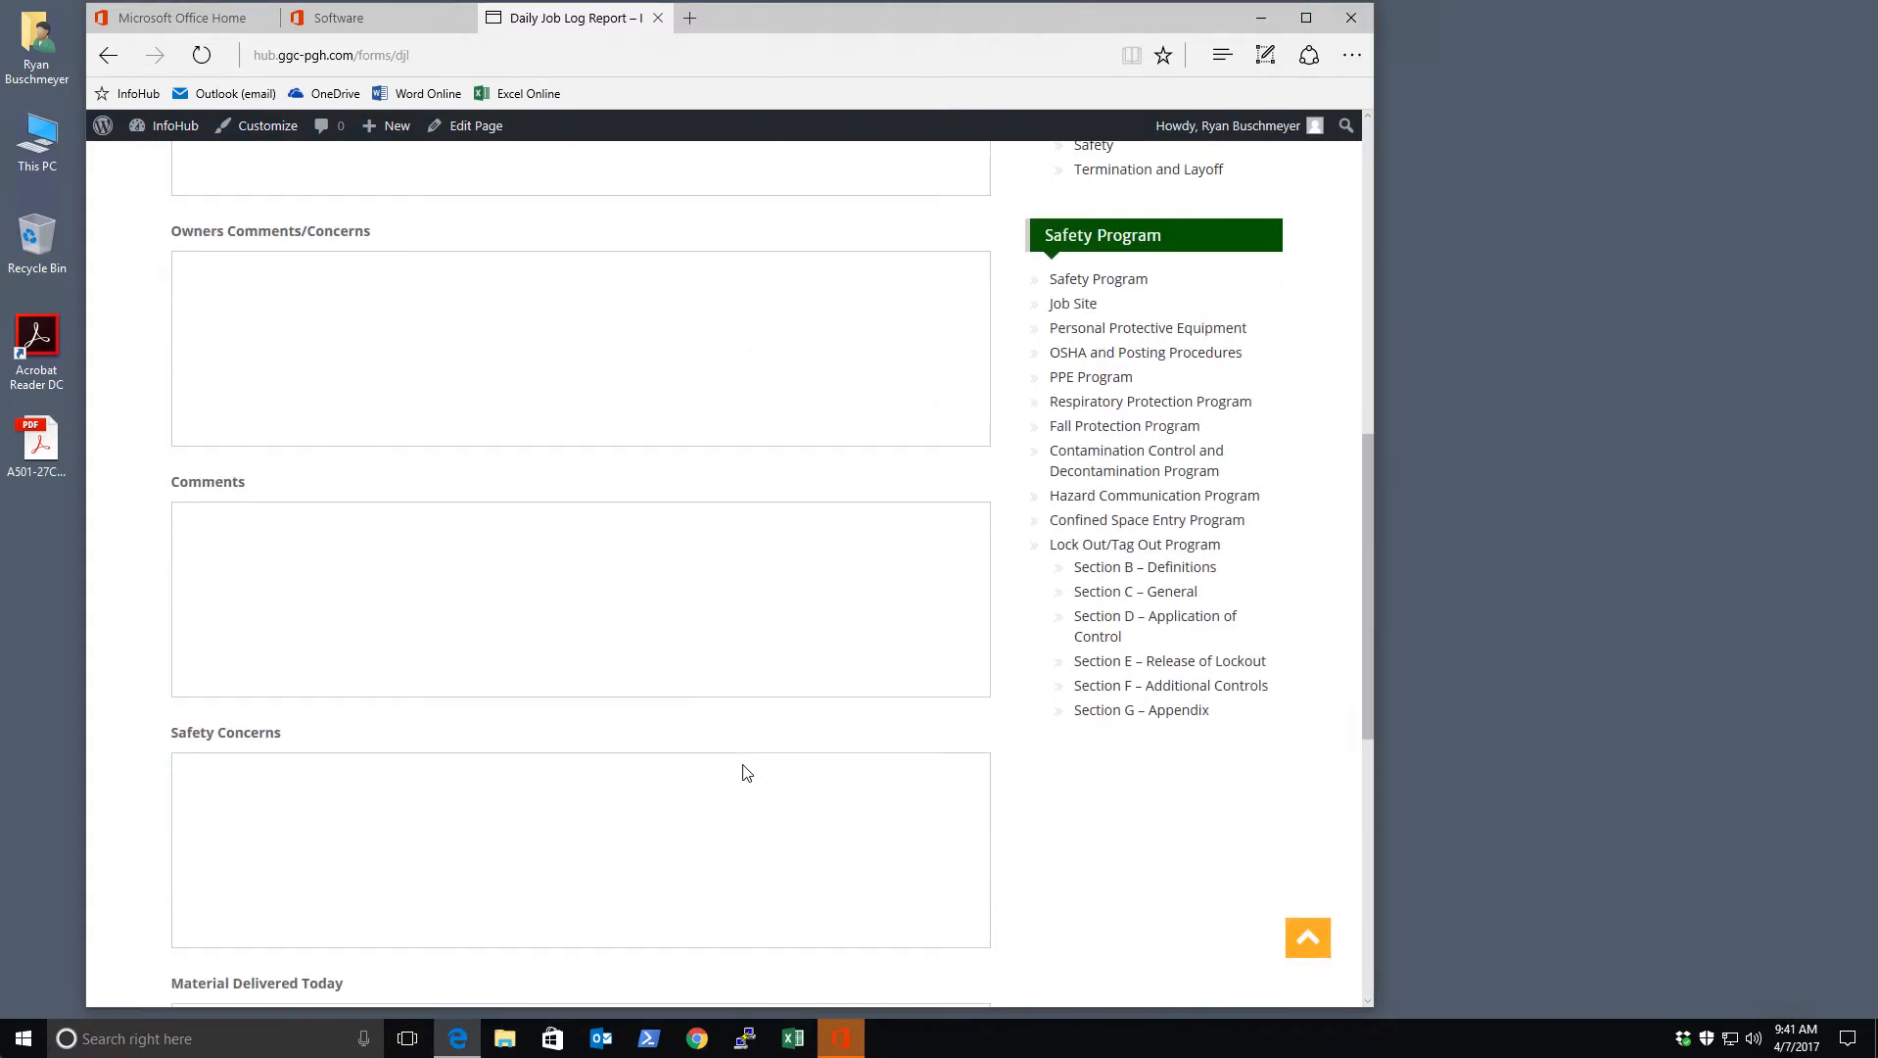
scroll(746, 774, up, 10)
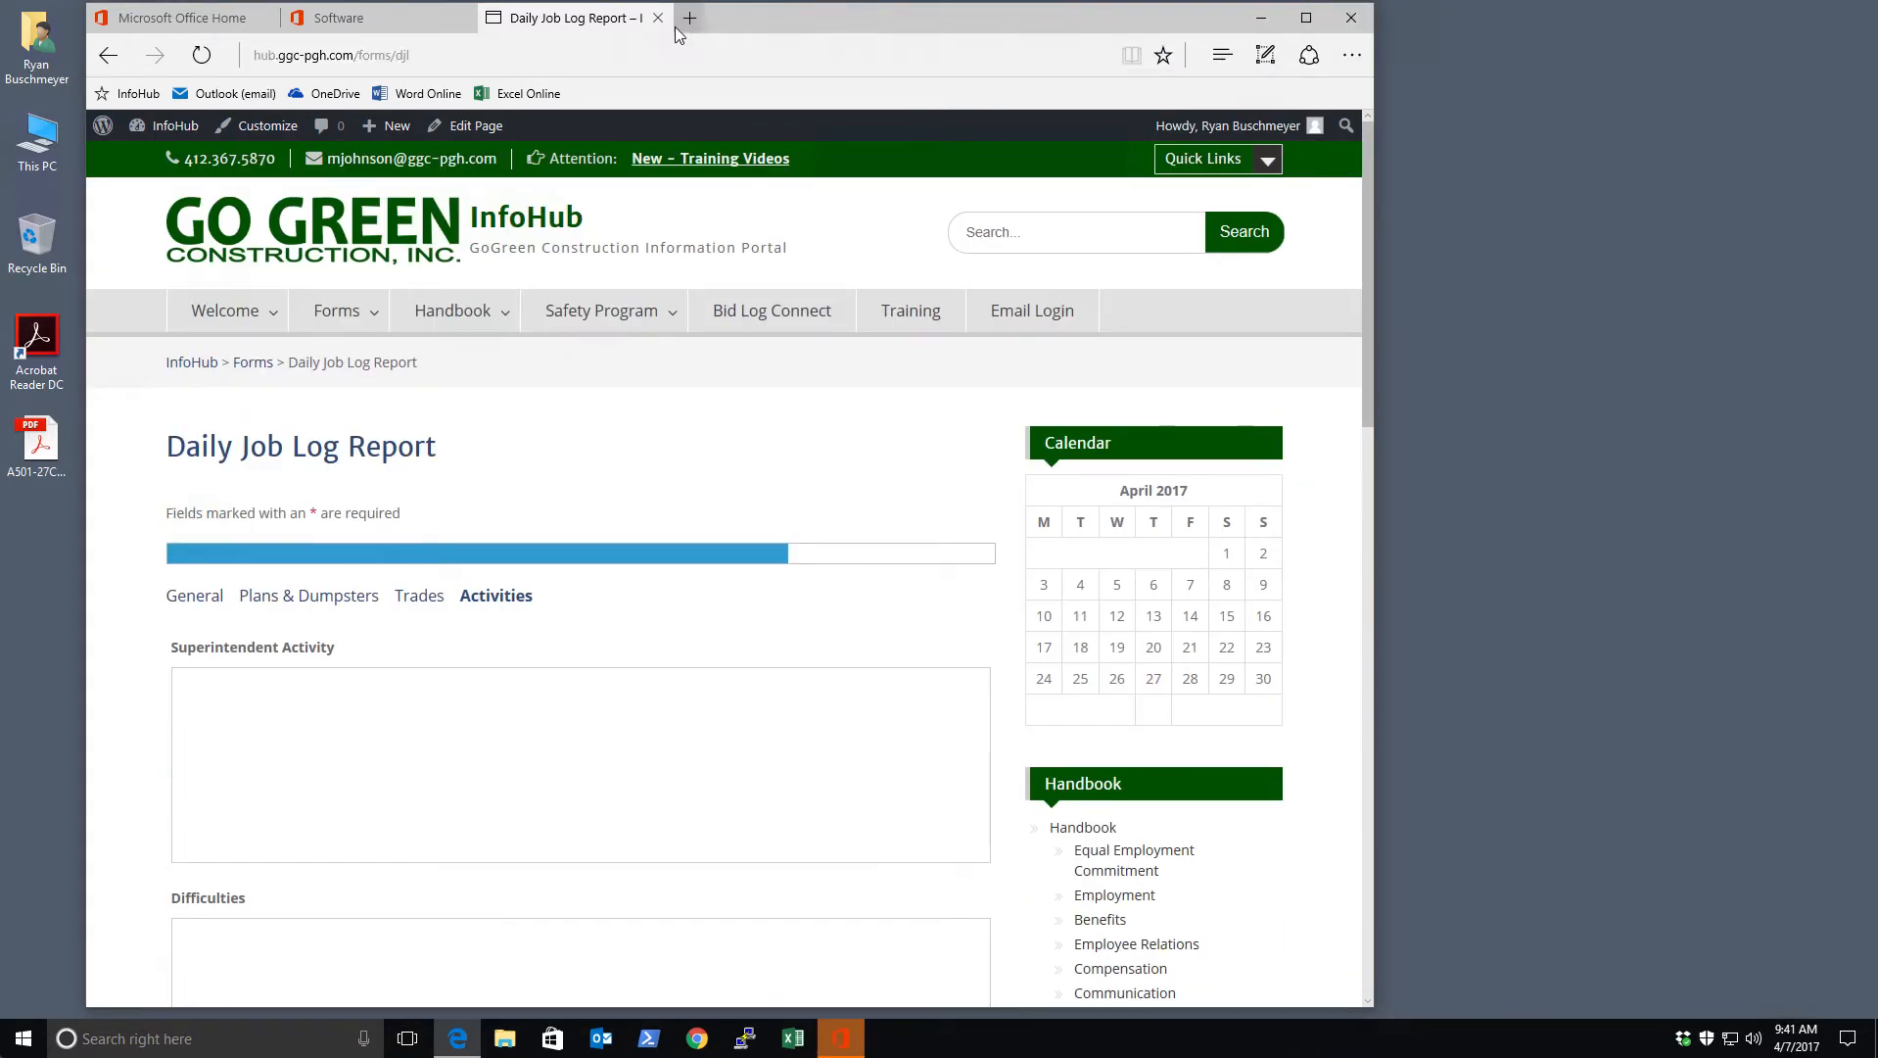
Close the report tab, dismiss both Office install notices, and close Edge with all tabs
click(658, 18)
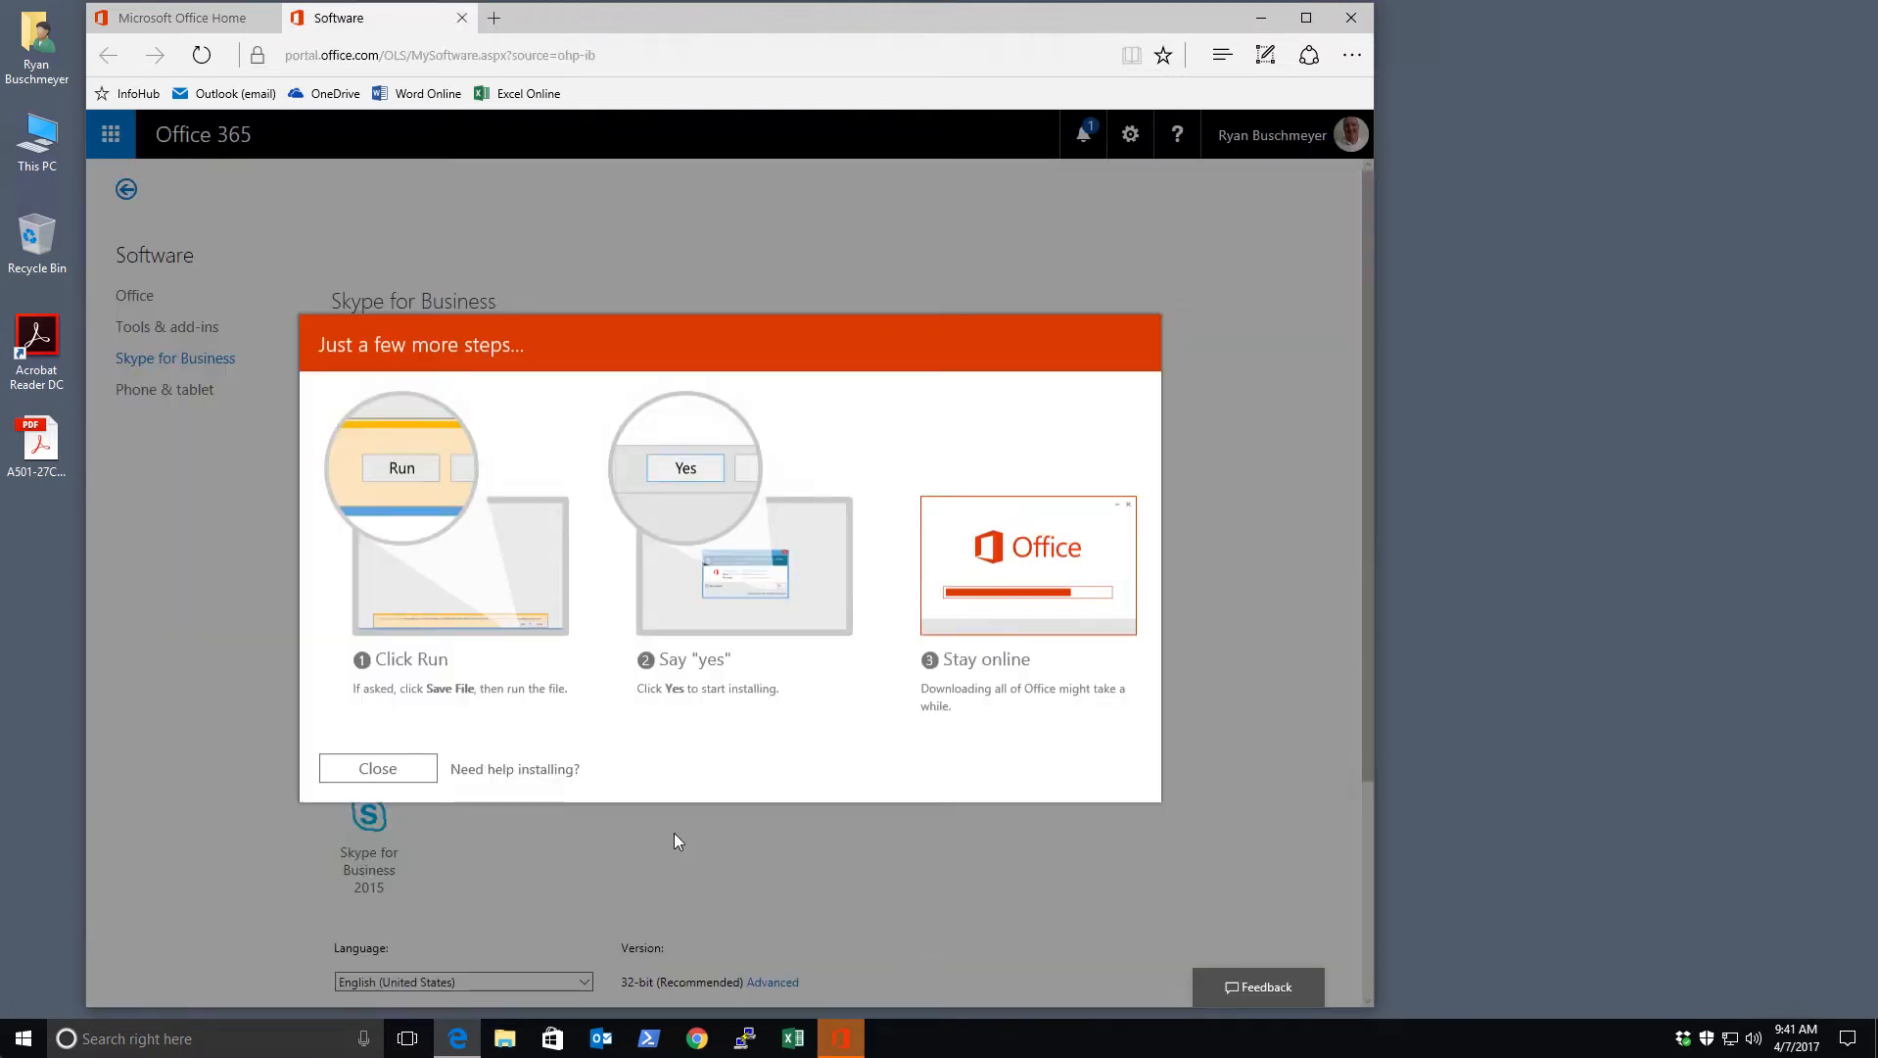
click(401, 768)
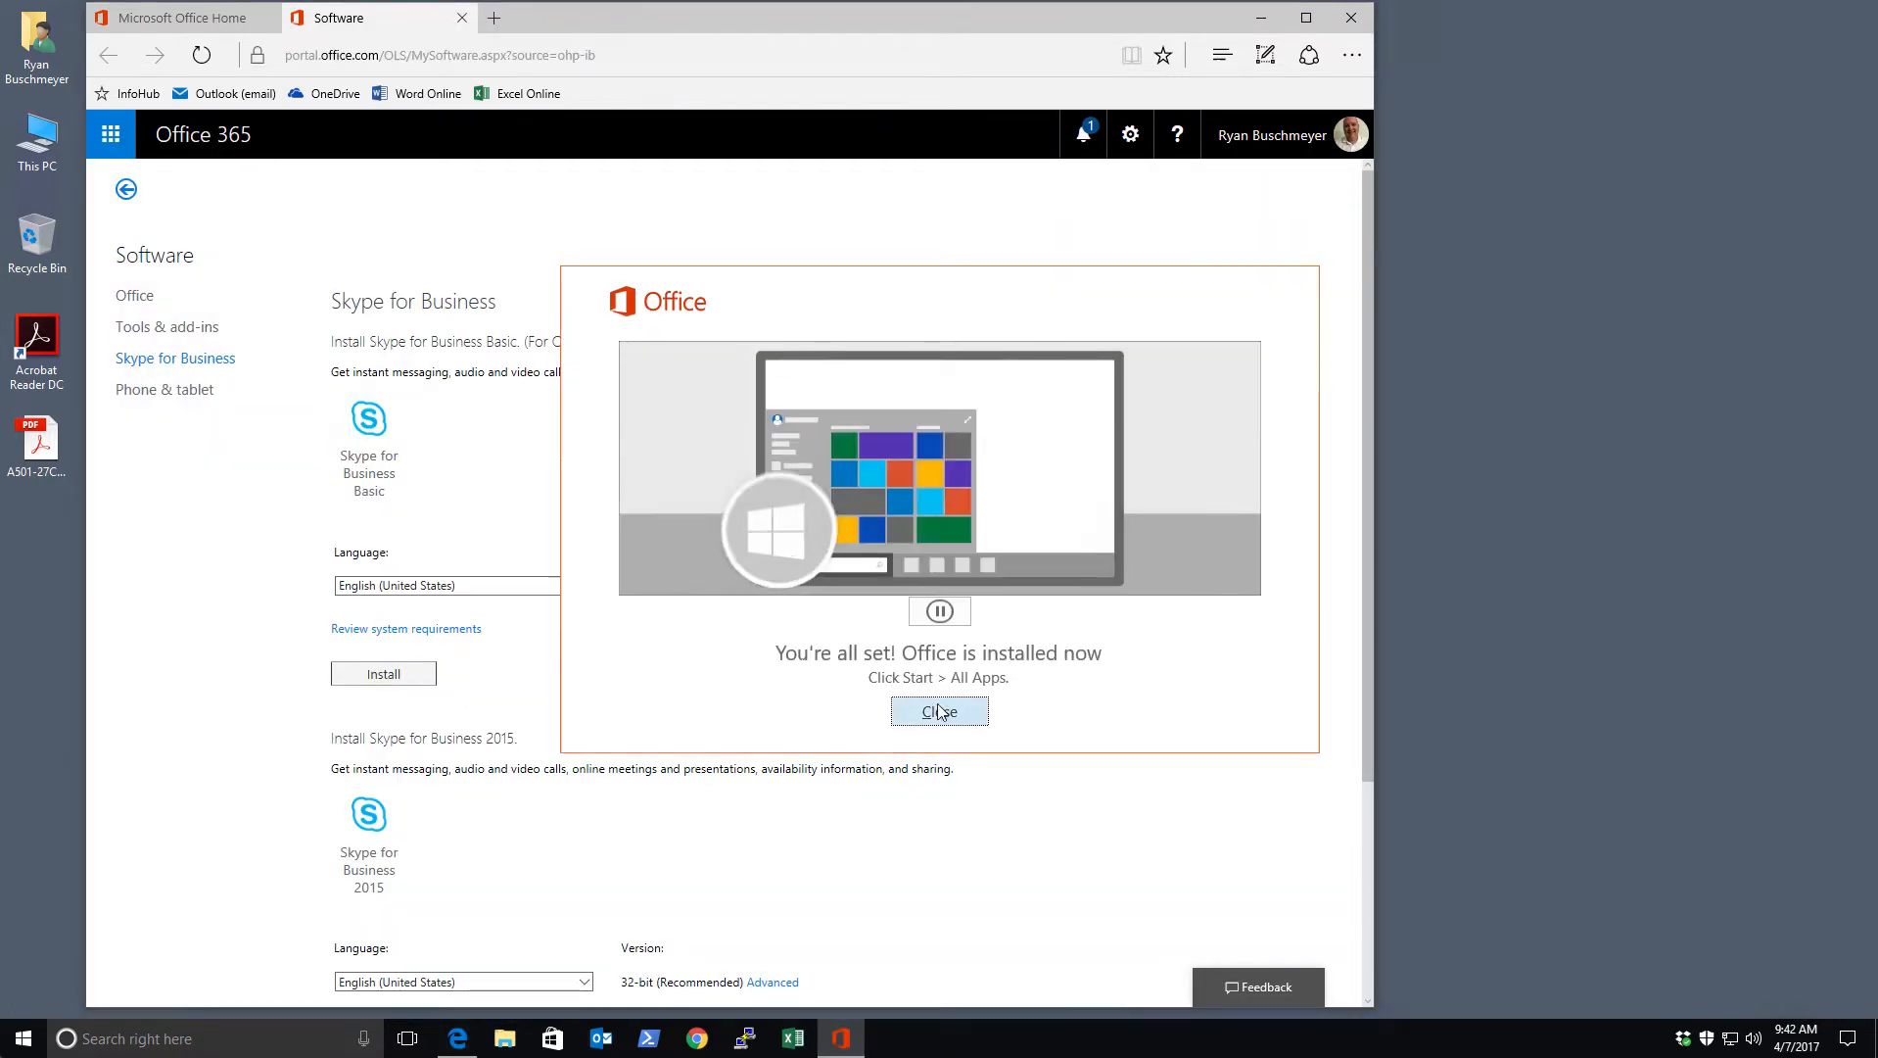
click(939, 712)
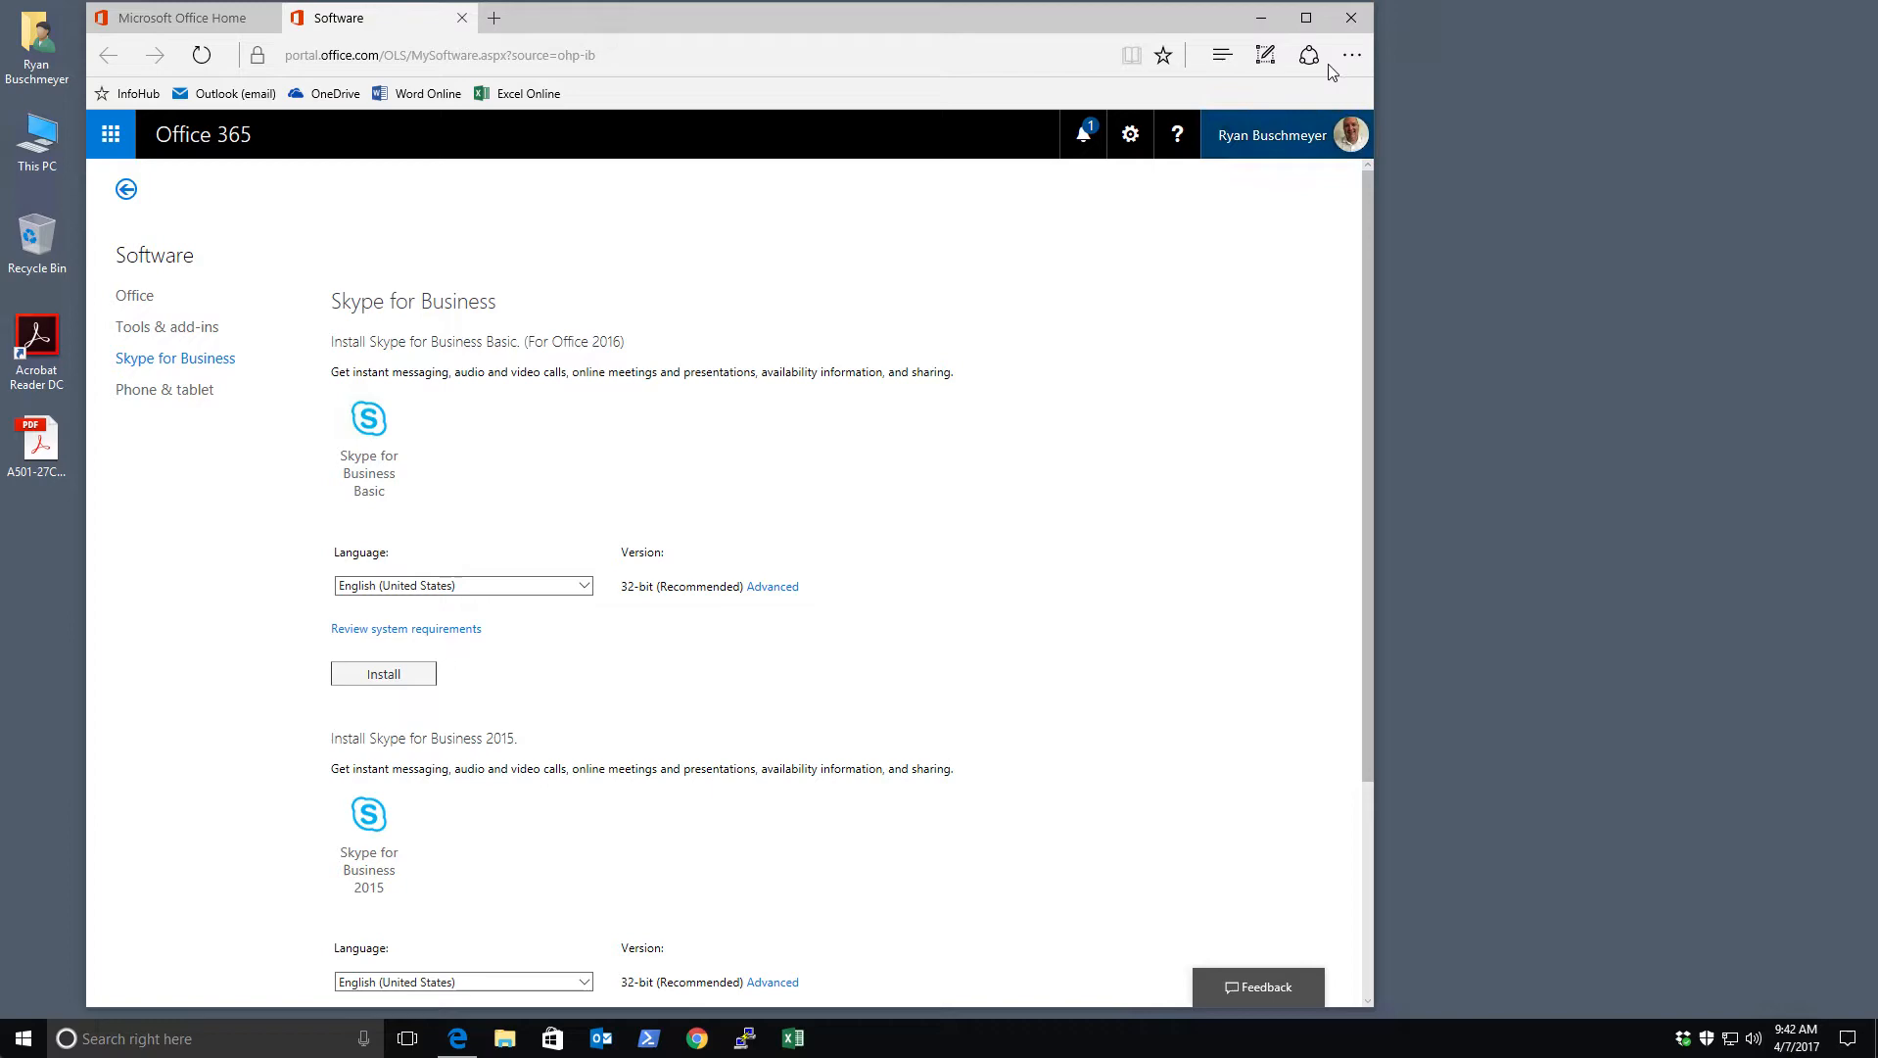
click(1352, 17)
click(583, 560)
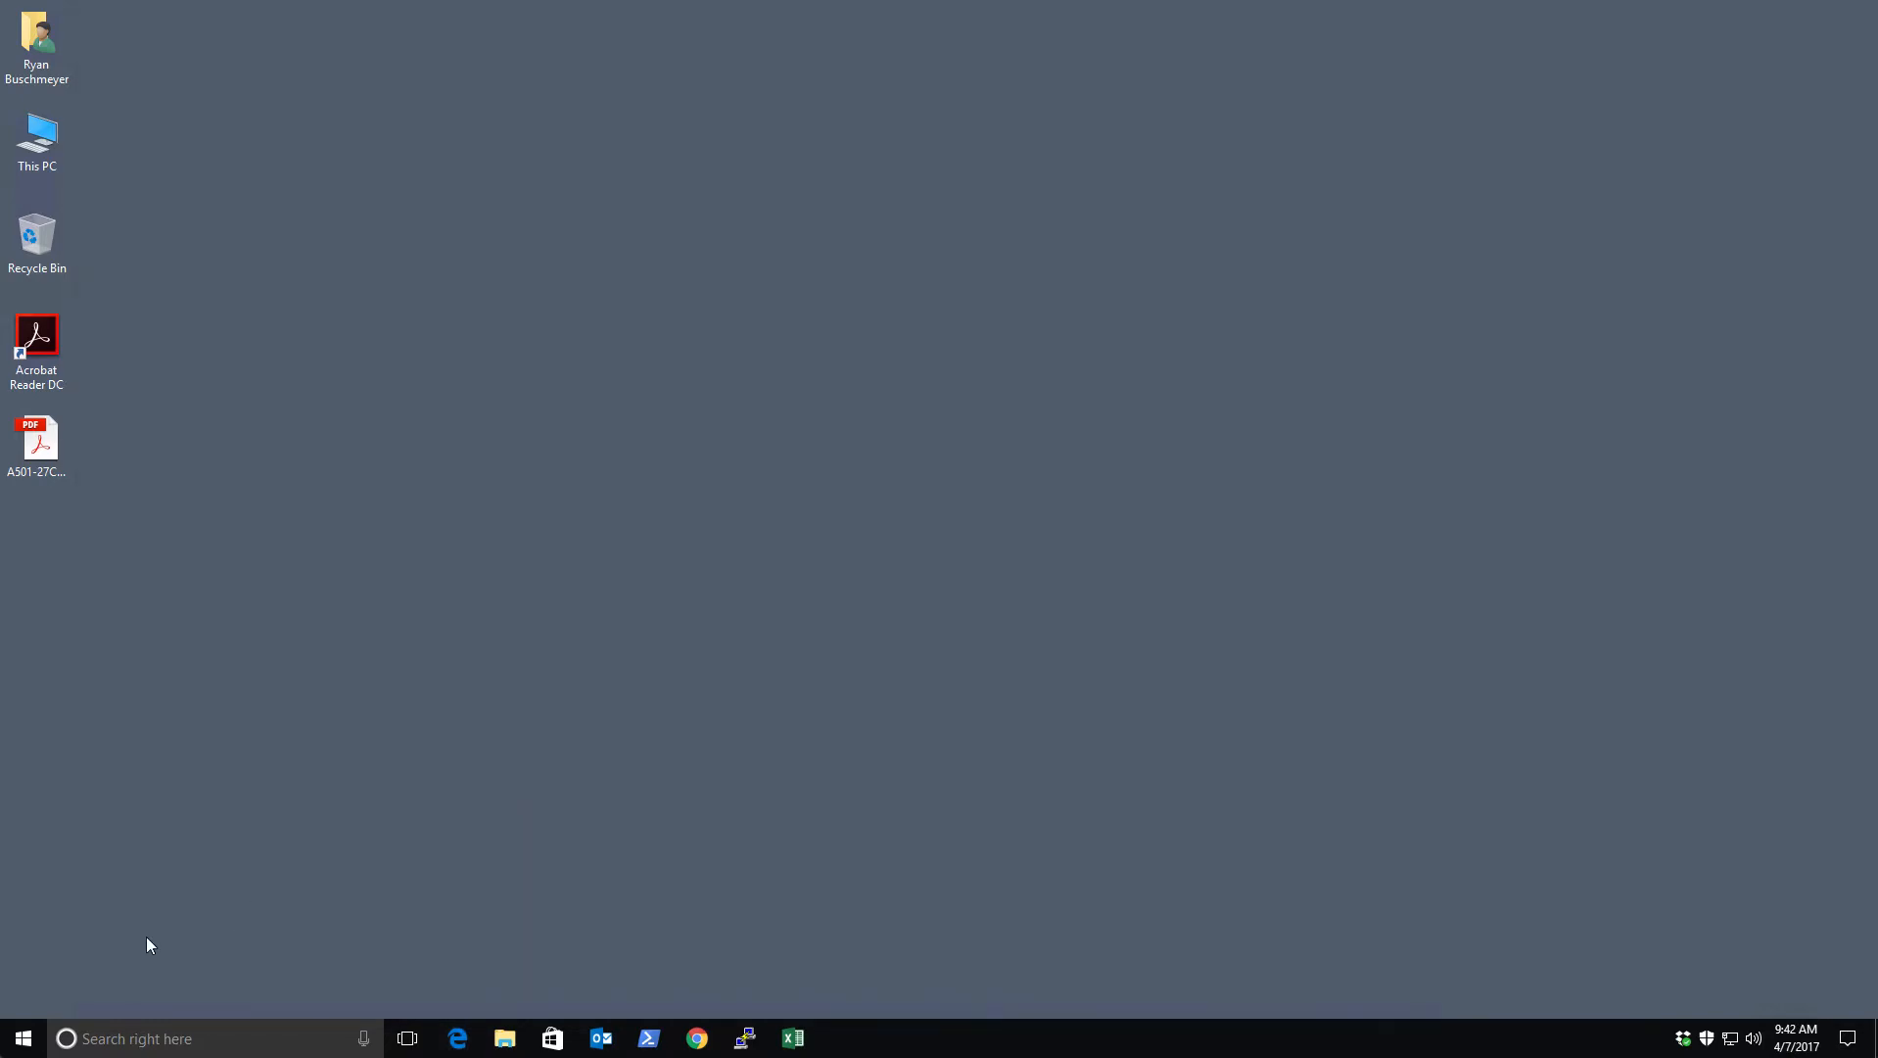
Launch Skype for Business 2016 from the S section of the Start menu app list
click(21, 1038)
scroll(161, 771, down, 5)
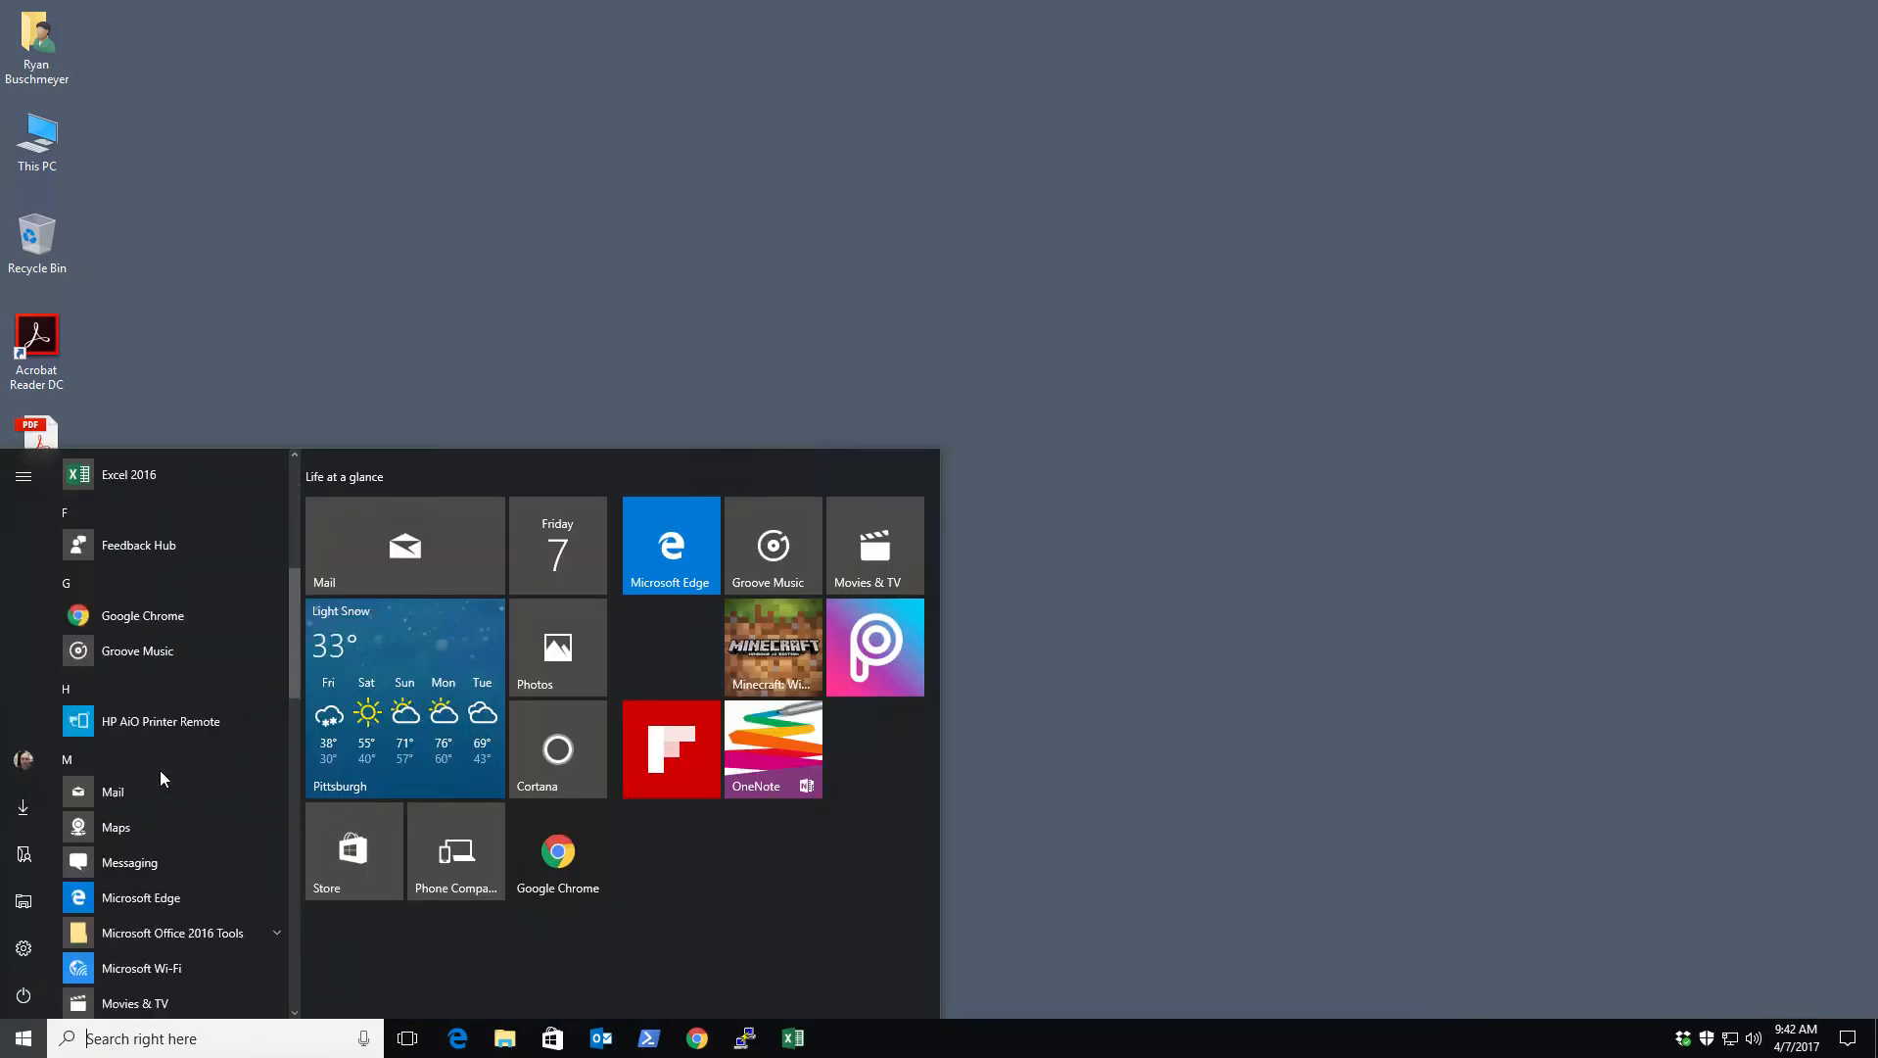
scroll(160, 772, down, 8)
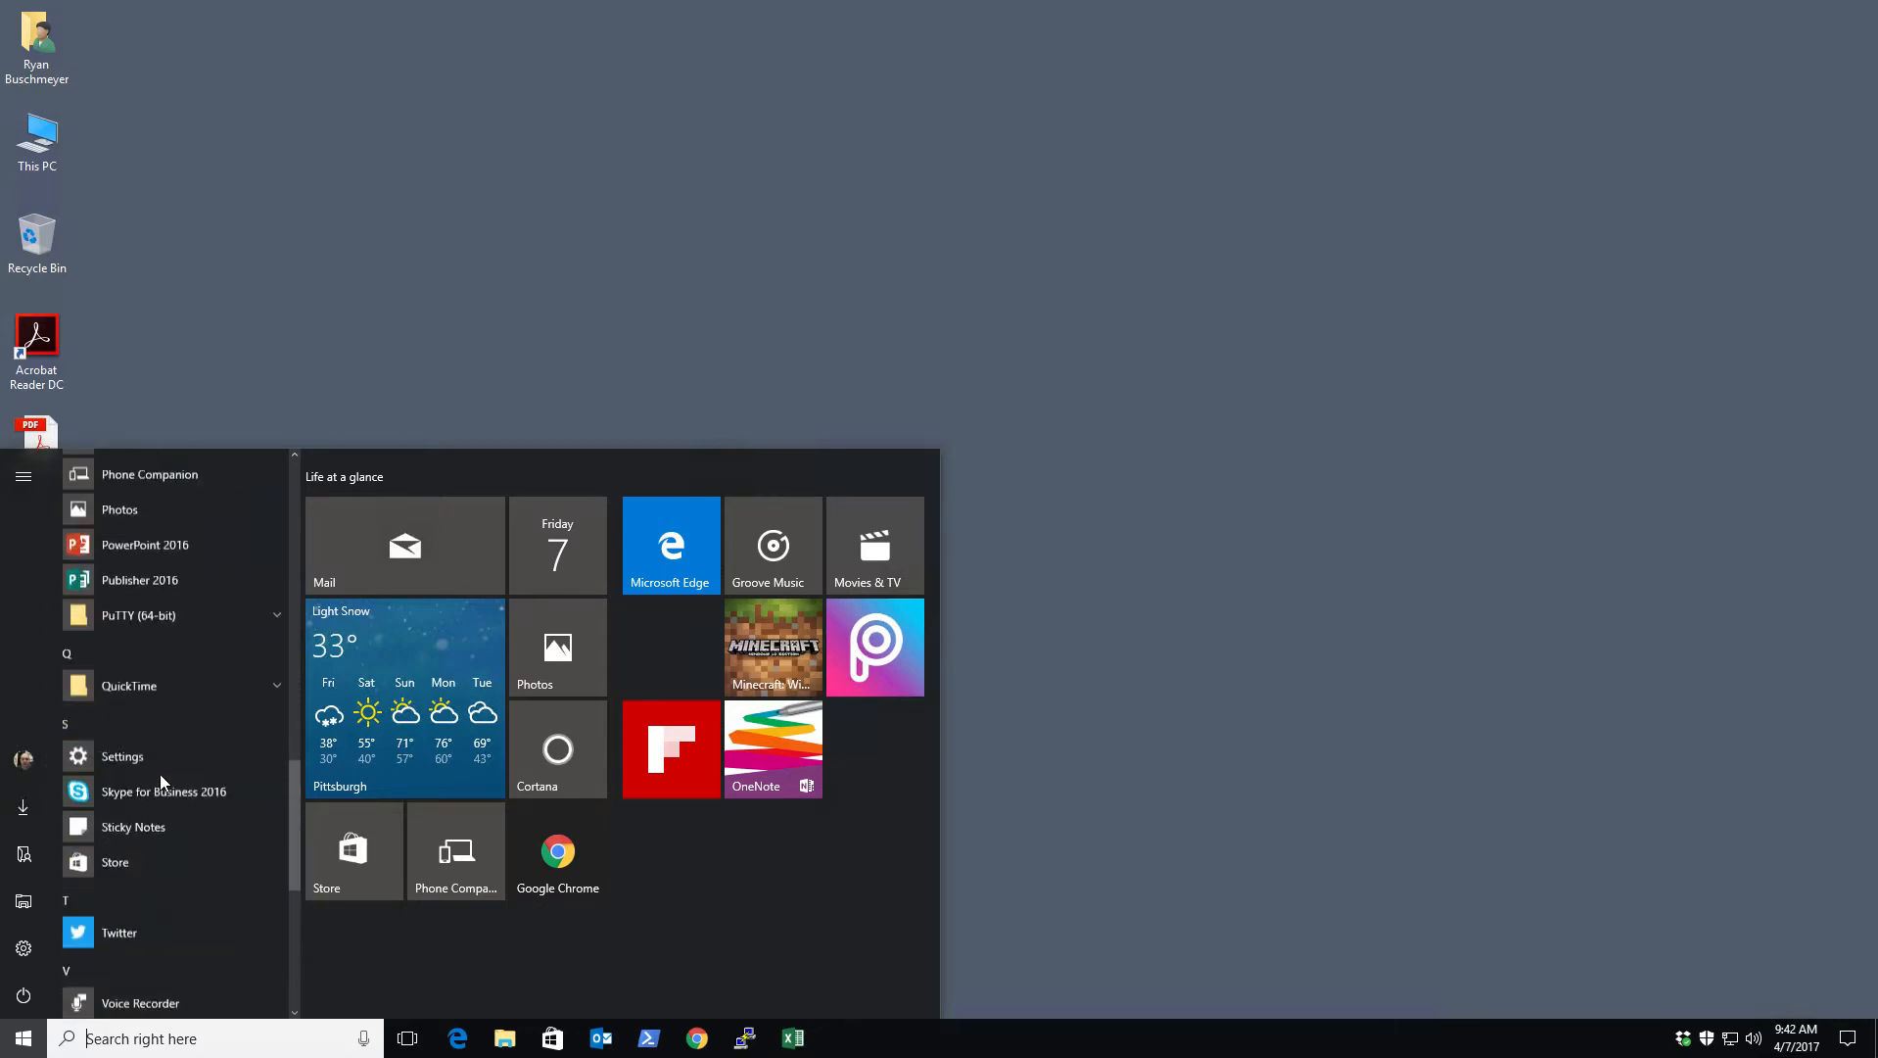
scroll(159, 774, down, 3)
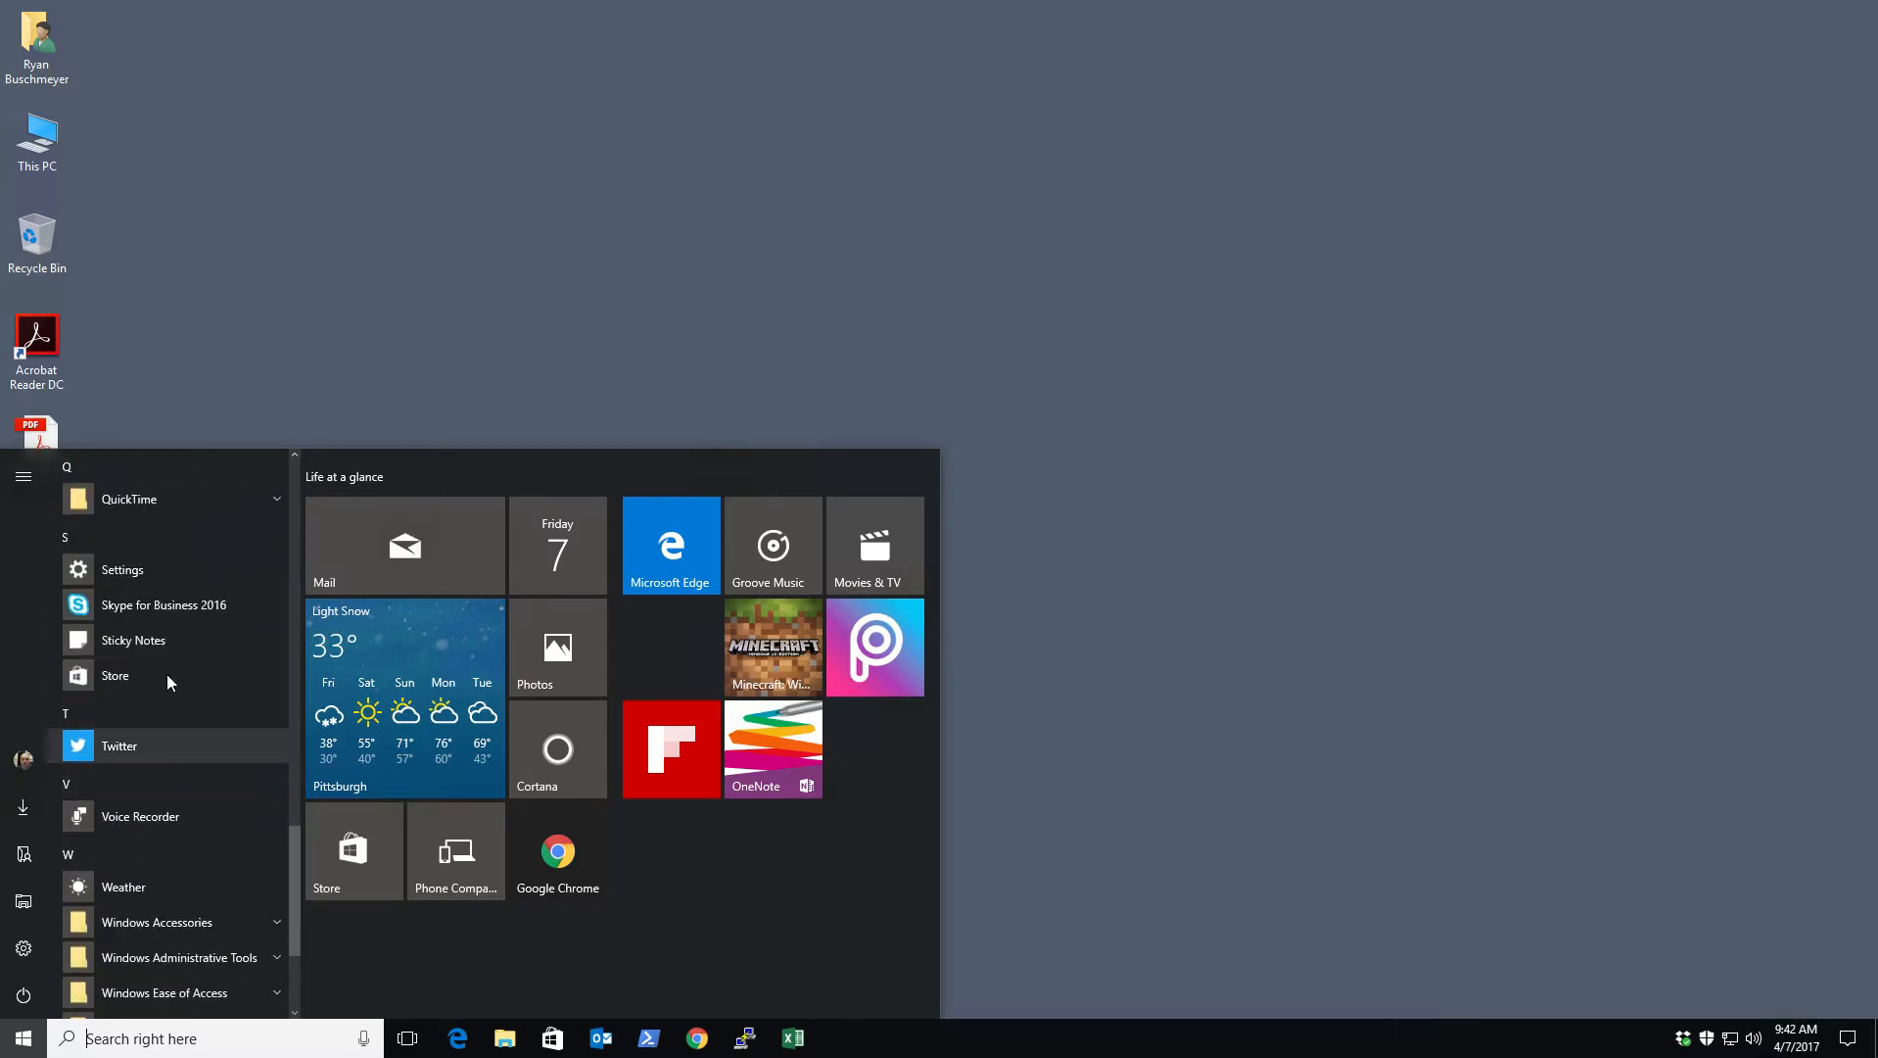
click(152, 604)
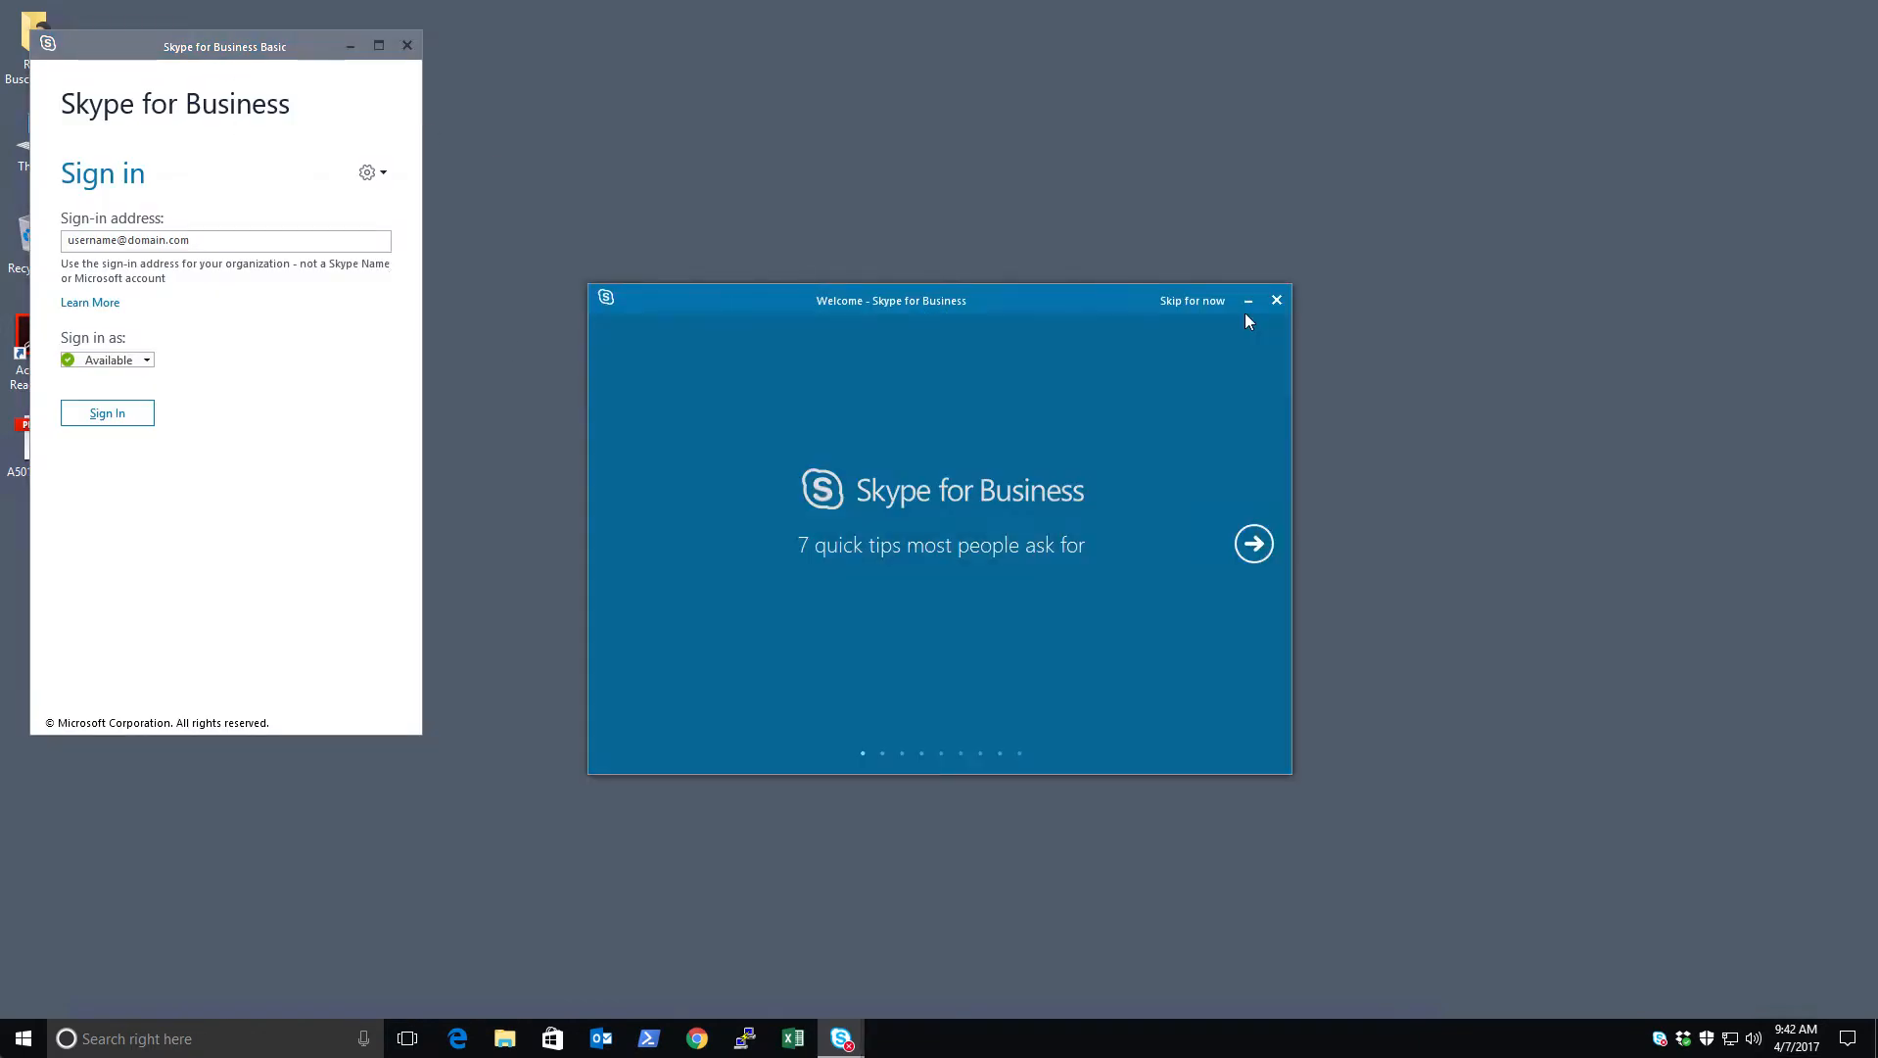
Skip the welcome tips and replace the placeholder with the work sign-in address
click(1180, 302)
drag(171, 58, 443, 48)
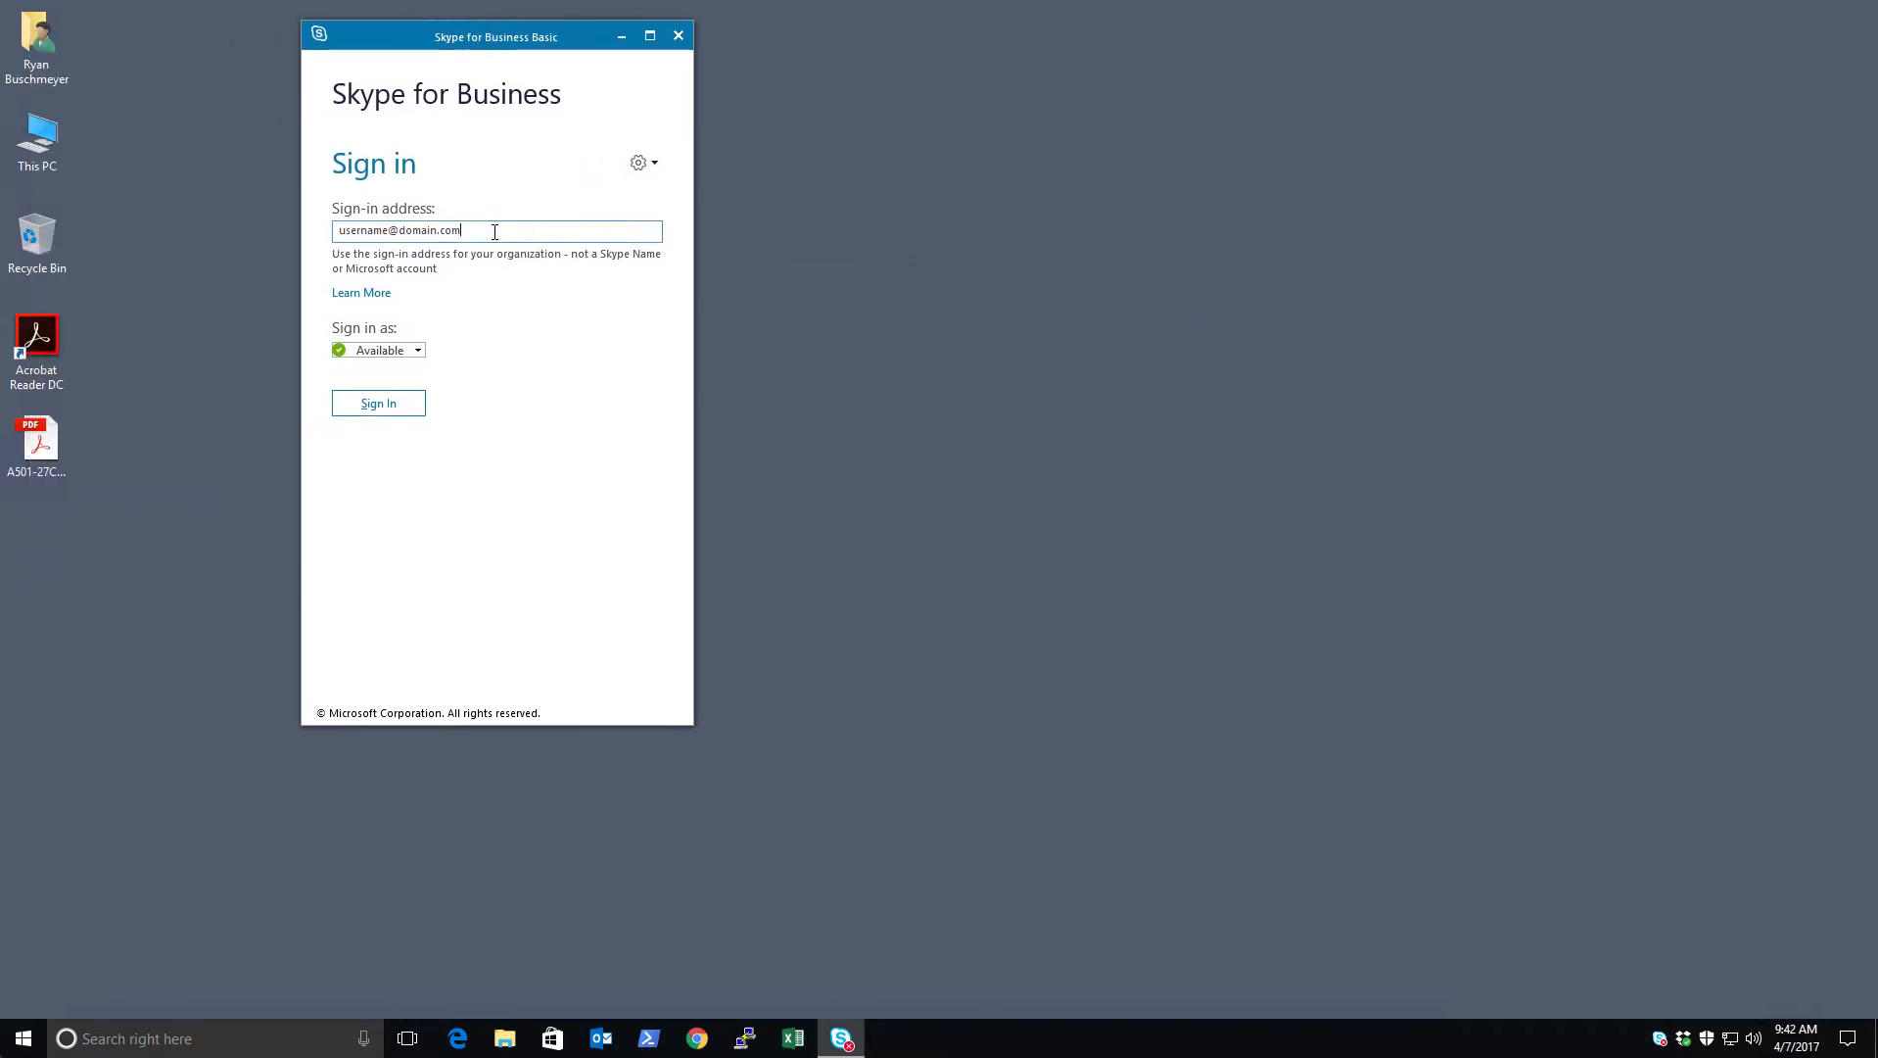
drag(461, 232, 313, 224)
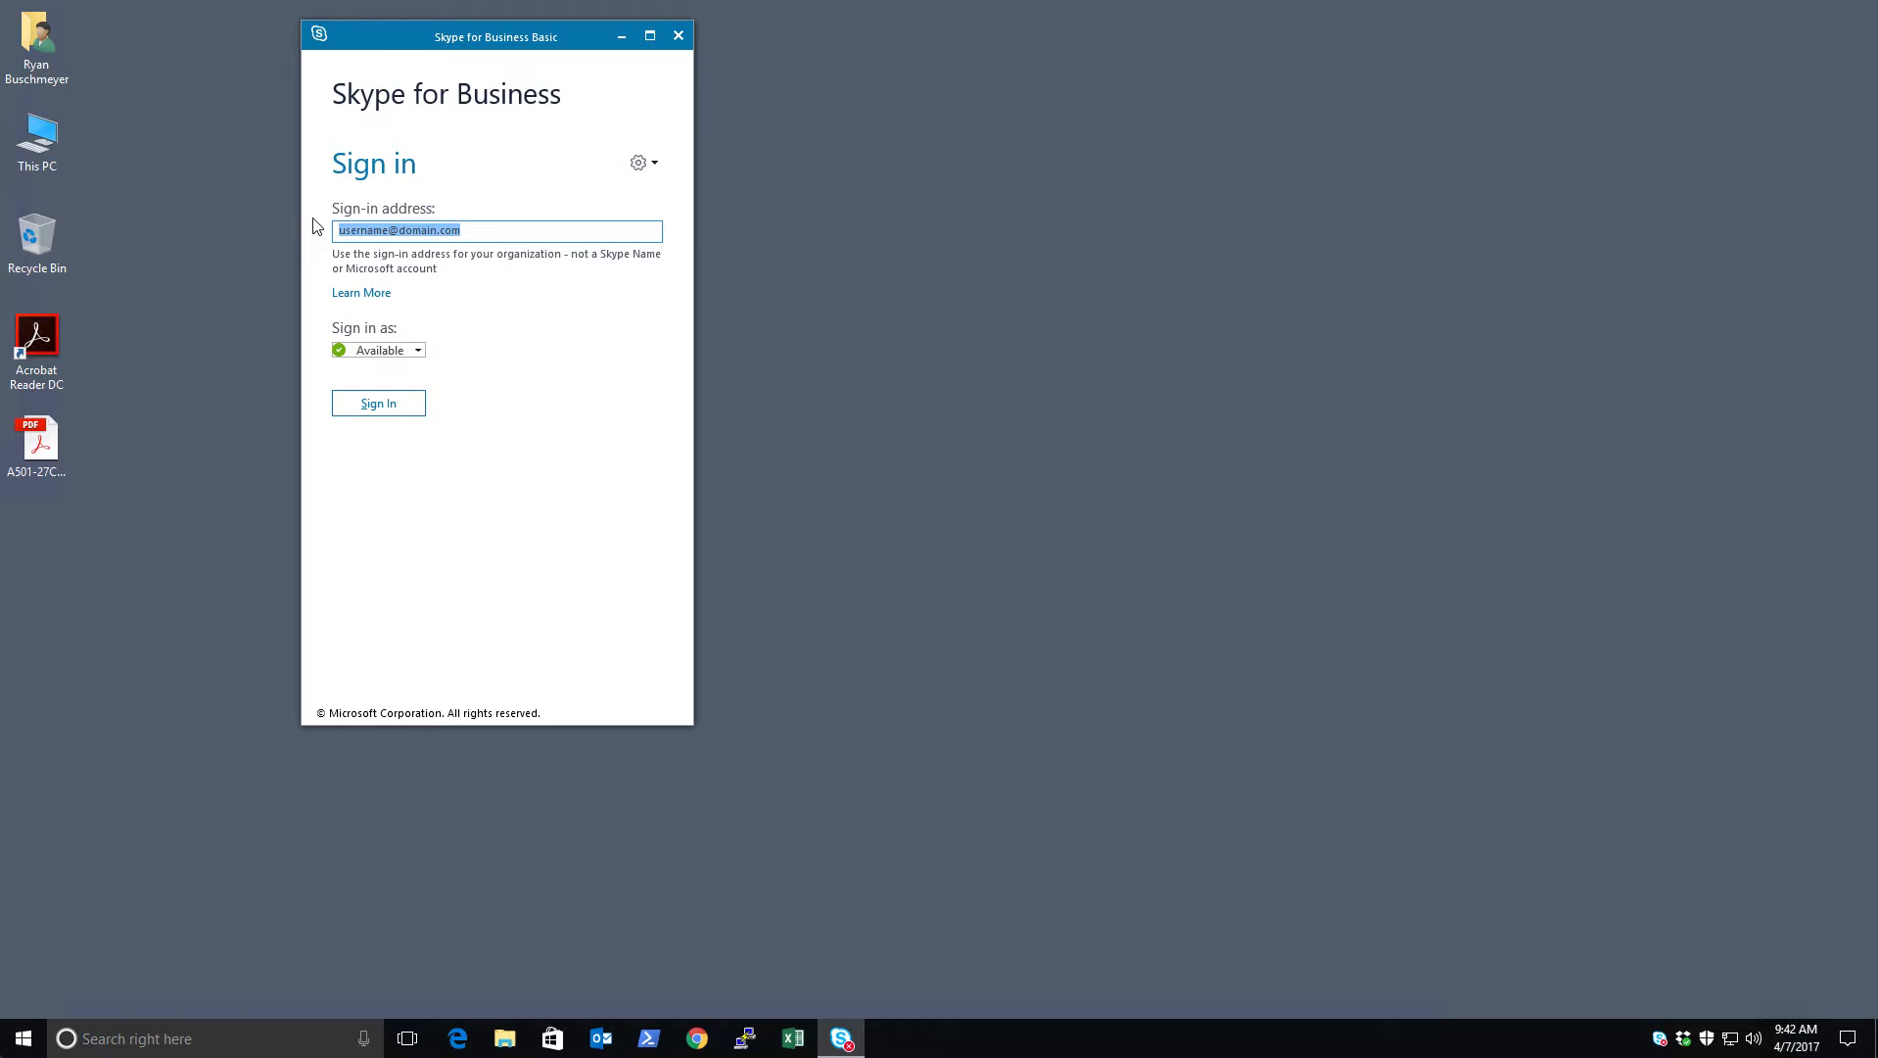
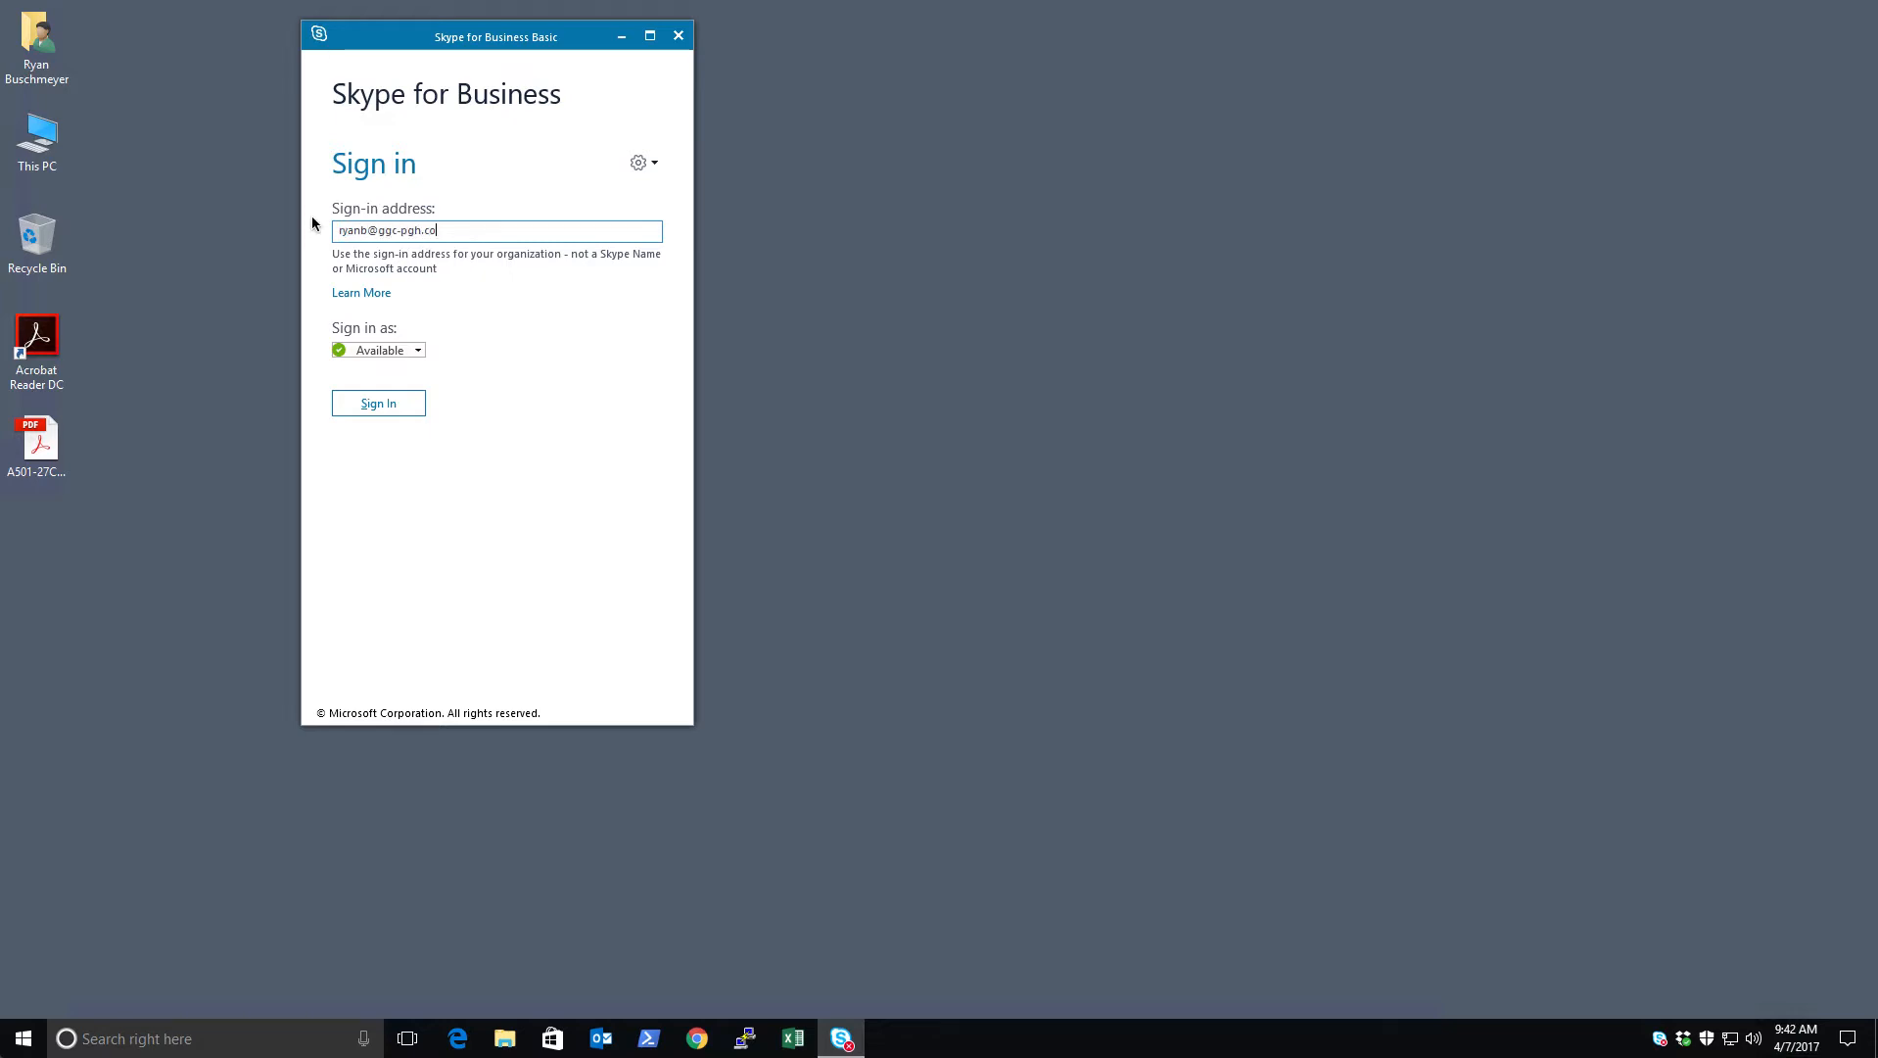
click(390, 408)
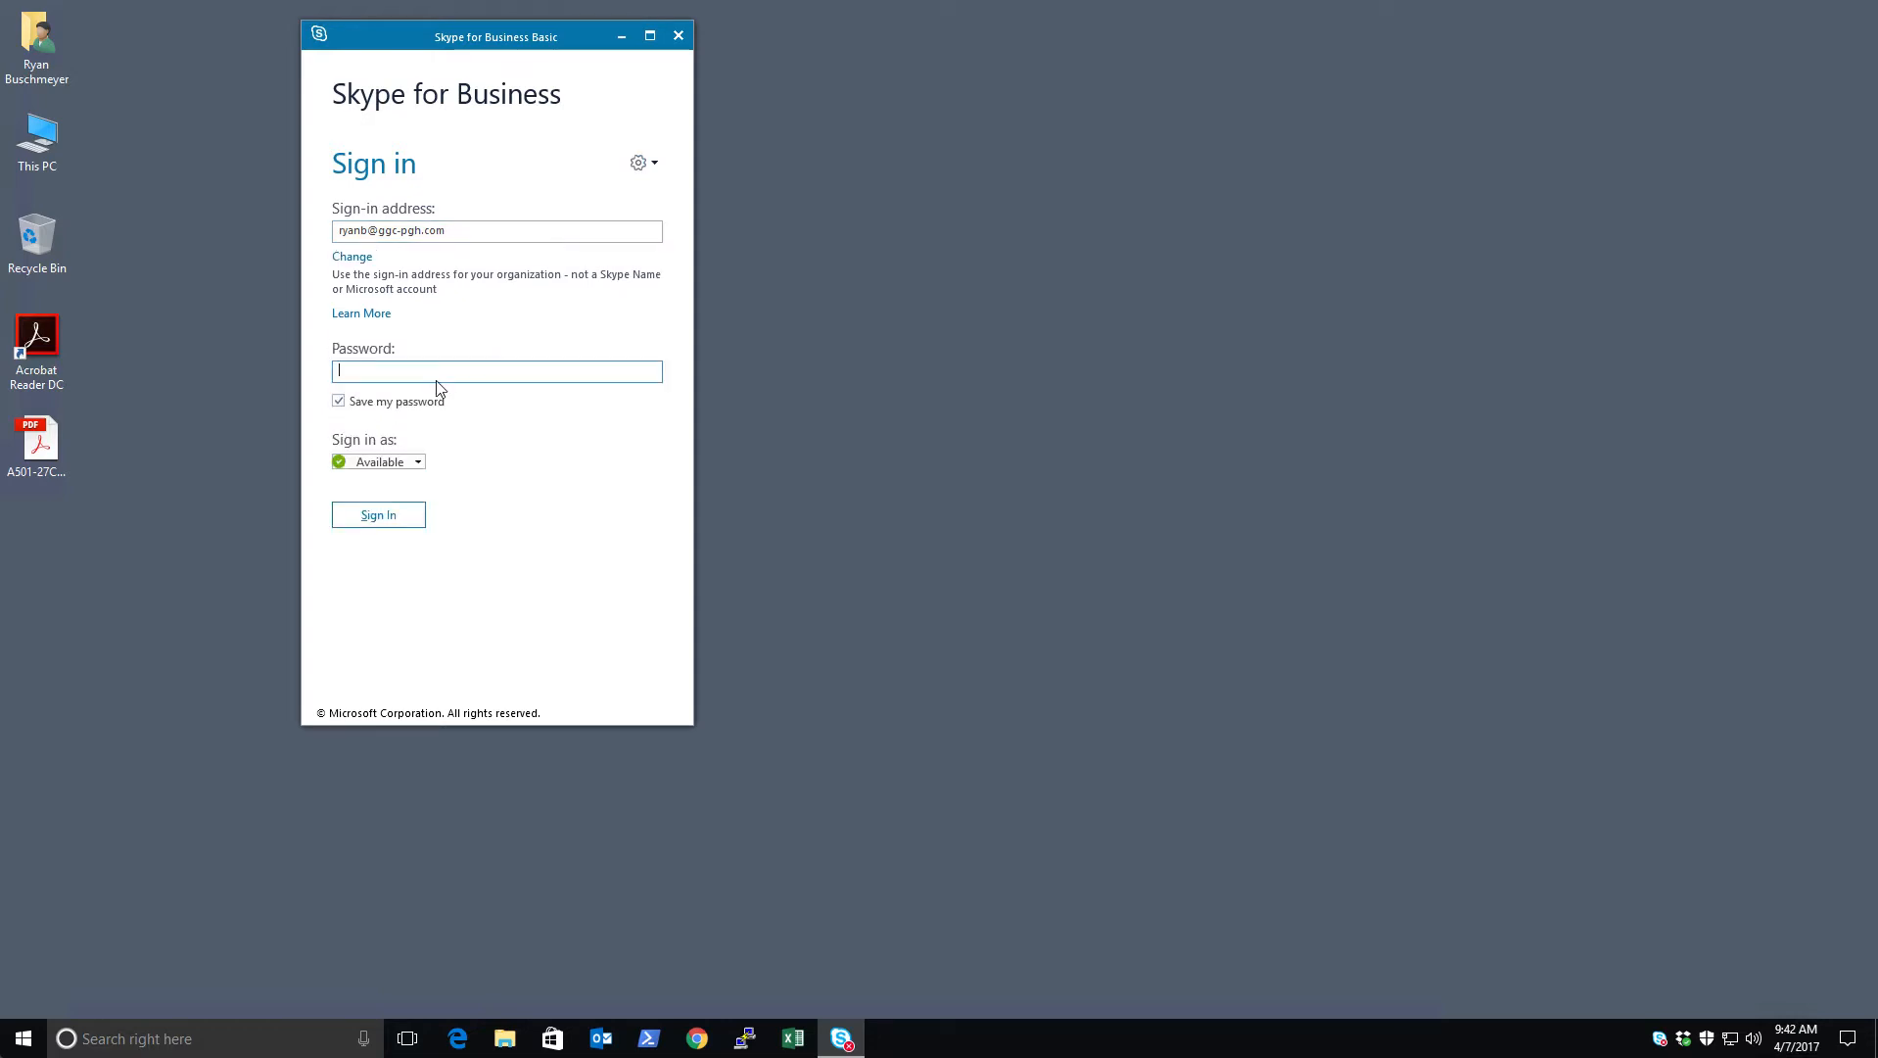
Enter the account password to sign in, then answer the save-info and usage-data prompts
text(***********)
key(Return)
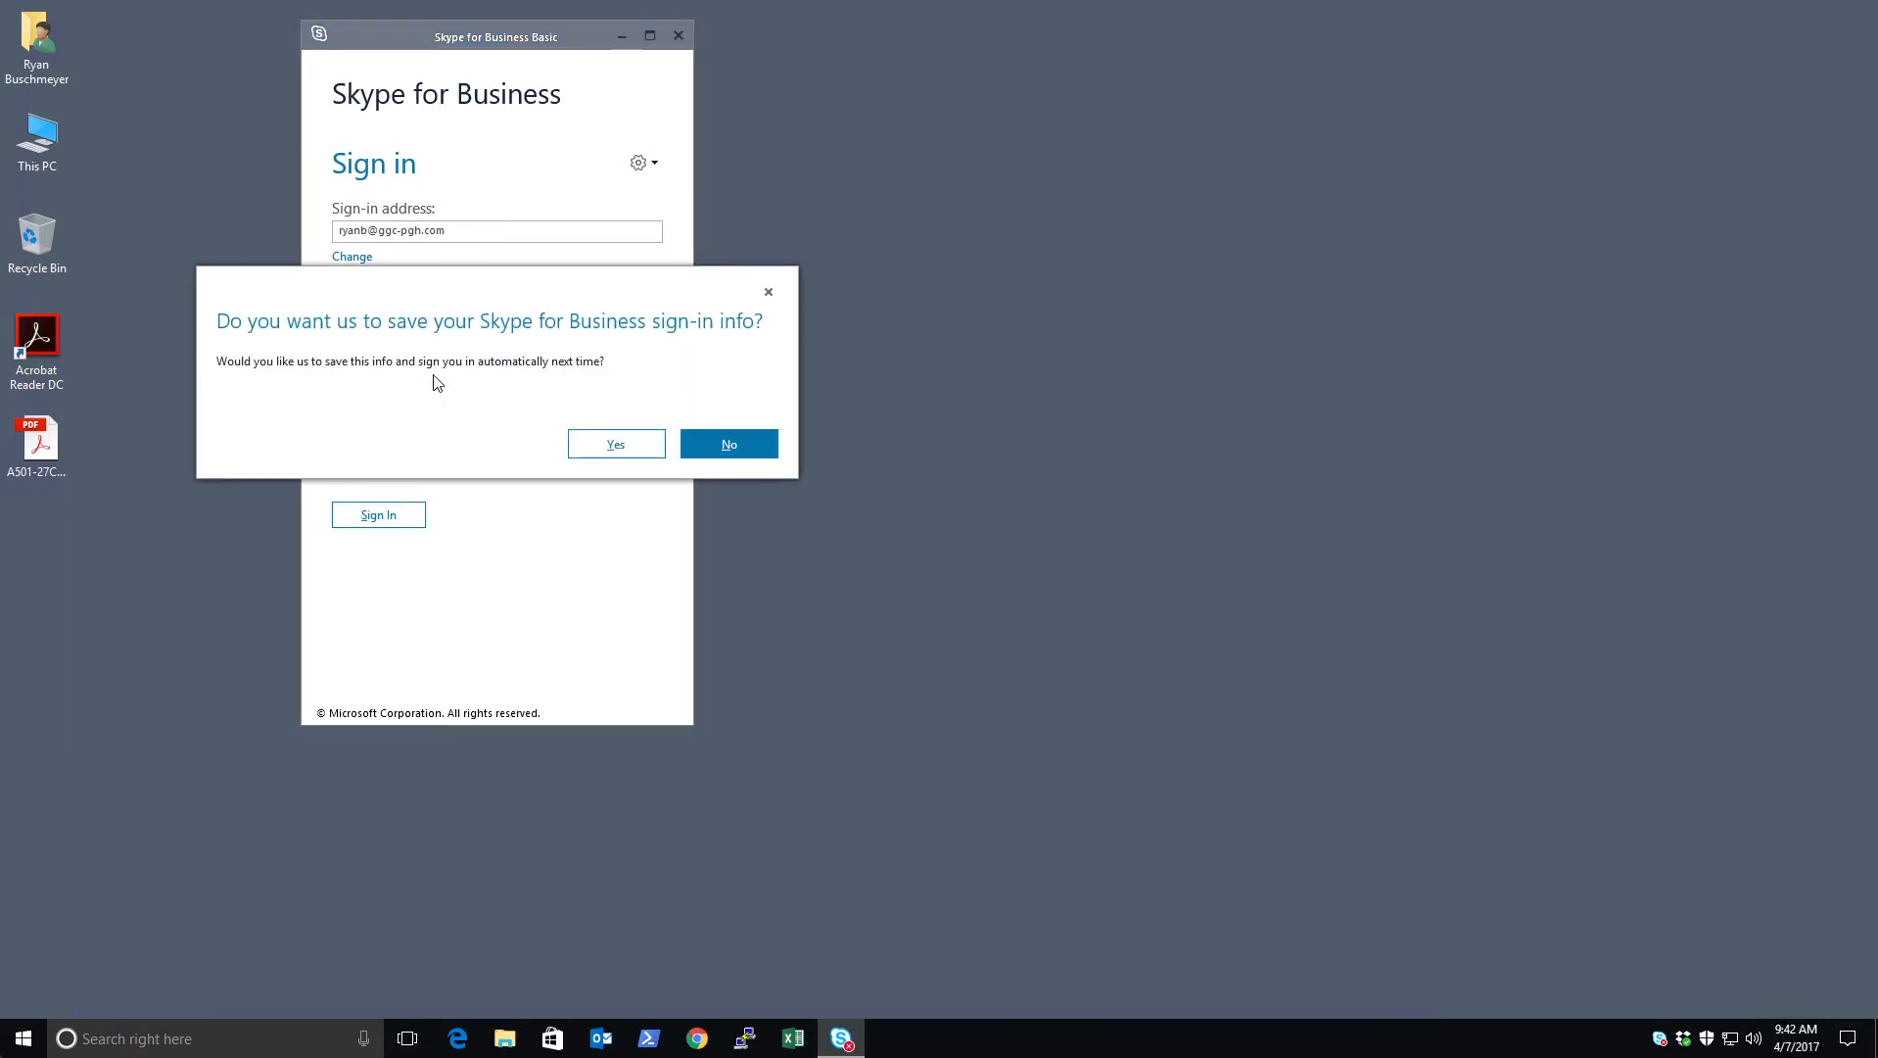
click(617, 445)
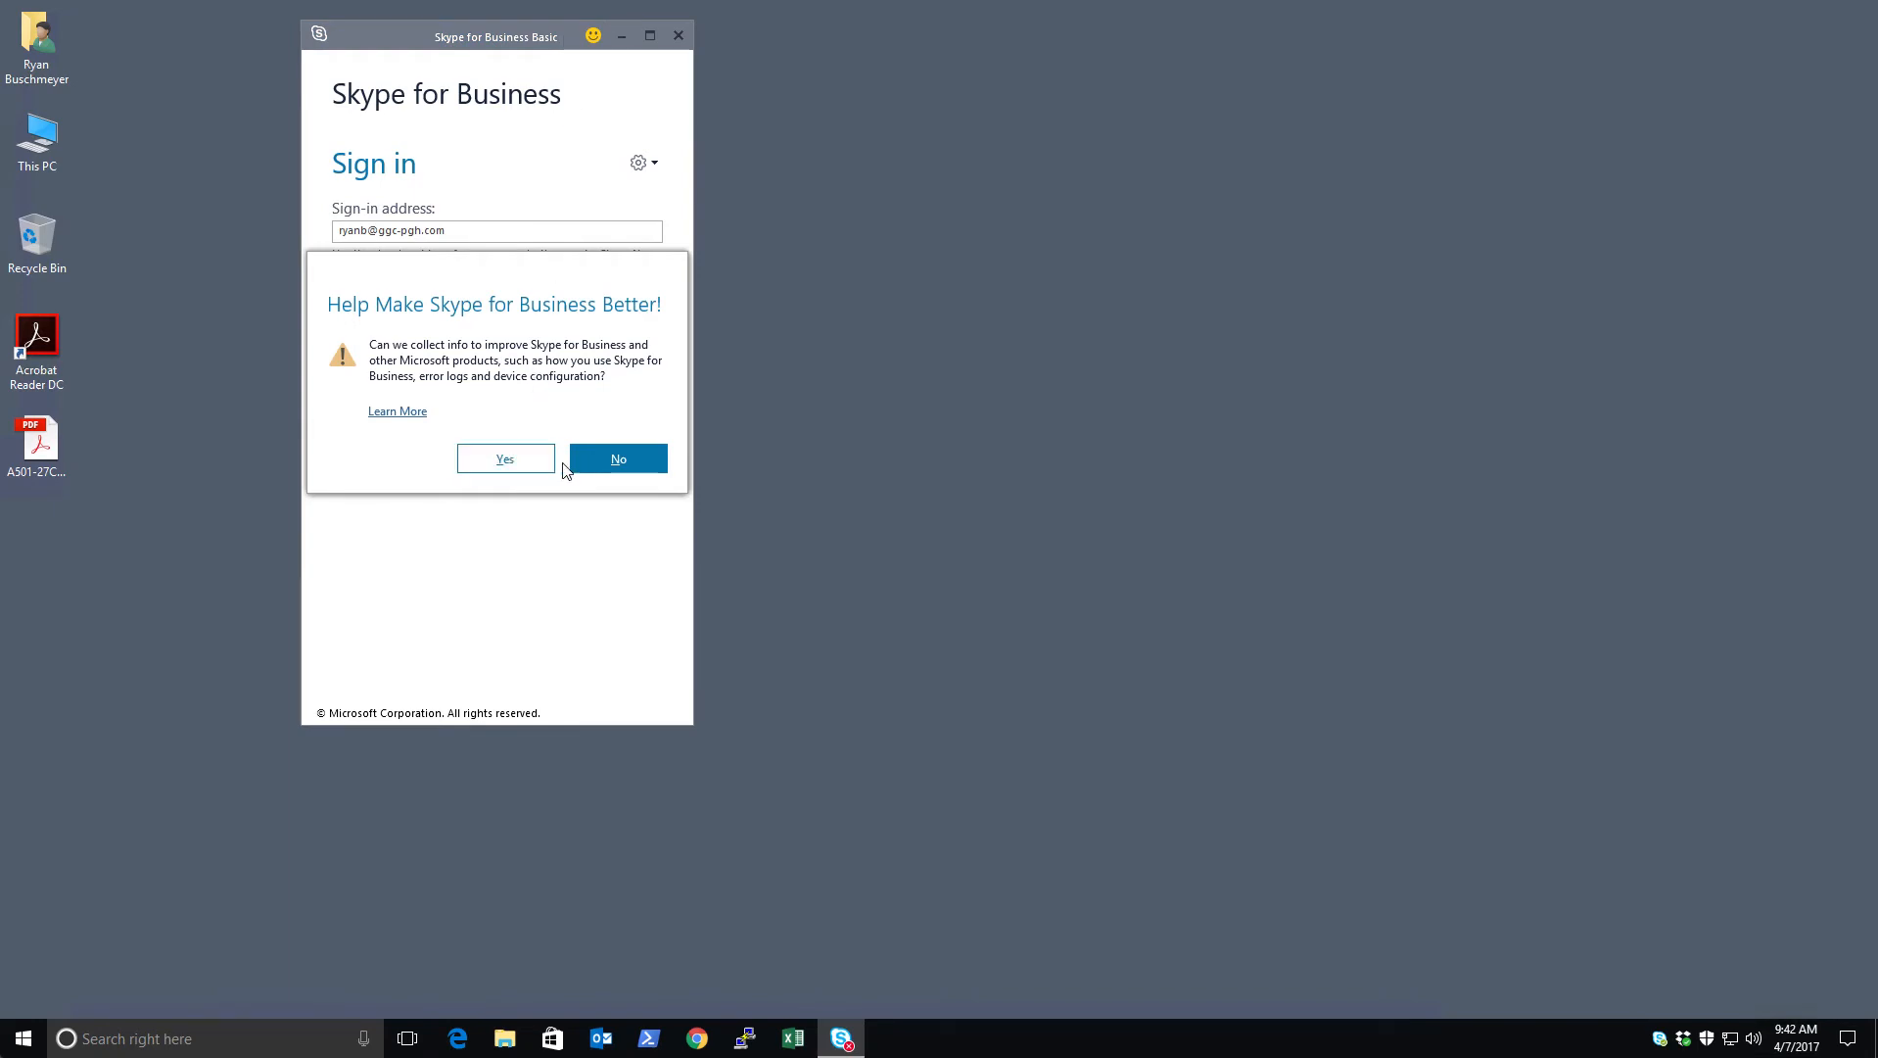
click(544, 469)
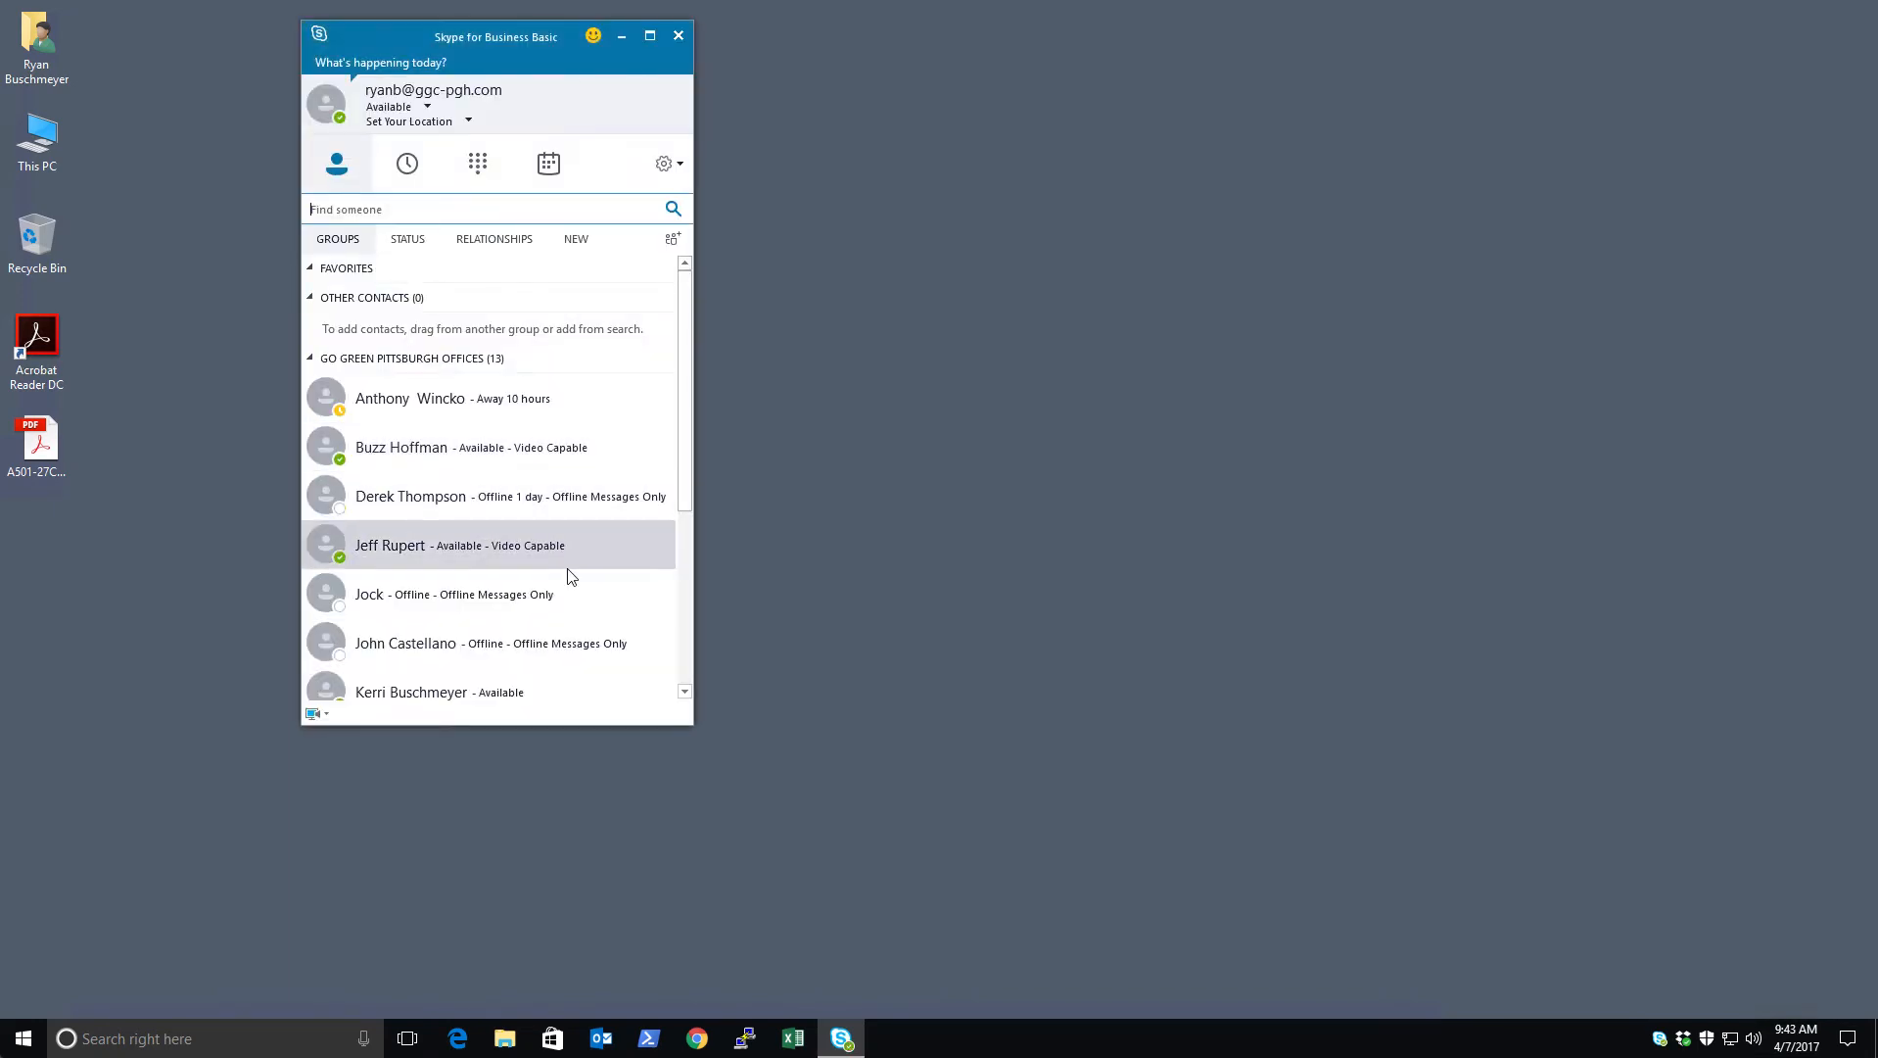
Stretch the Skype window down to near the screen bottom, adjust the contact list, and shift the window left
drag(647, 729, 648, 1001)
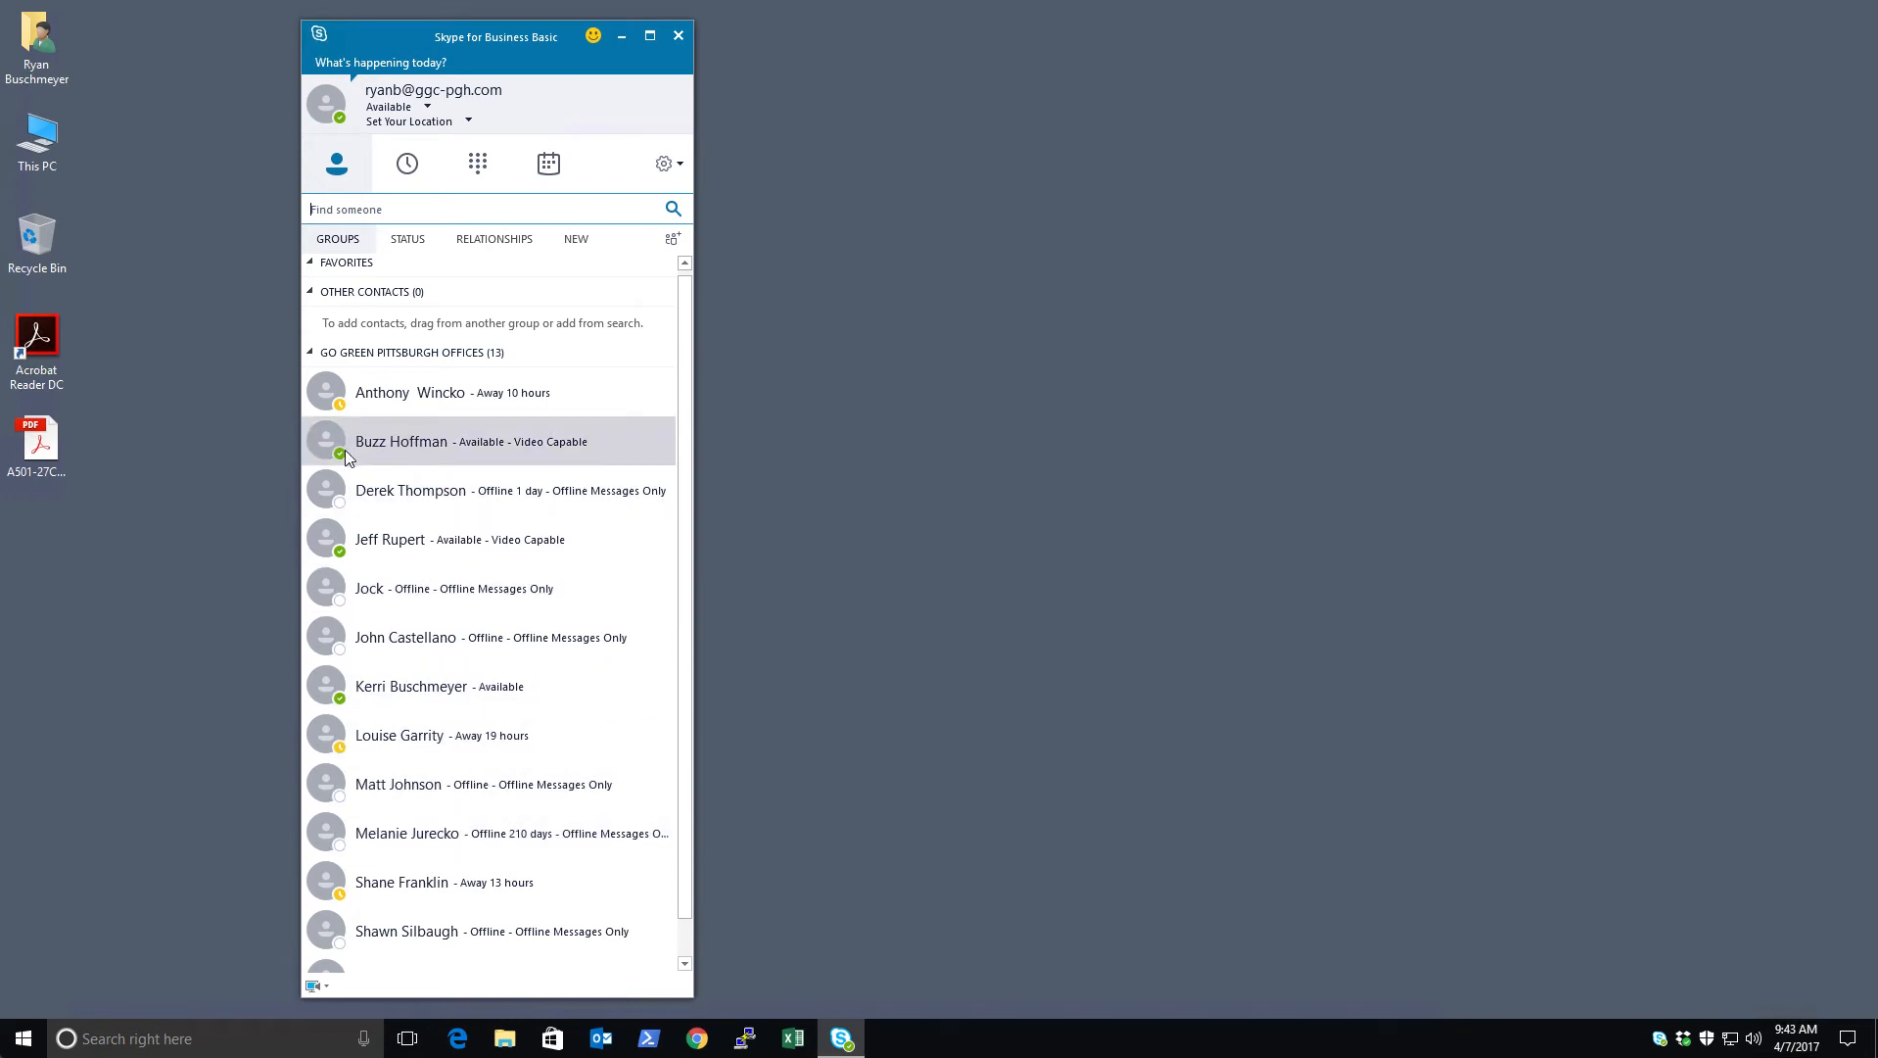
mouse_move(338, 458)
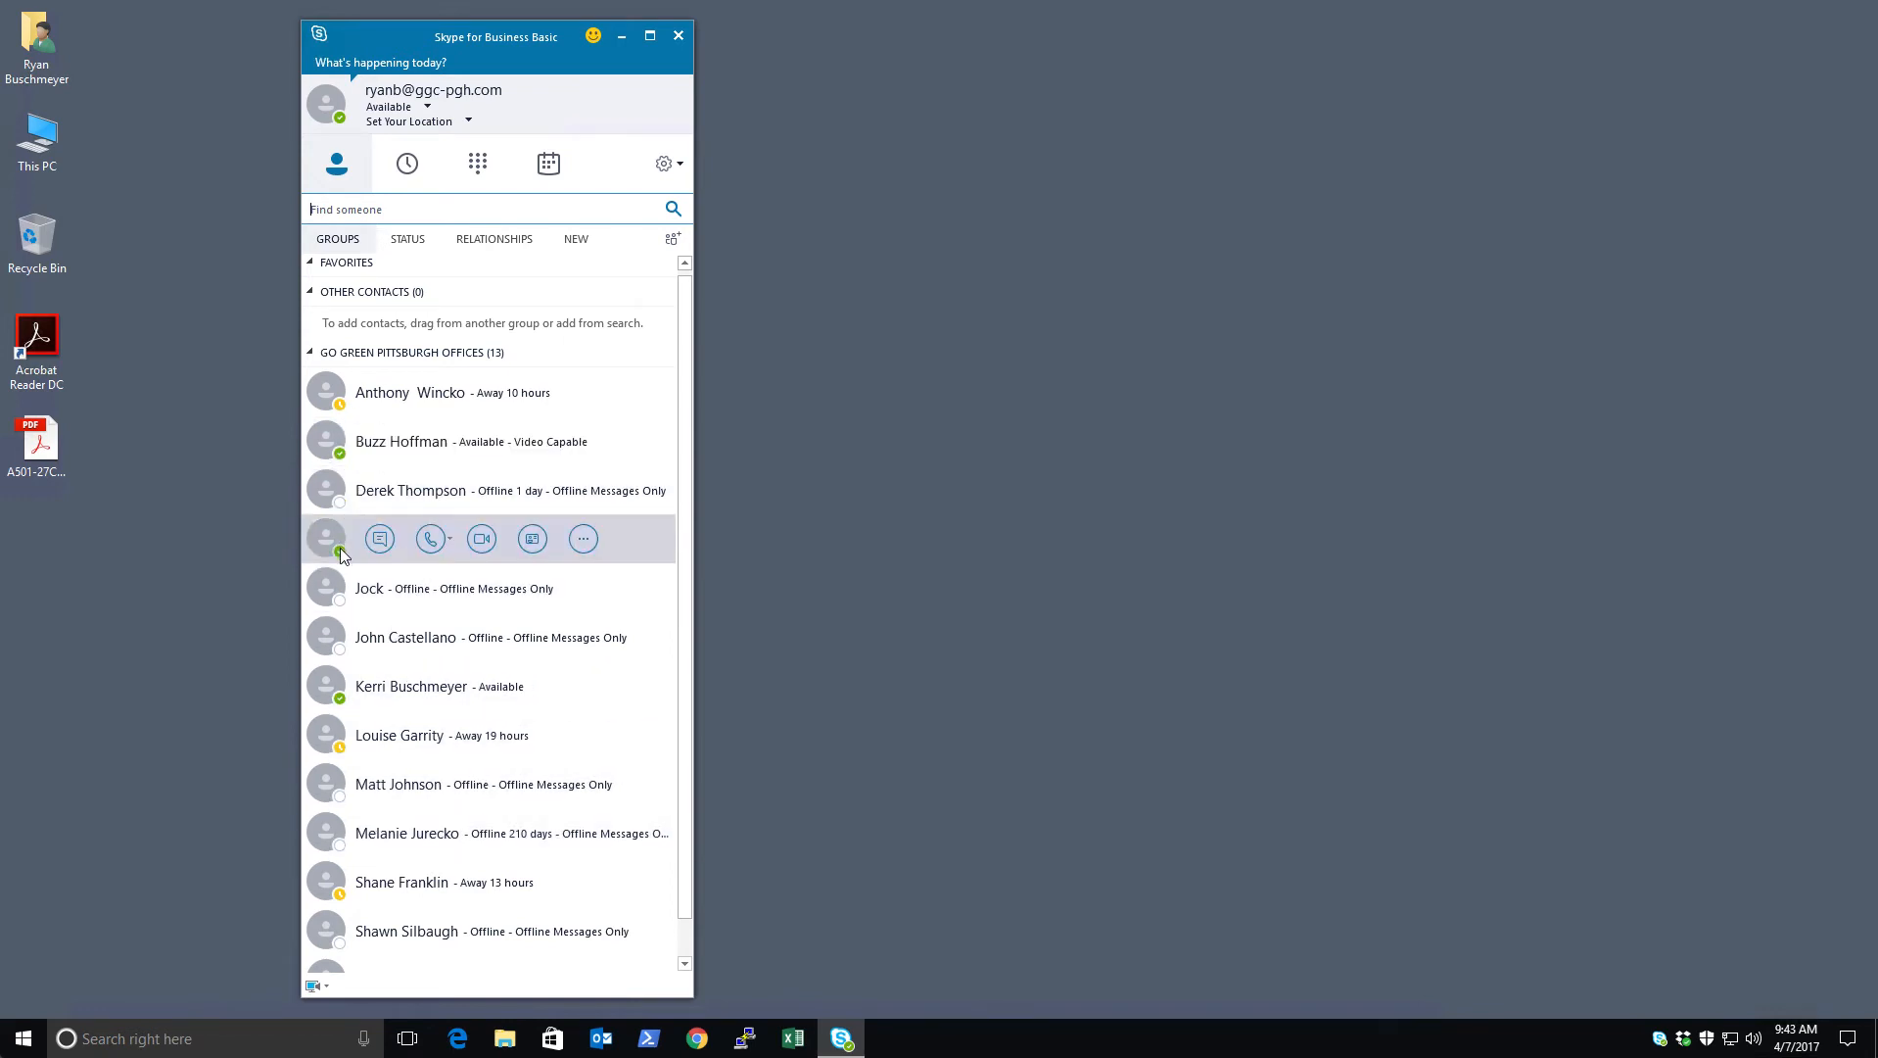
click(882, 607)
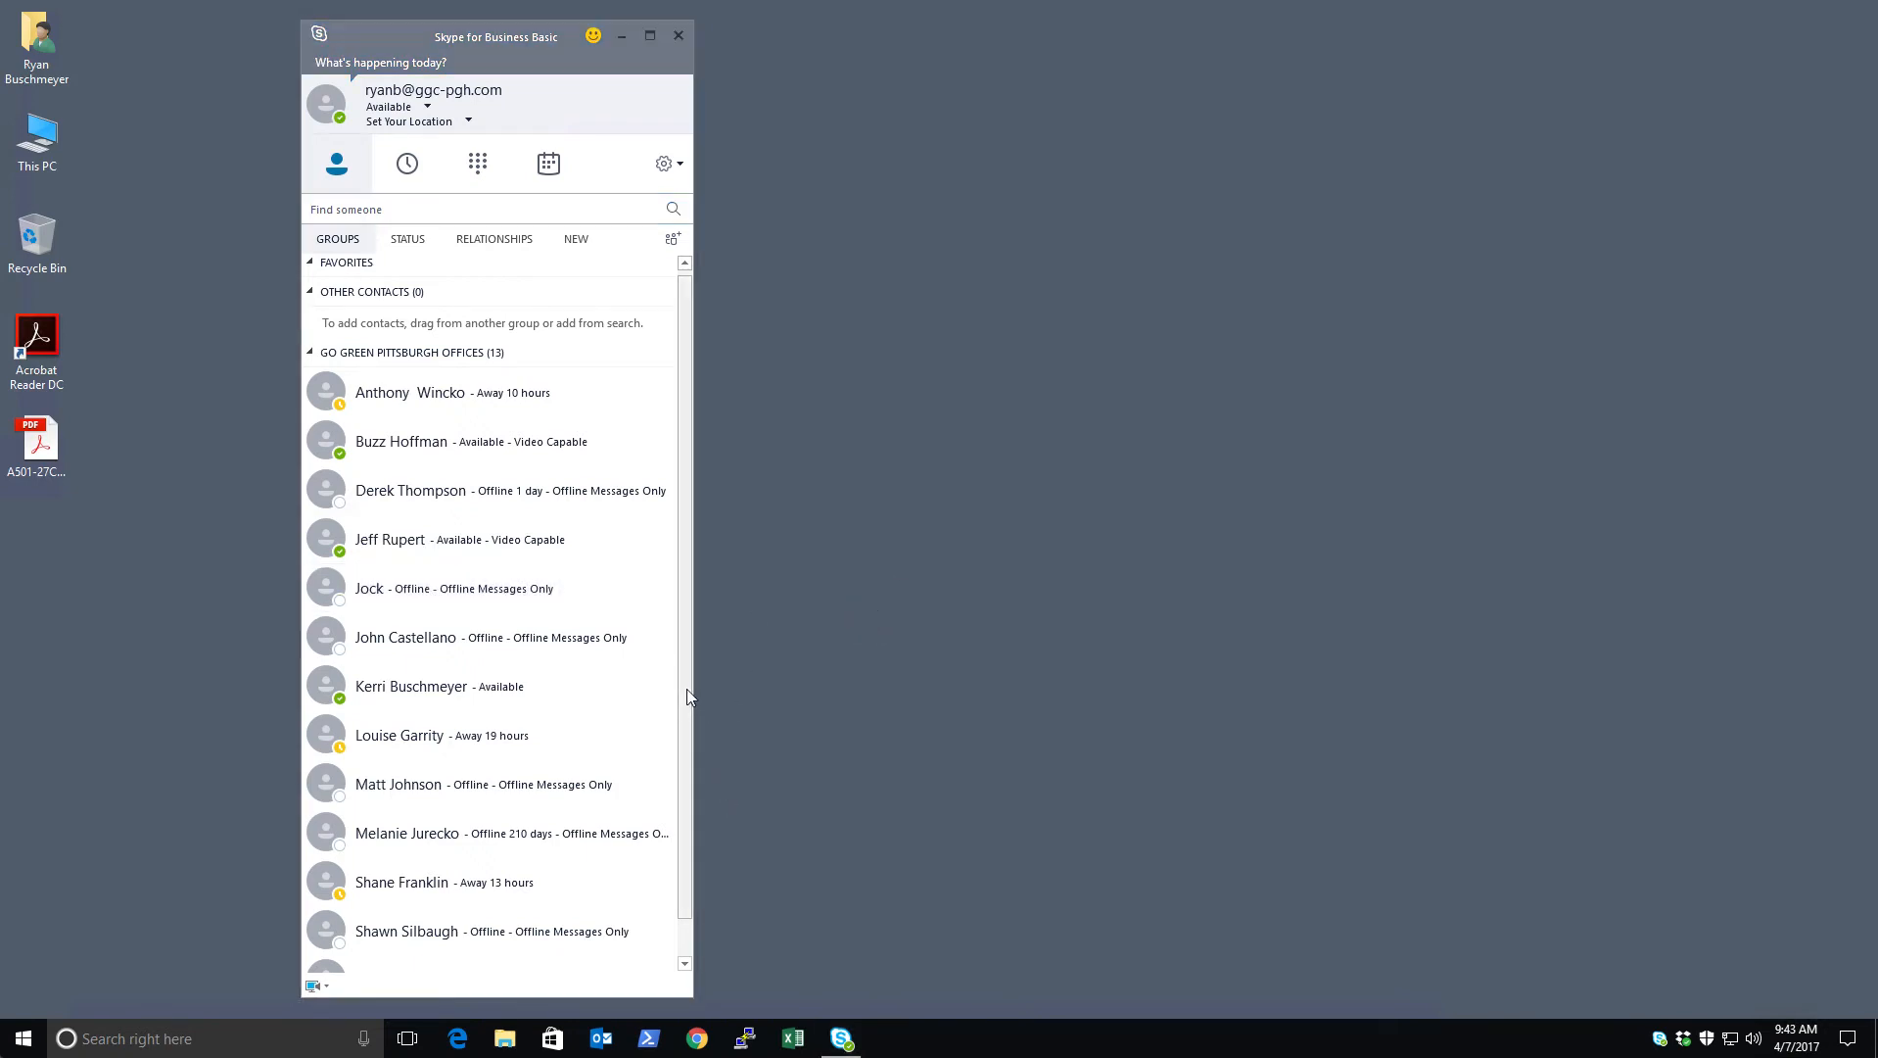
drag(685, 687, 698, 624)
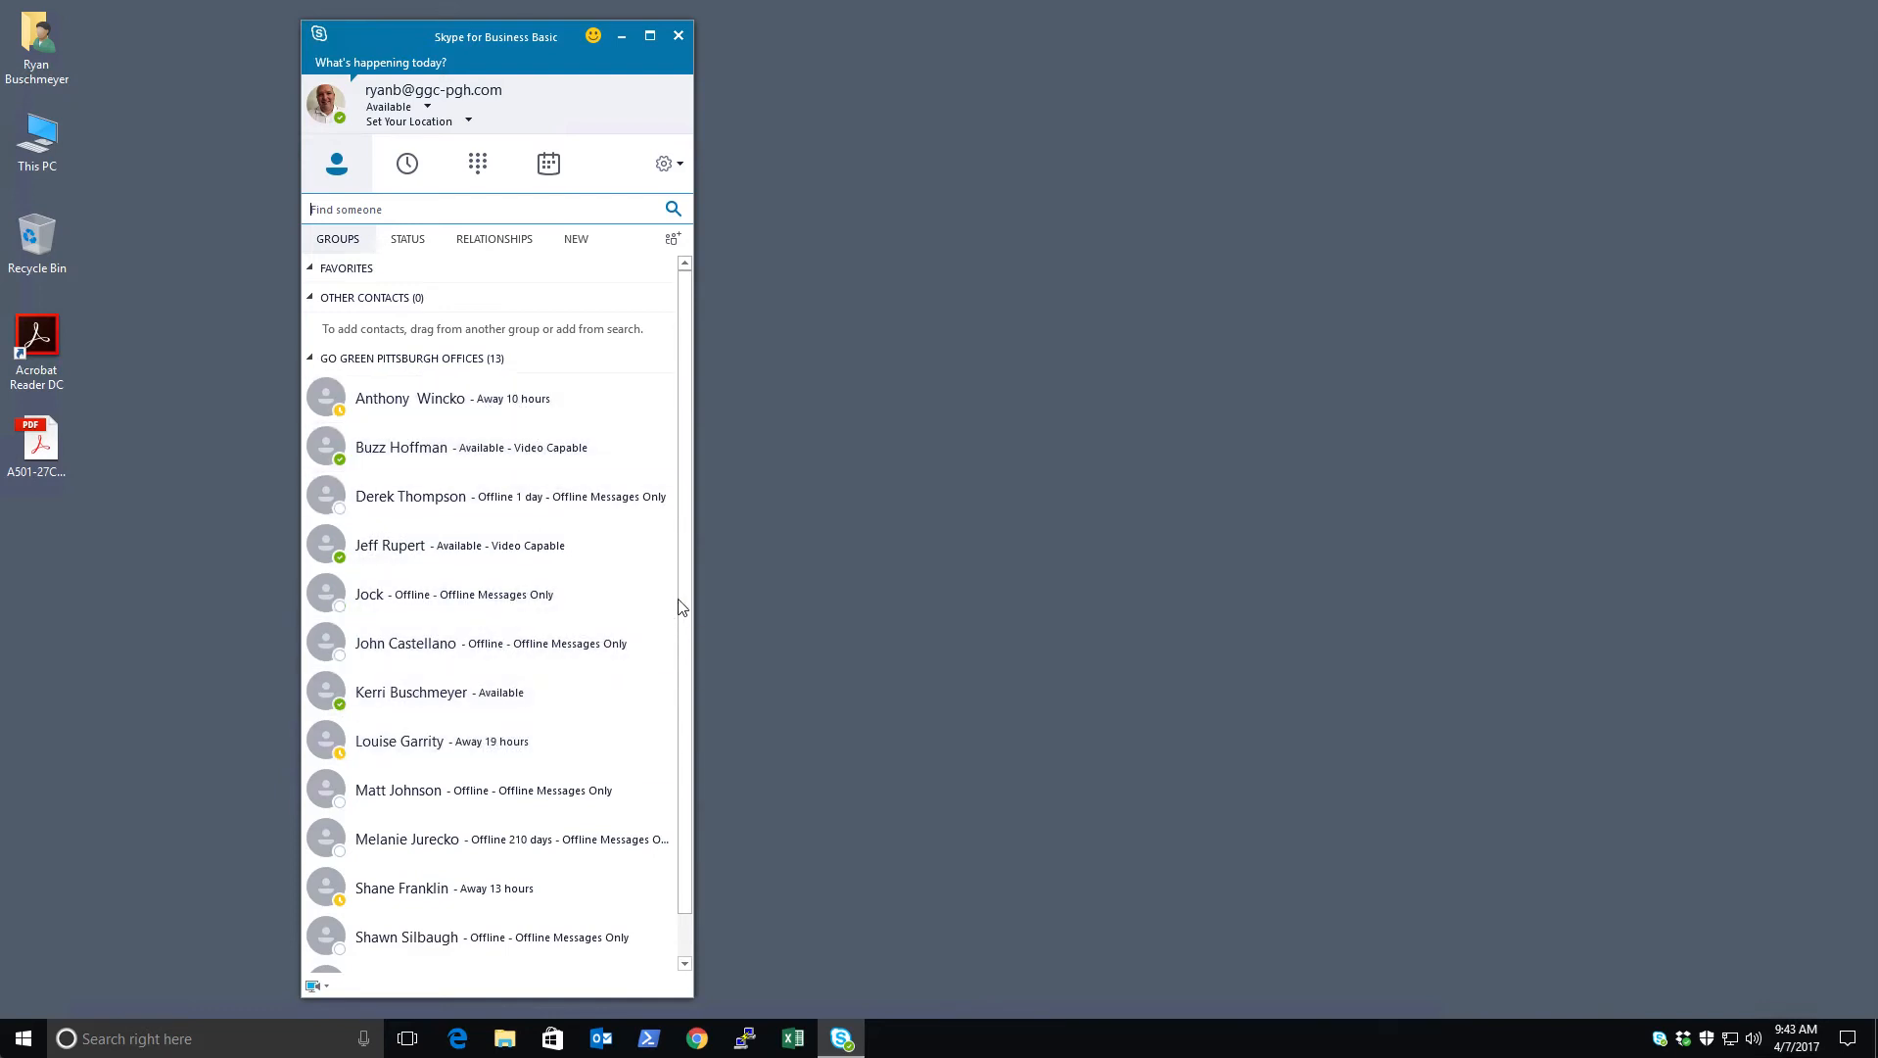
drag(680, 600, 674, 534)
drag(504, 38, 391, 41)
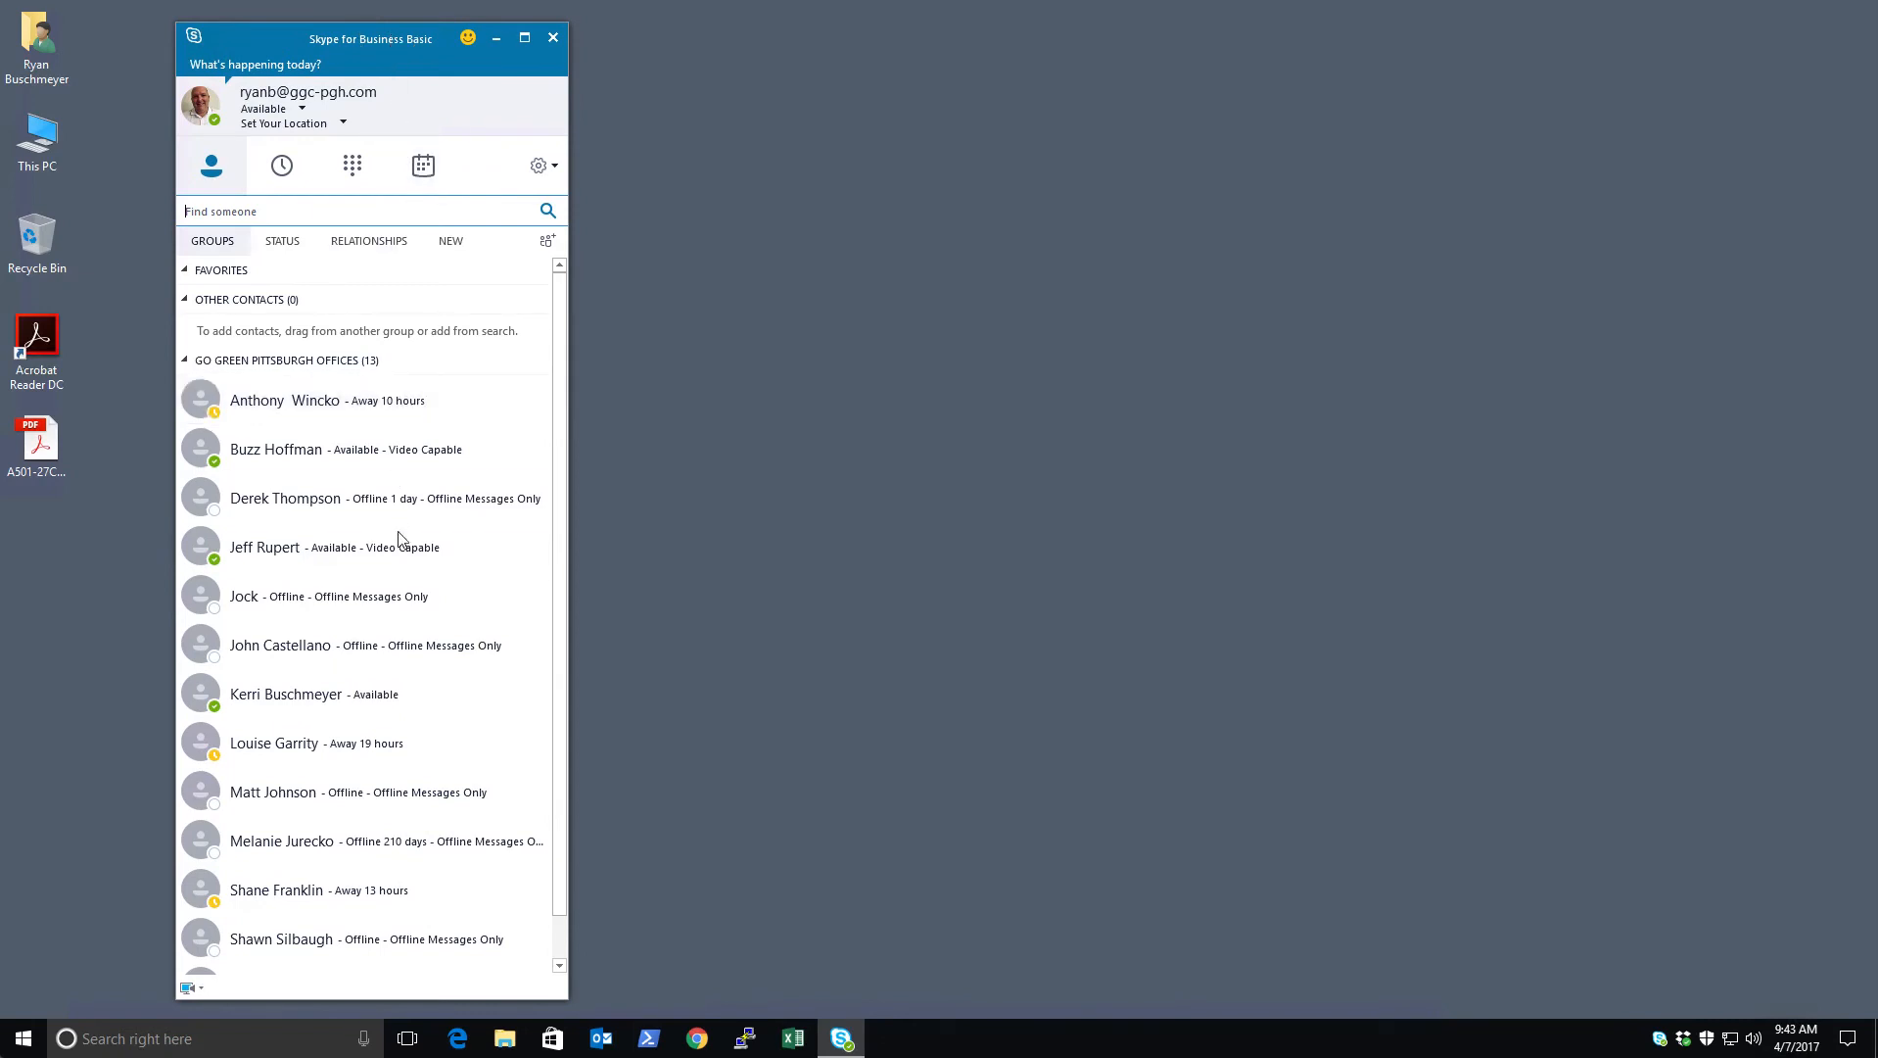
Open and close a conversation with an available contact, then close the main window and dismiss the still-running notice
click(377, 554)
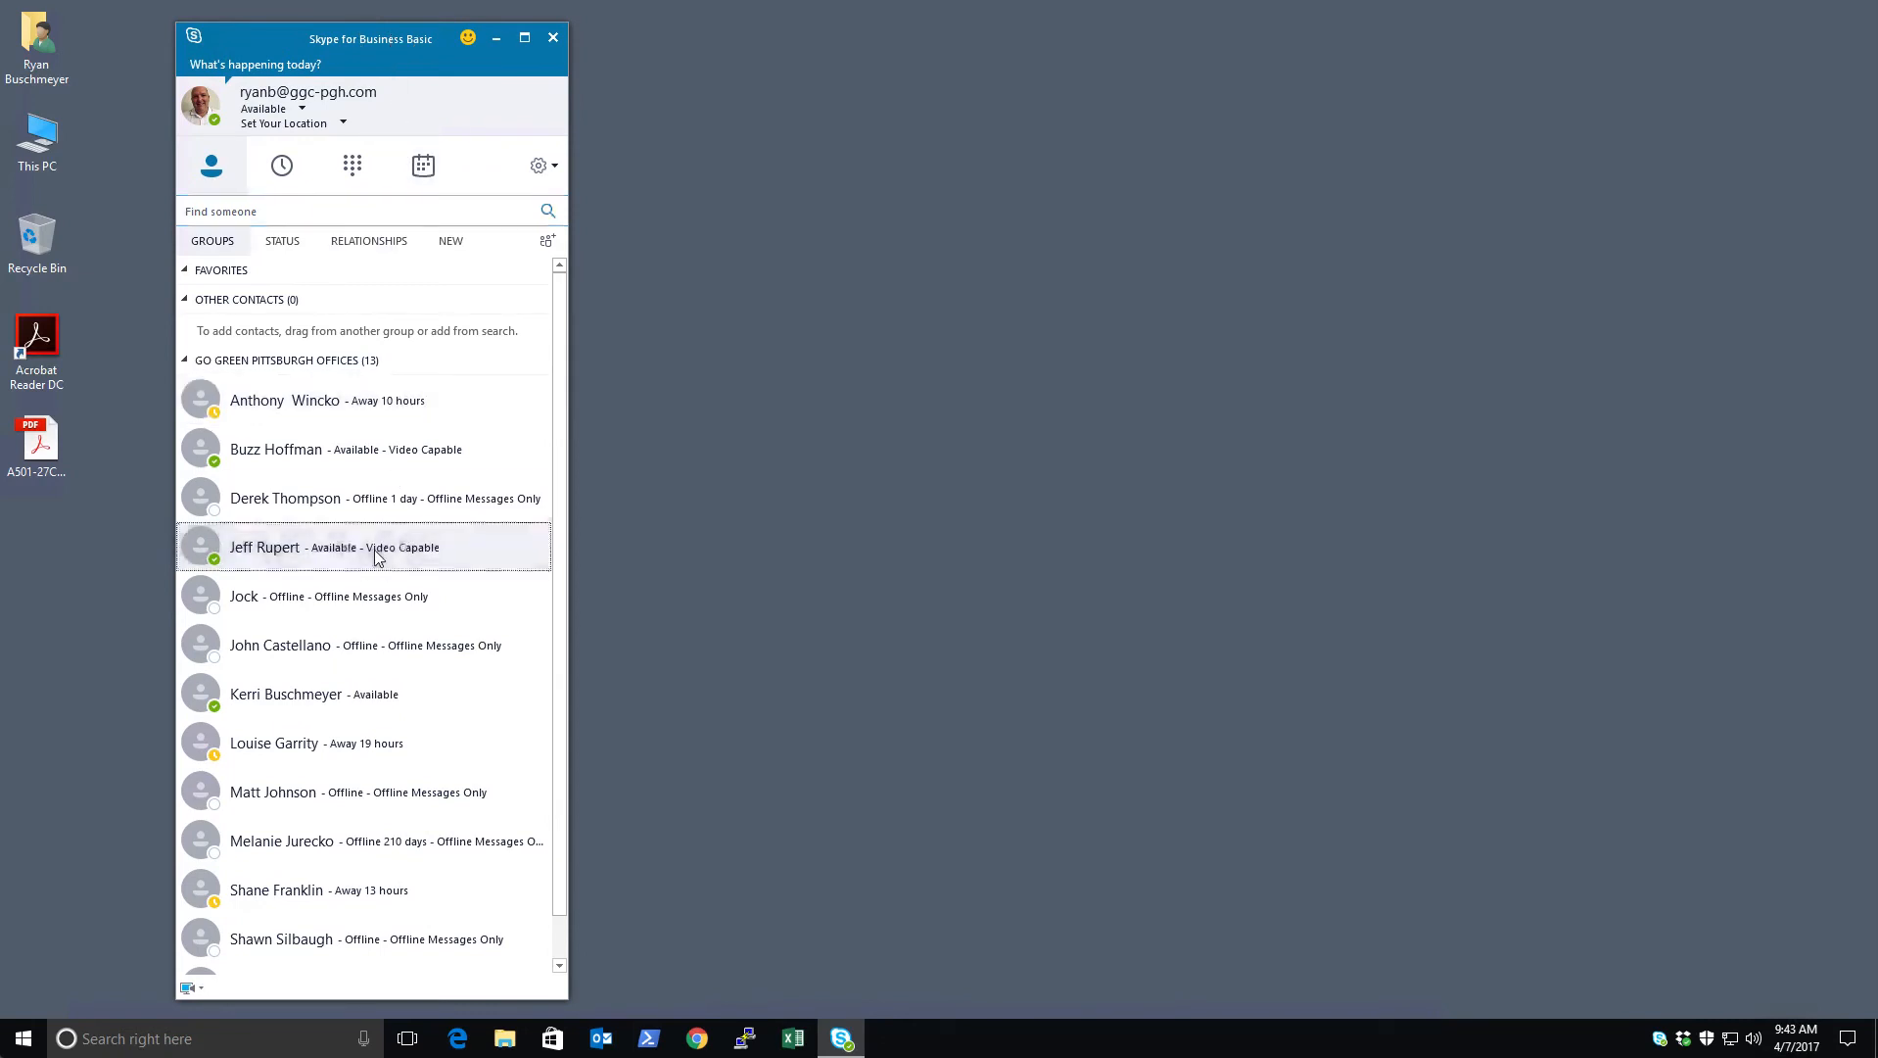
double_click(480, 567)
drag(206, 131, 307, 121)
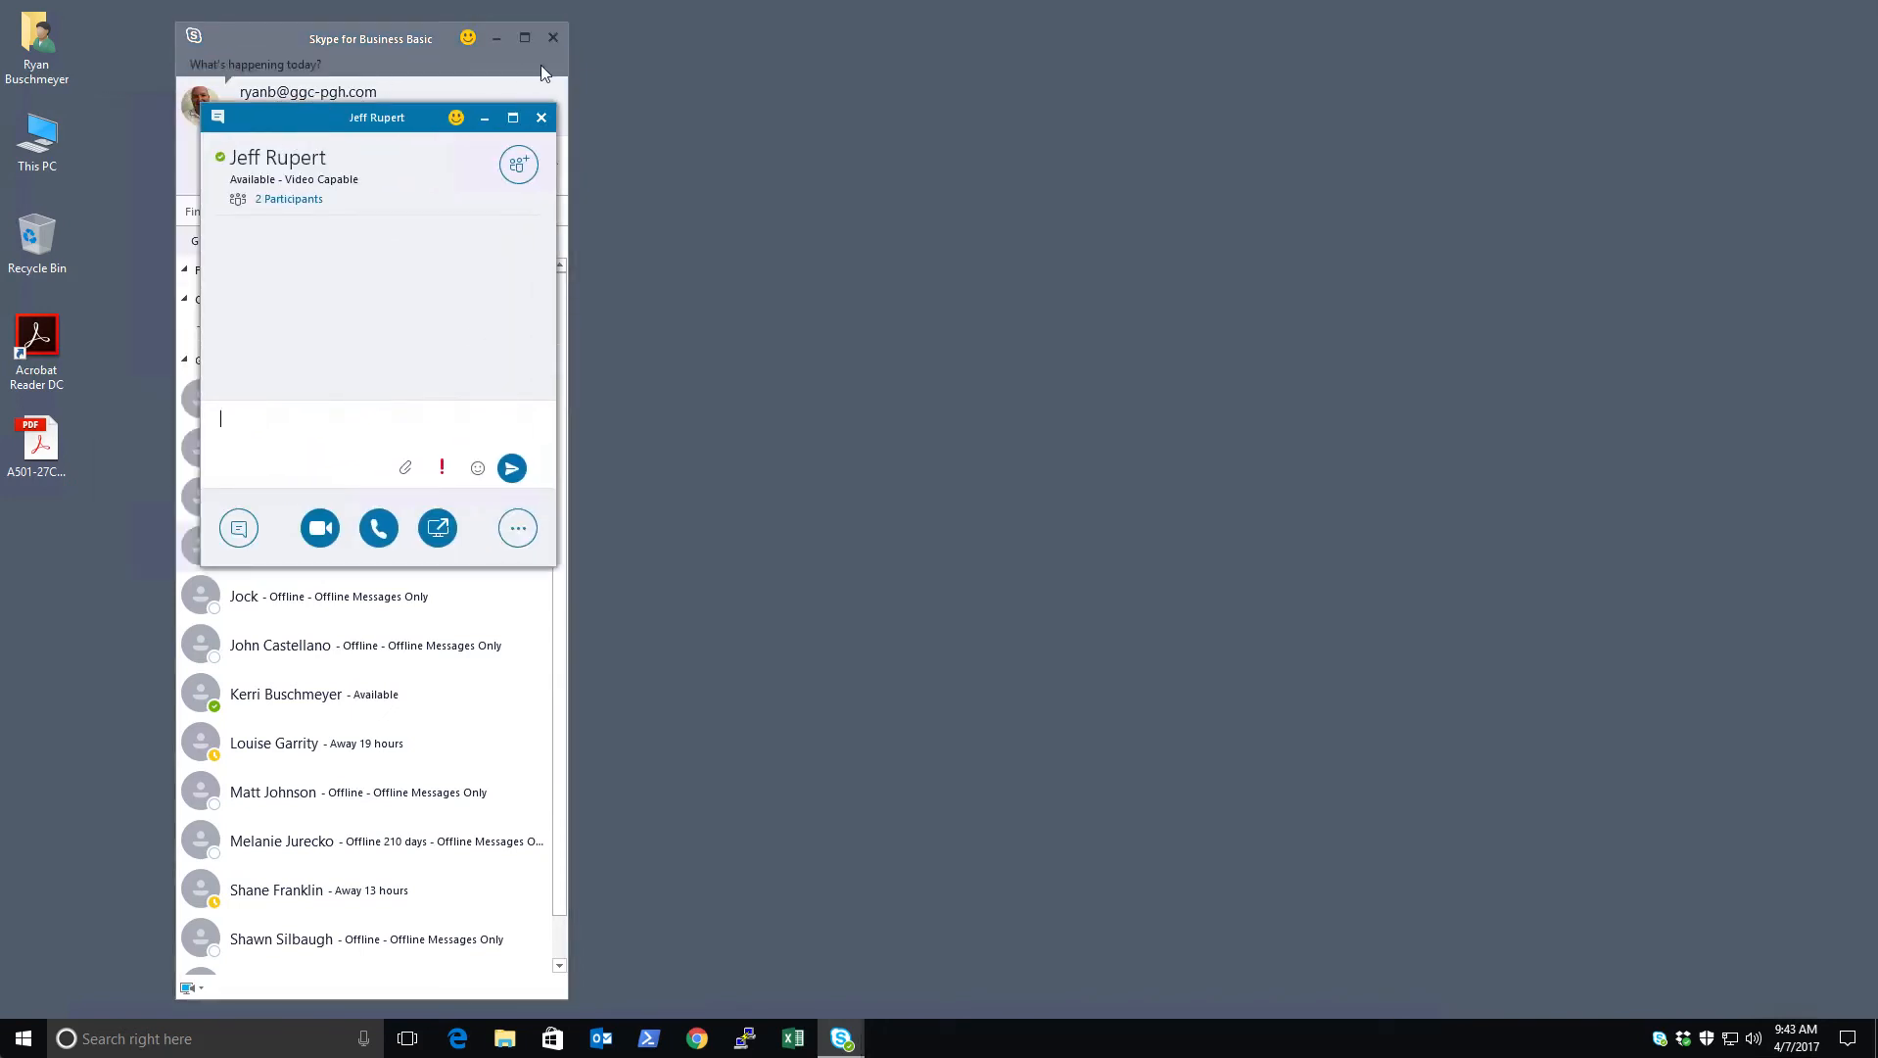
click(541, 119)
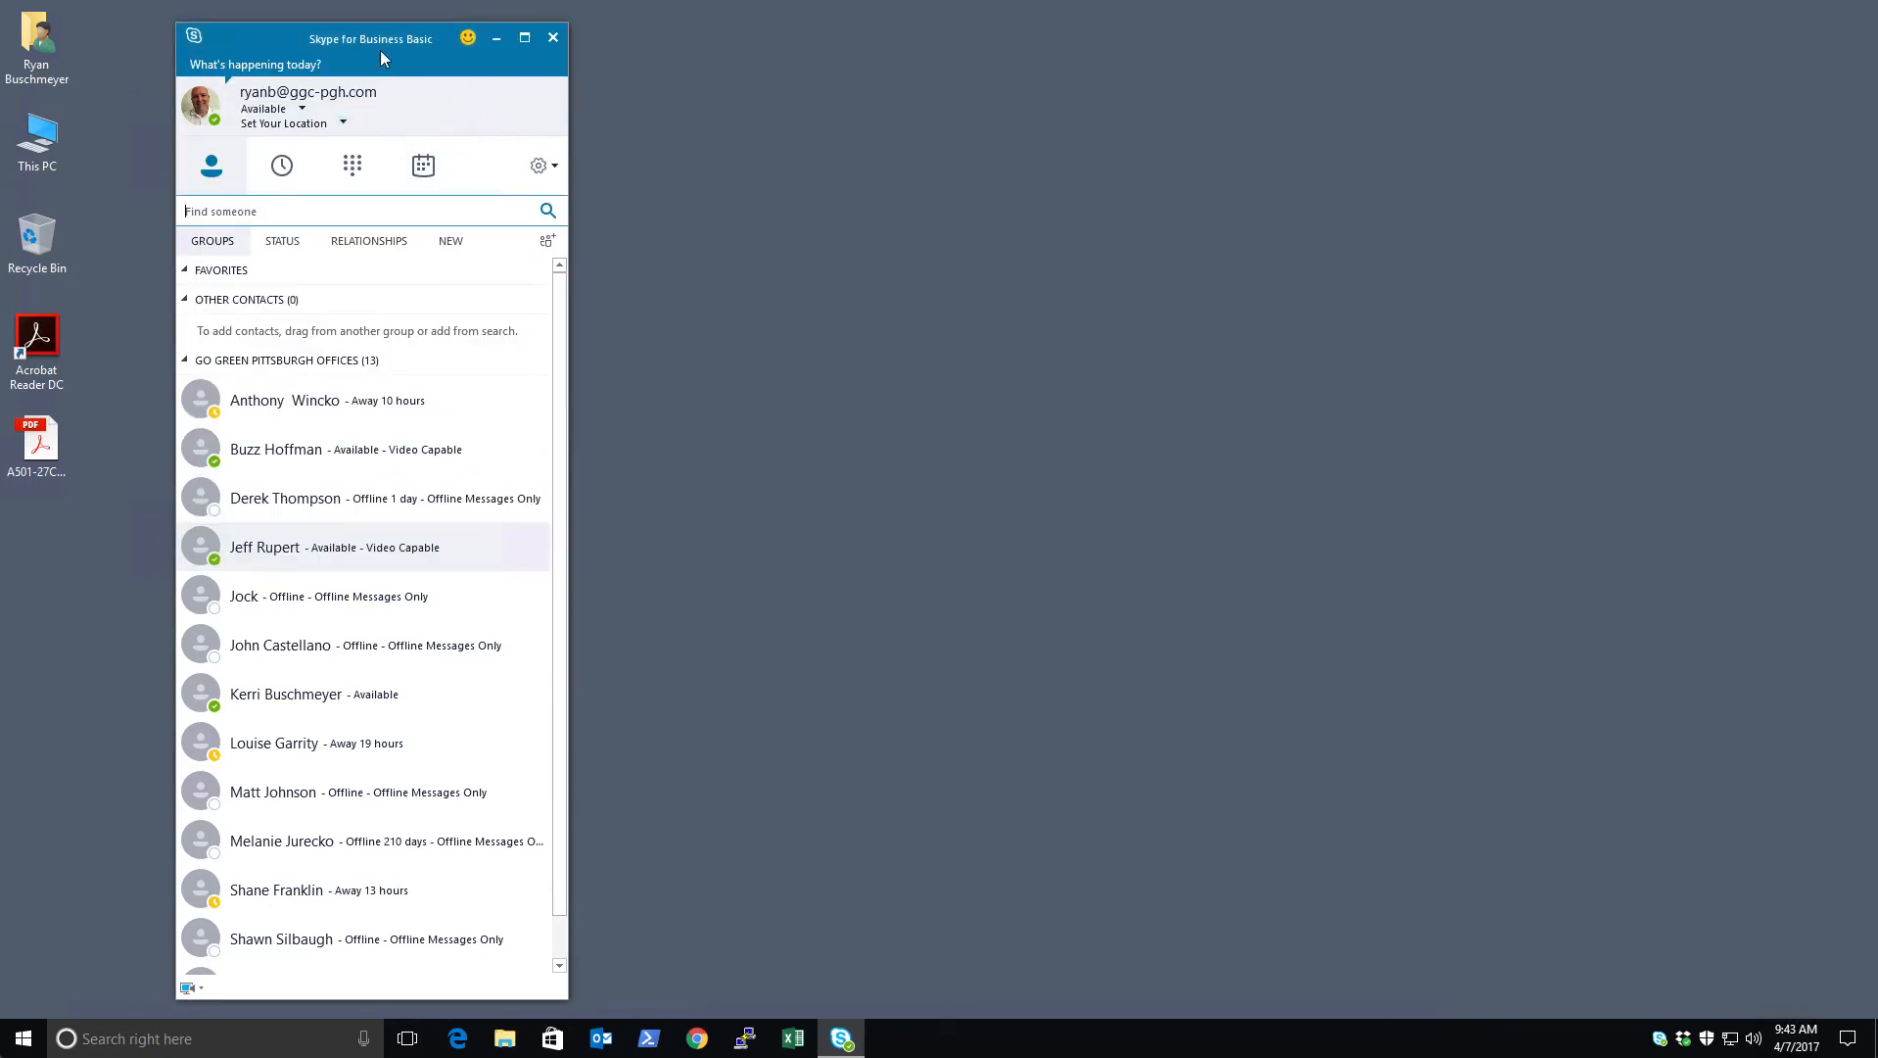
click(554, 39)
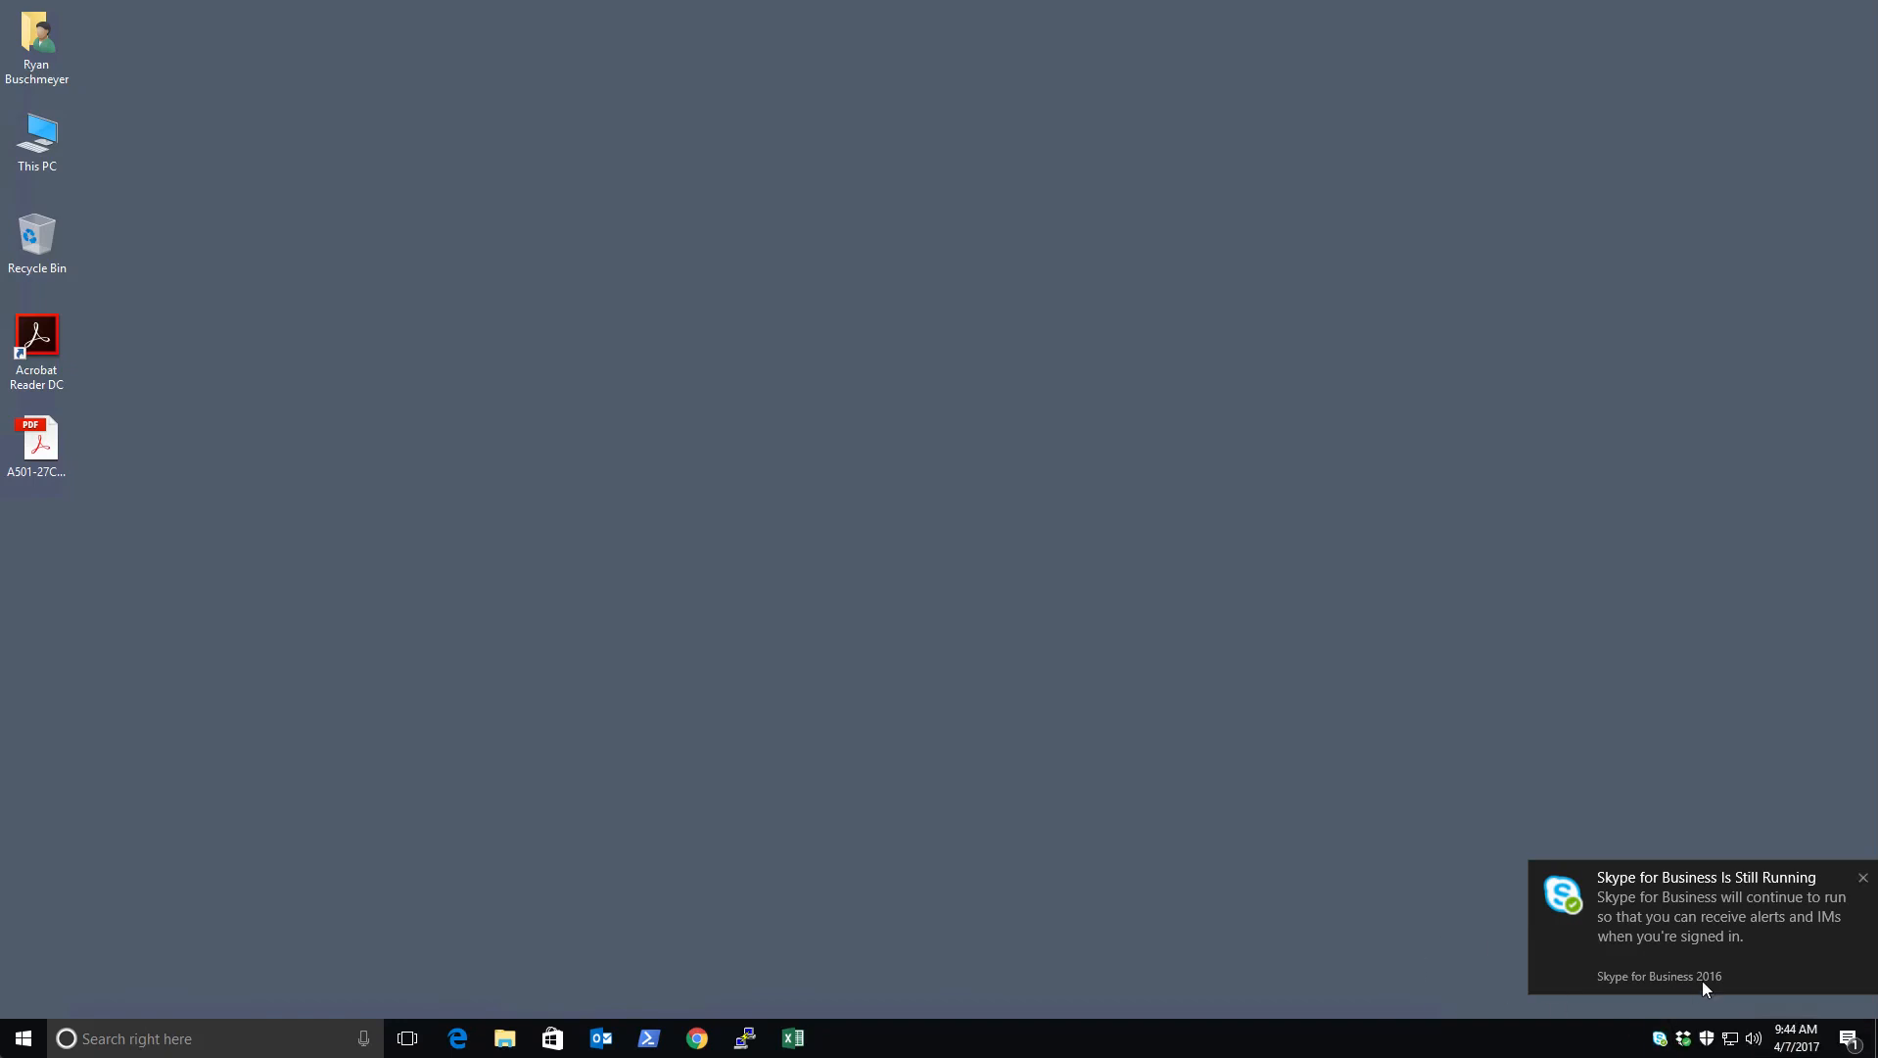
click(1864, 878)
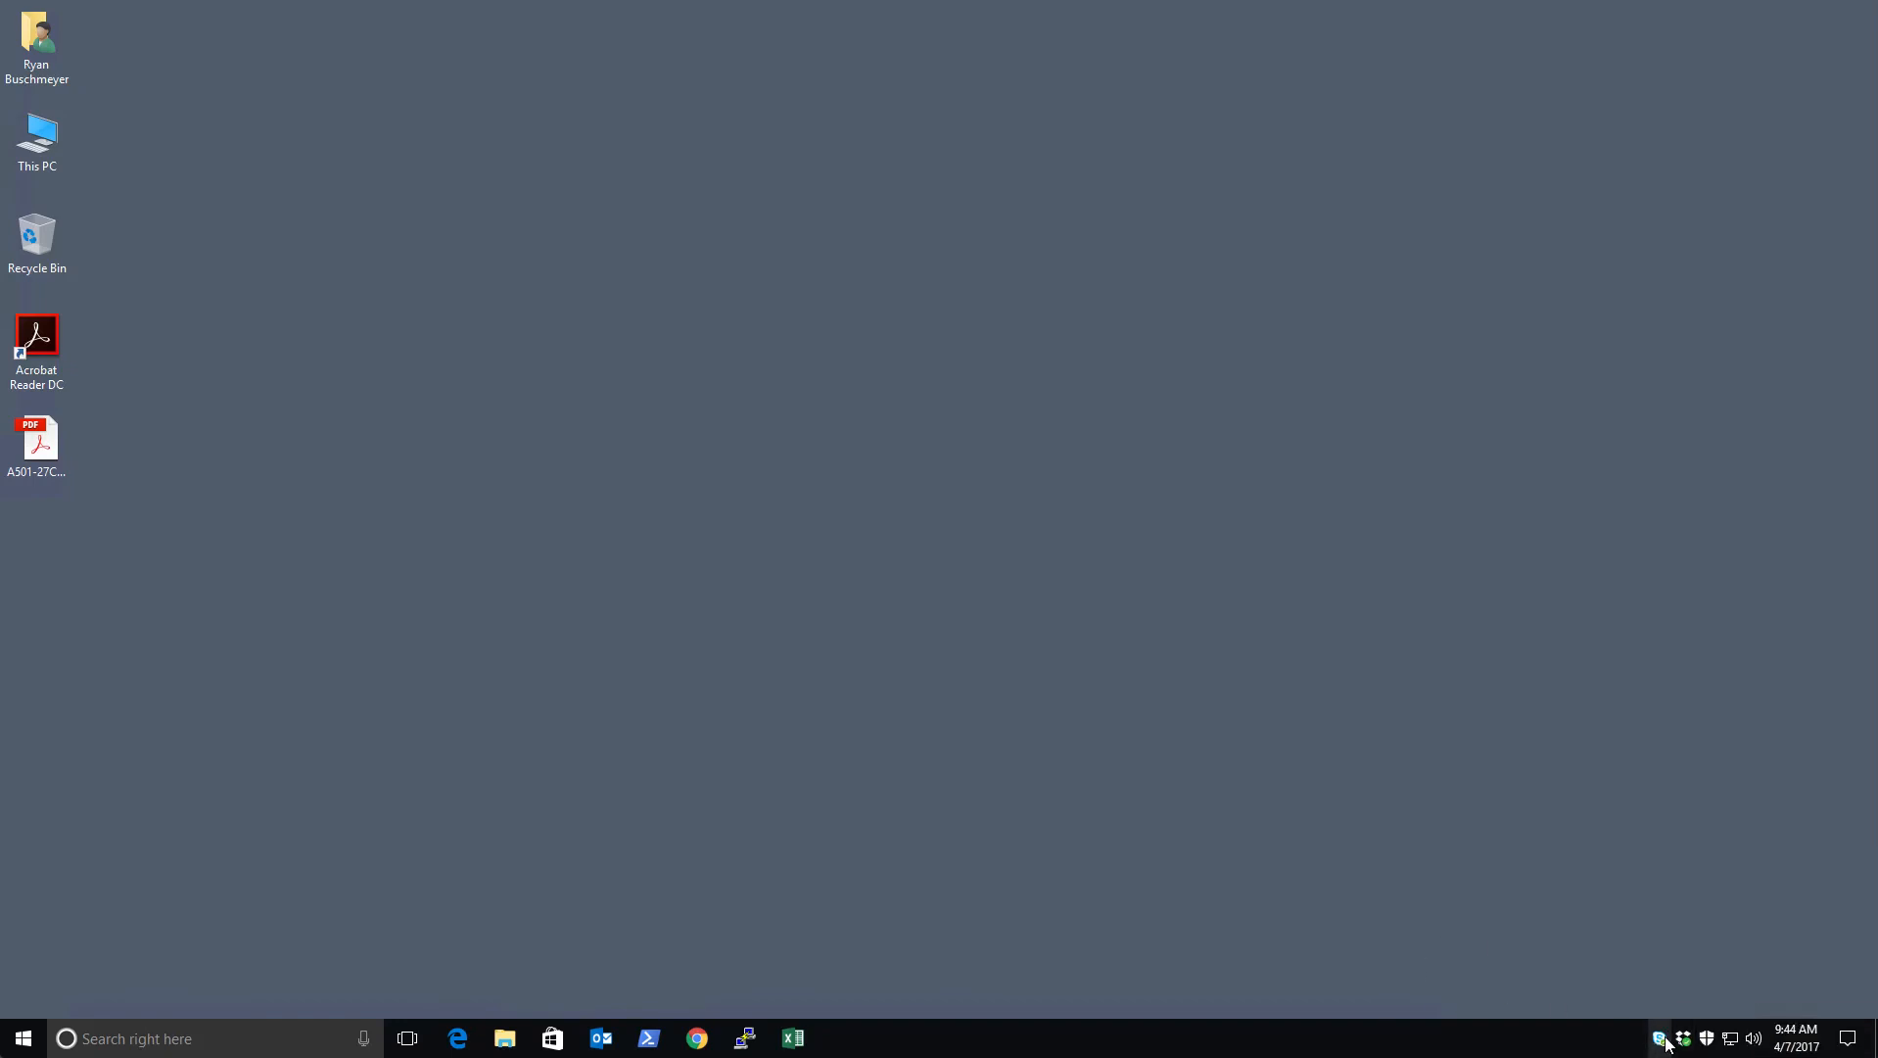